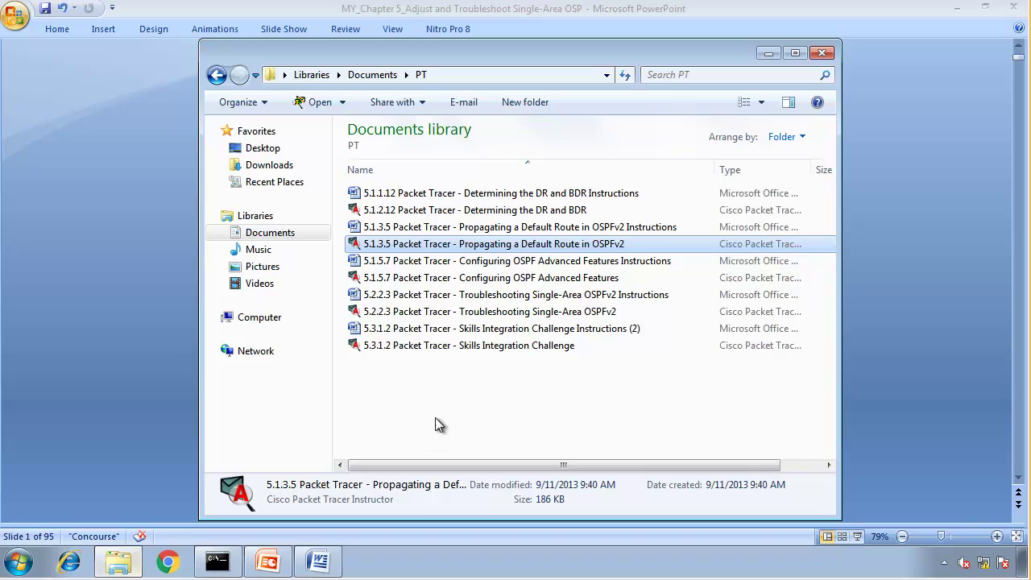
# Open the 5.1.5.7 Configuring OSPF Advanced Features Instructions document in Word
pyautogui.click(426, 227)
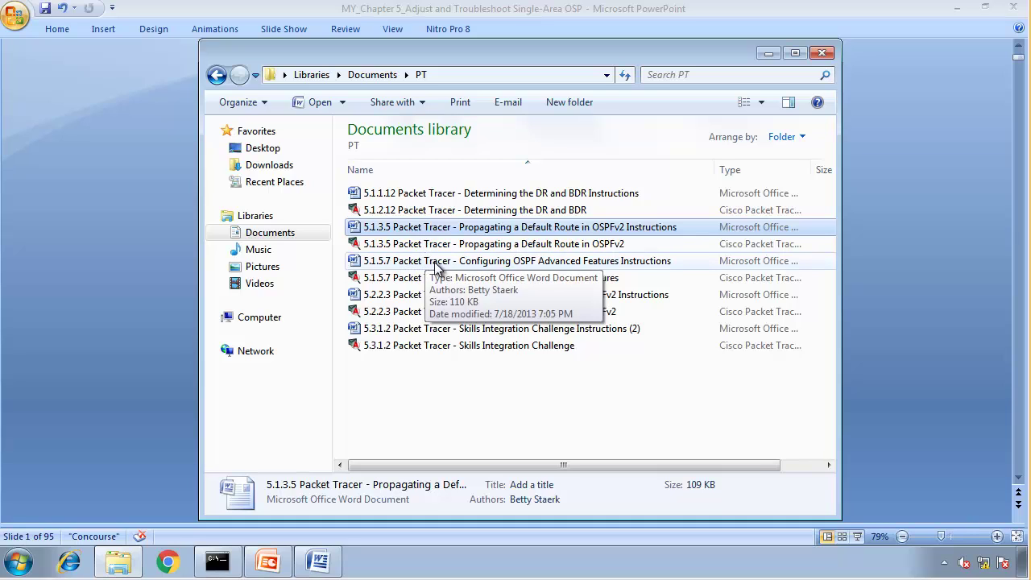
pyautogui.click(438, 261)
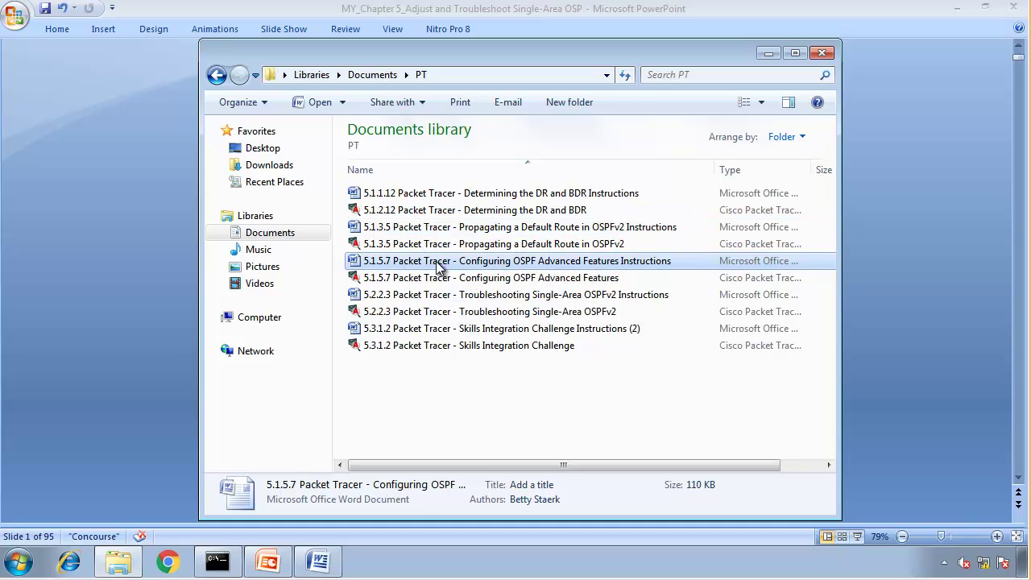
pyautogui.doubleClick(564, 268)
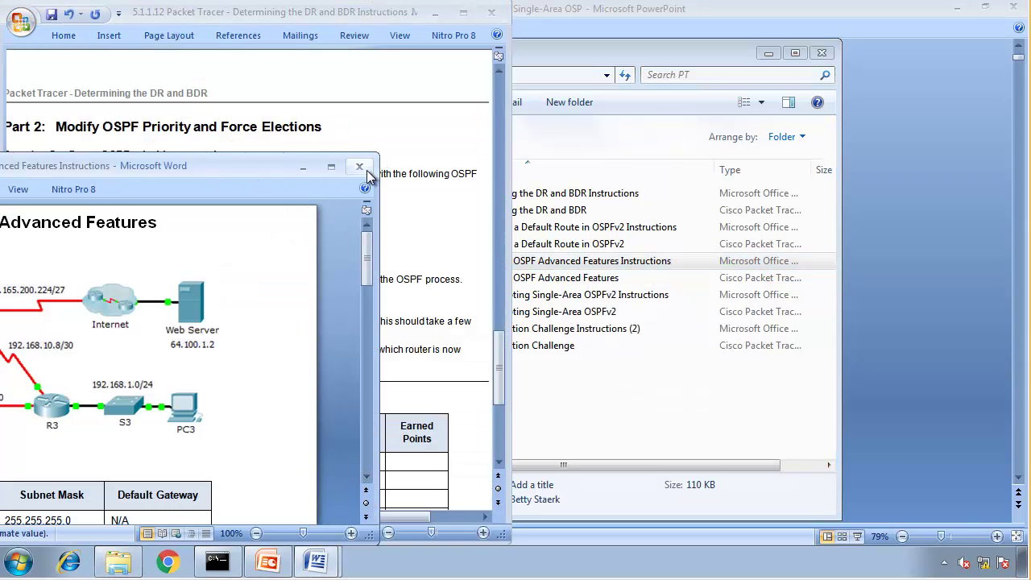
# Close the 5.1.1.12 document without saving and snap the instructions to the left half
pyautogui.click(426, 132)
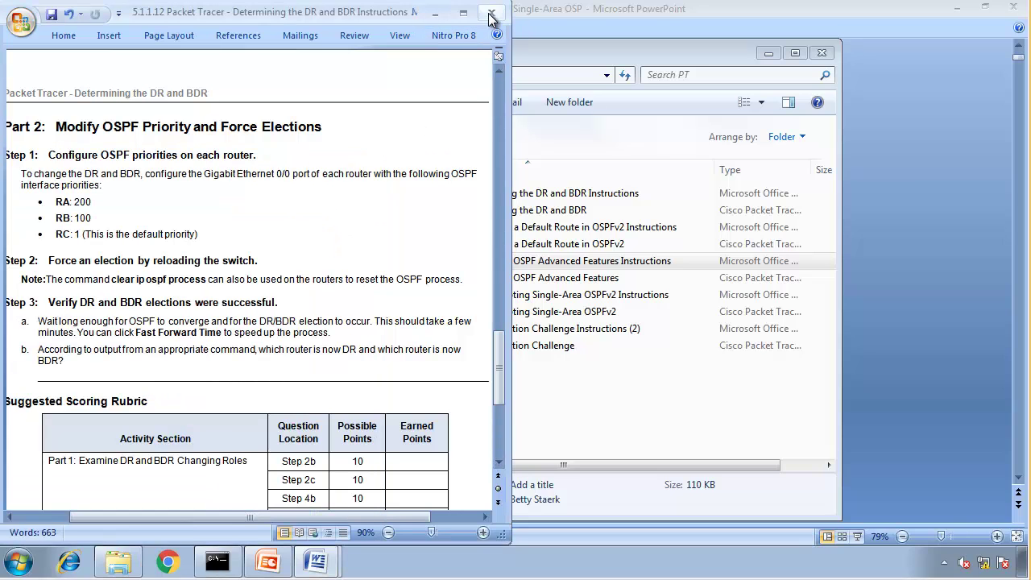
pyautogui.click(492, 16)
pyautogui.click(519, 320)
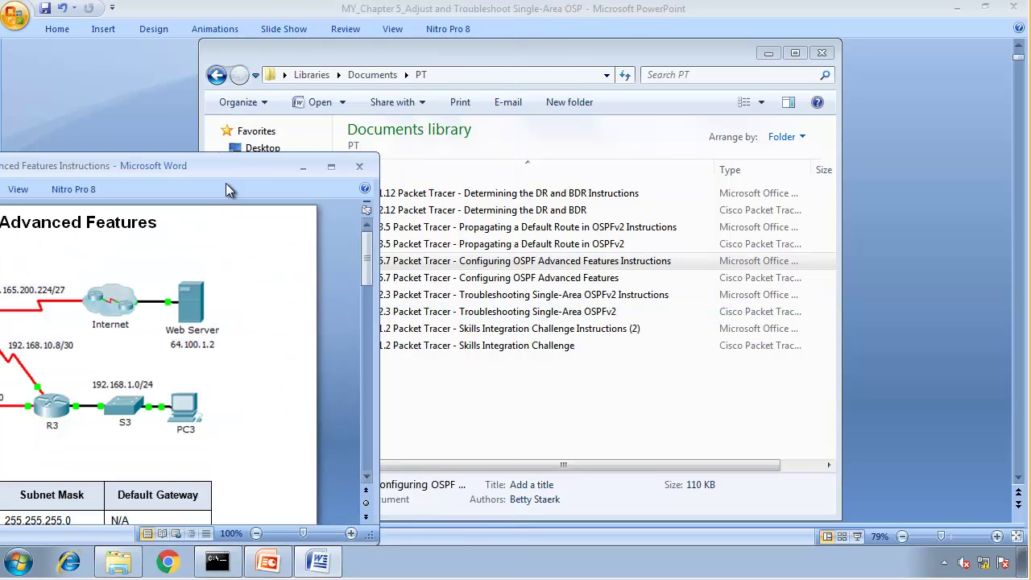
pyautogui.moveTo(236, 162); pyautogui.dragTo(0, 164)
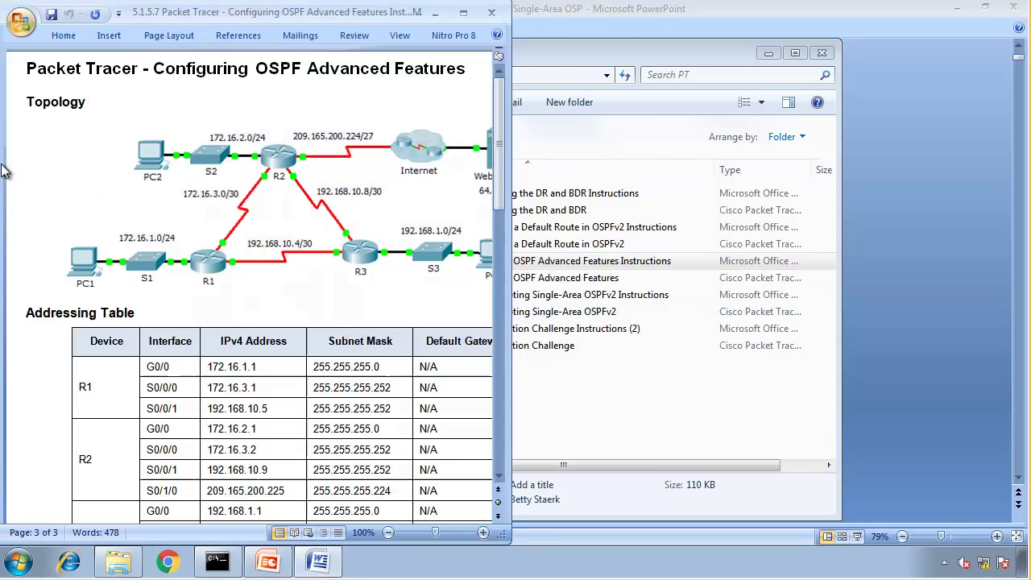
# Open the 5.1.5.7 activity in Packet Tracer and highlight the Modify OSPF Default Settings objective
pyautogui.click(668, 382)
pyautogui.doubleClick(472, 278)
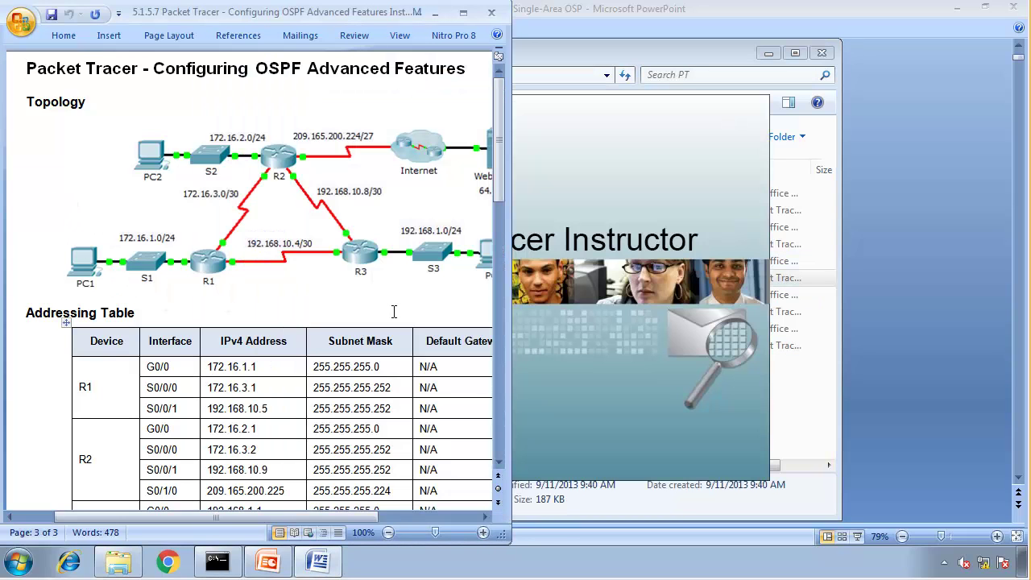
pyautogui.scroll(-10, 394, 311)
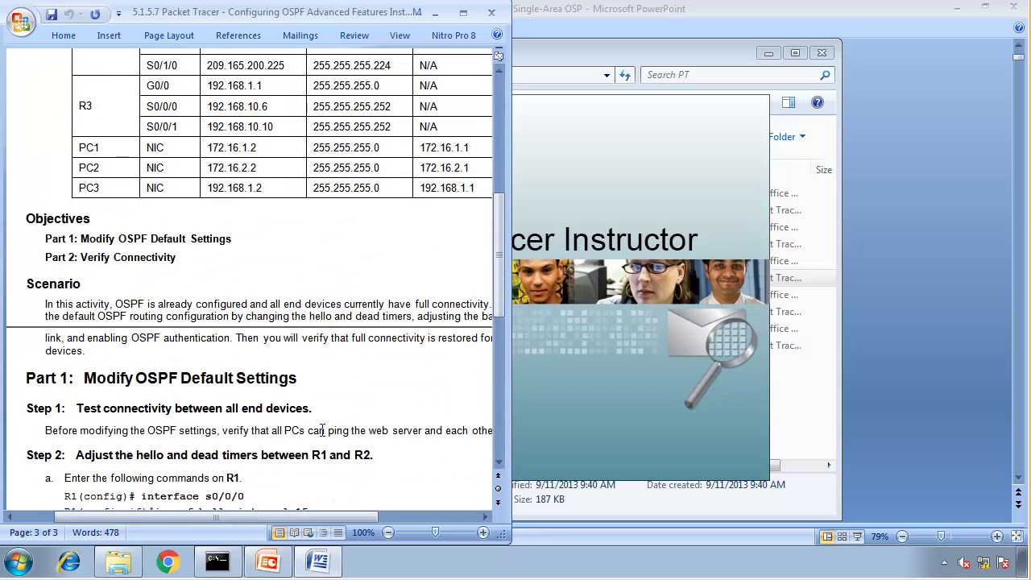
pyautogui.moveTo(82, 240); pyautogui.dragTo(191, 260)
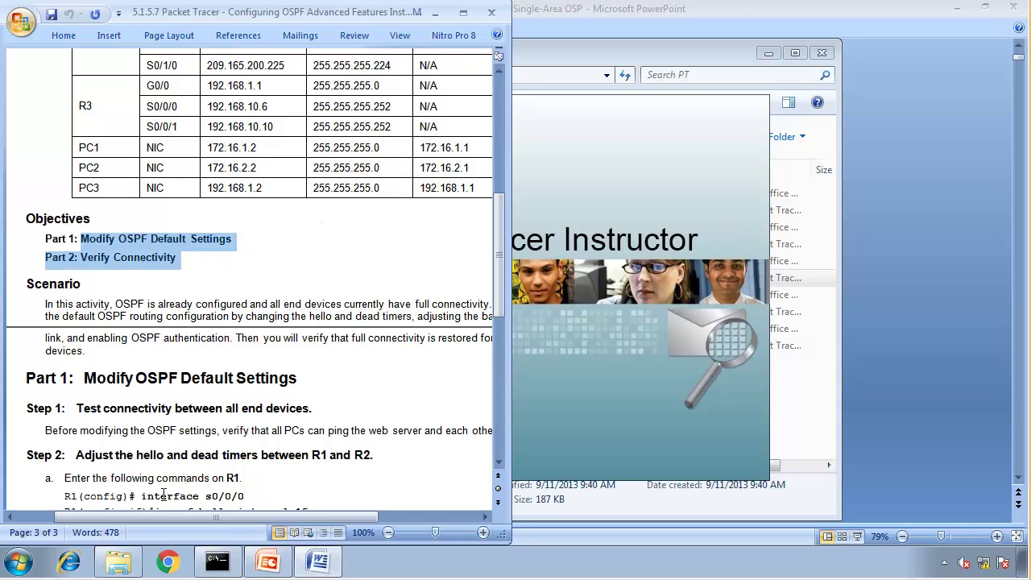
pyautogui.moveTo(180, 517); pyautogui.dragTo(202, 515)
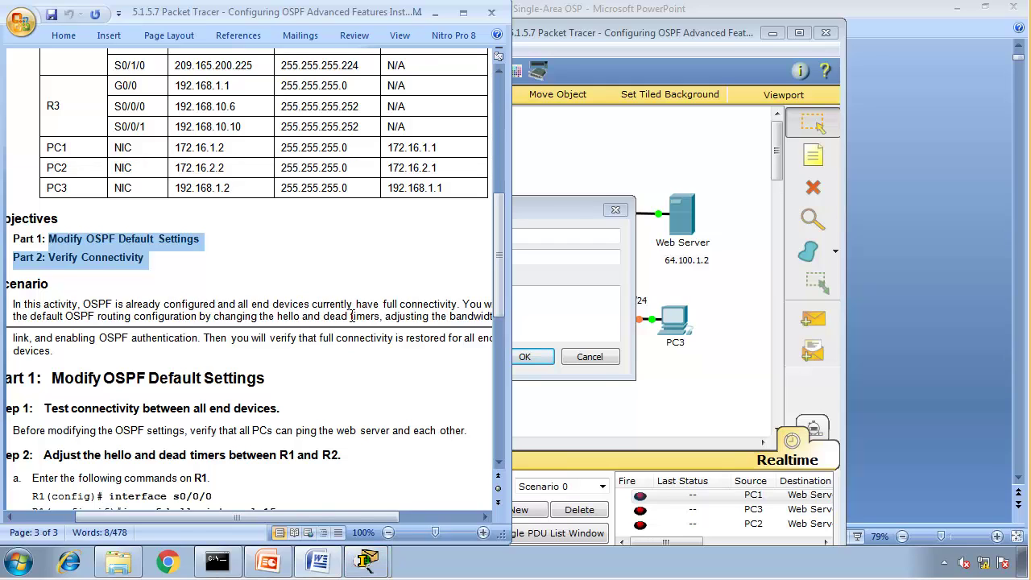
pyautogui.moveTo(332, 517); pyautogui.dragTo(328, 482)
# Highlight the Part 1 heading, the Step 1 connectivity test and the ping-verification instruction
pyautogui.scroll(-3, 322, 467)
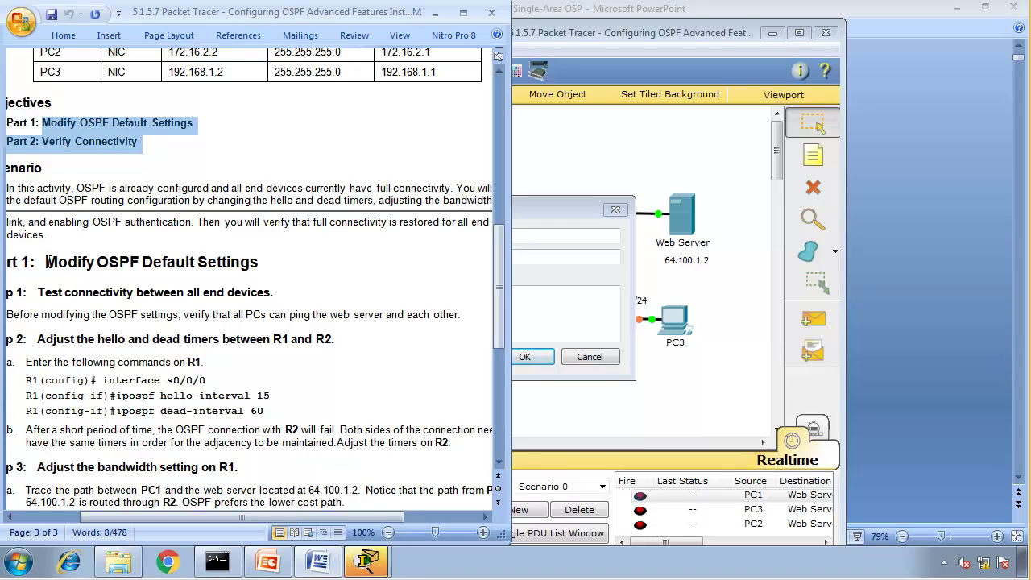
pyautogui.moveTo(47, 262); pyautogui.dragTo(255, 272)
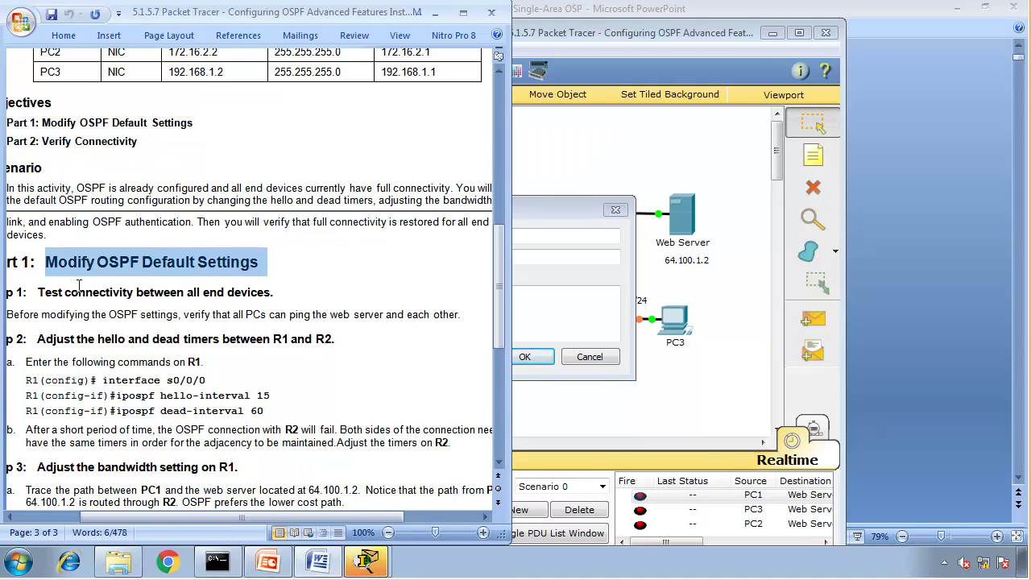
pyautogui.moveTo(38, 292); pyautogui.dragTo(253, 300)
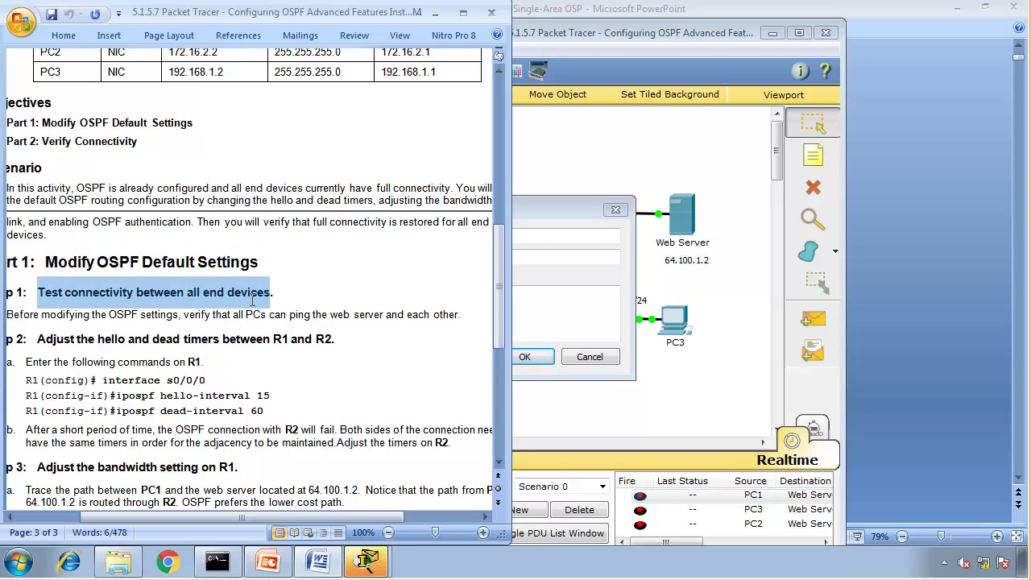
pyautogui.moveTo(74, 315); pyautogui.dragTo(456, 319)
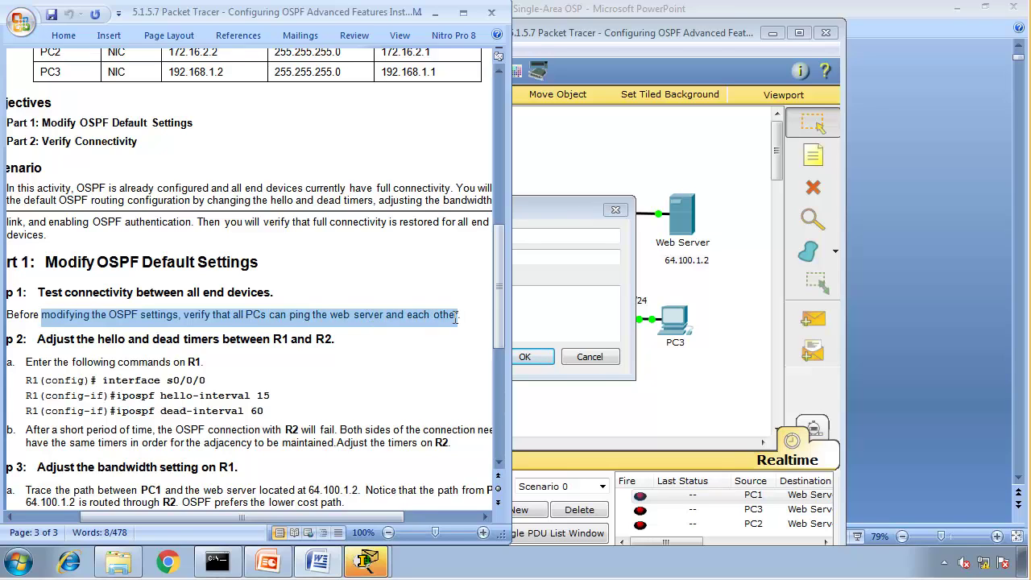
pyautogui.click(698, 390)
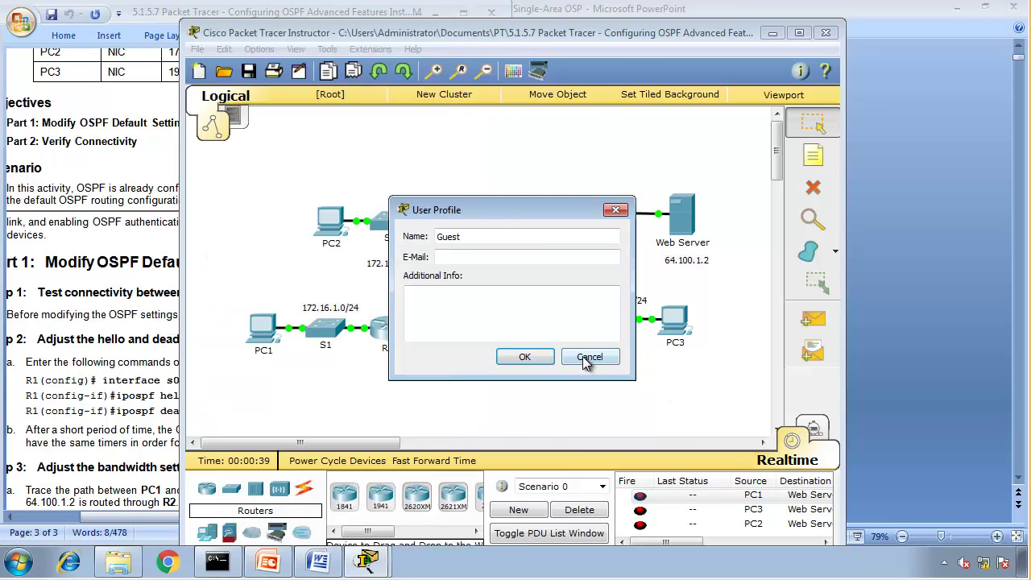
# Dismiss the User Profile prompt, snap Packet Tracer to the right half, and open PC1
pyautogui.click(582, 356)
pyautogui.moveTo(429, 37); pyautogui.dragTo(1030, 121)
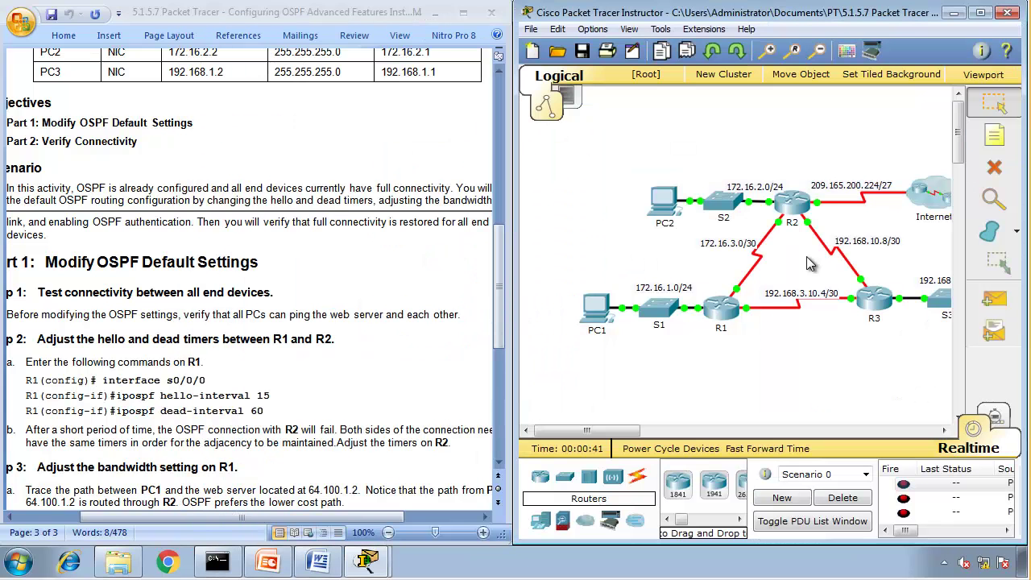
pyautogui.moveTo(608, 433); pyautogui.dragTo(627, 433)
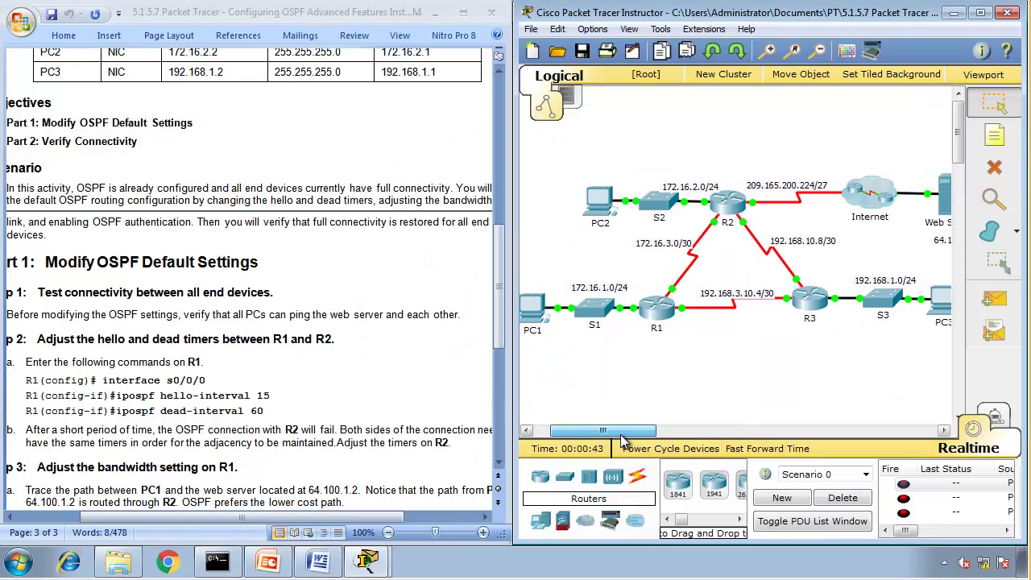
pyautogui.click(540, 314)
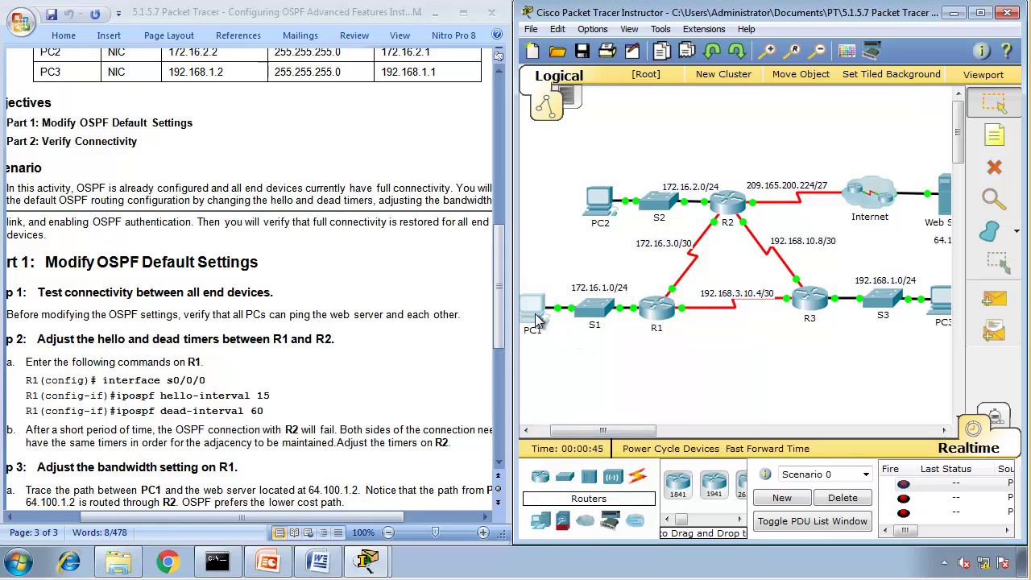
pyautogui.click(838, 369)
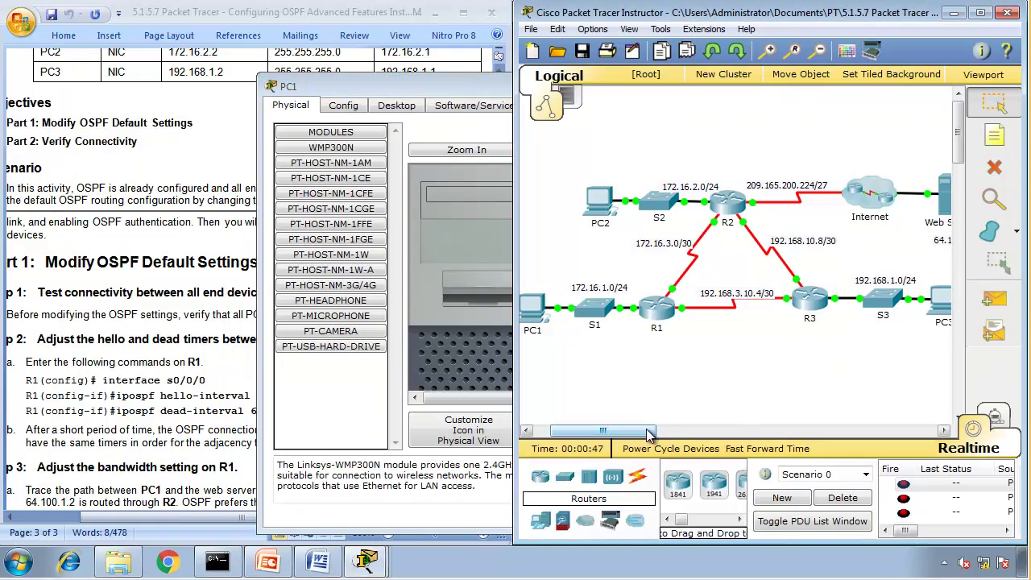
pyautogui.moveTo(649, 433); pyautogui.dragTo(656, 435)
pyautogui.moveTo(446, 84); pyautogui.dragTo(344, 84)
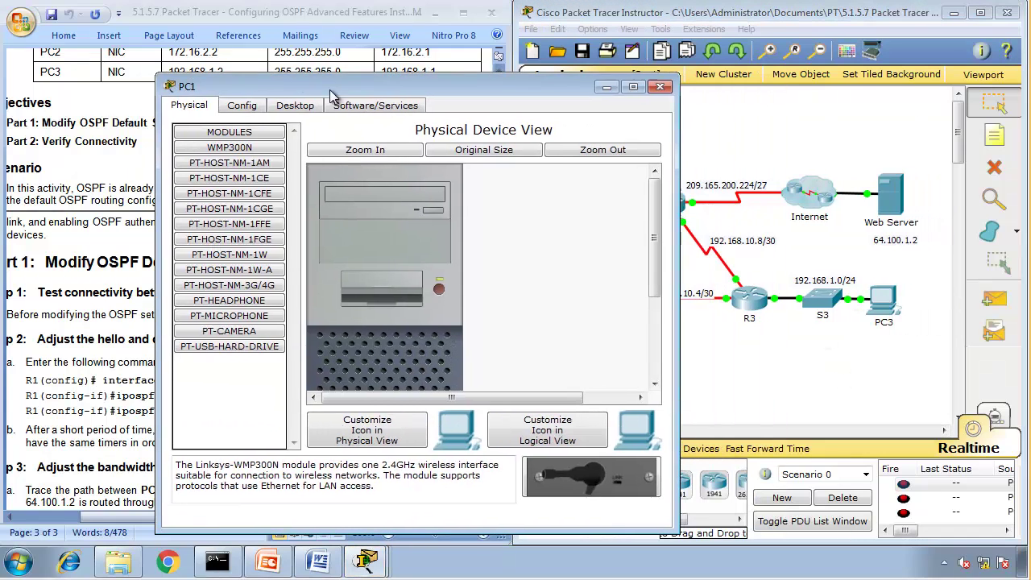
# Ping the web server at 64.100.1.2 from PC1's command prompt
pyautogui.click(295, 106)
pyautogui.click(516, 193)
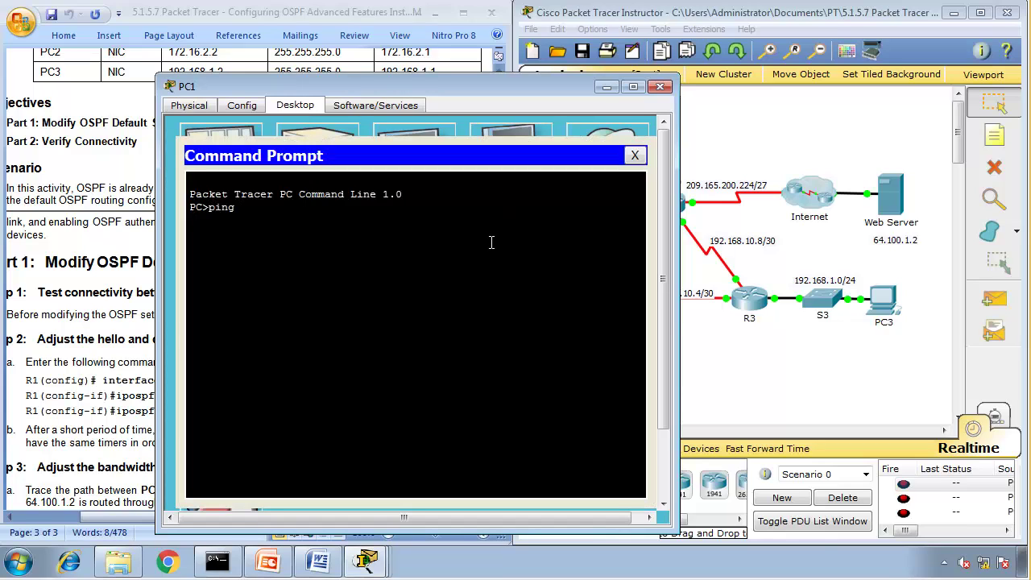
pyautogui.write('ping 64.100.1.2')
pyautogui.press('Return')
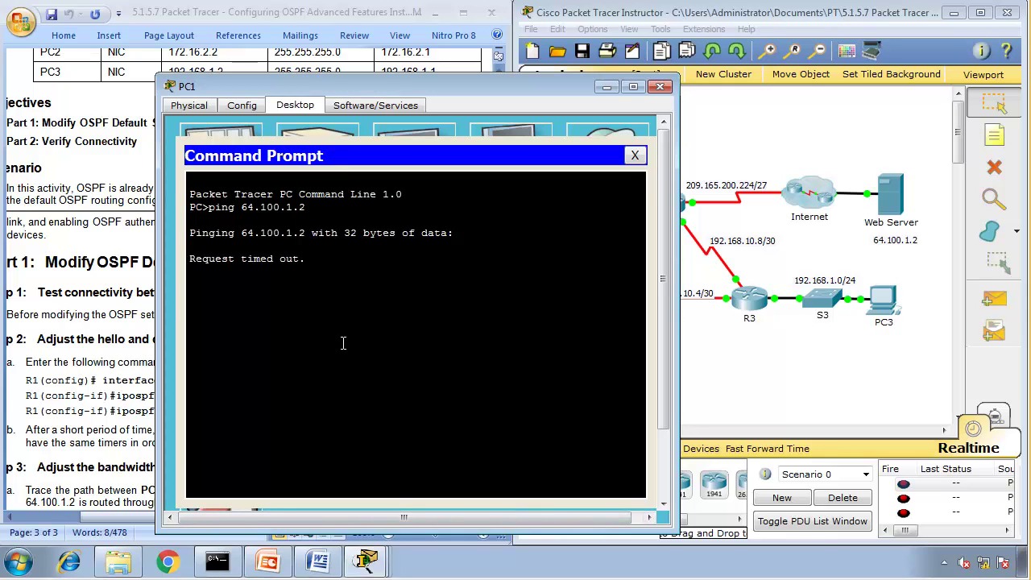
# Ping 64.100.1.2 from PC2's command prompt
pyautogui.click(730, 376)
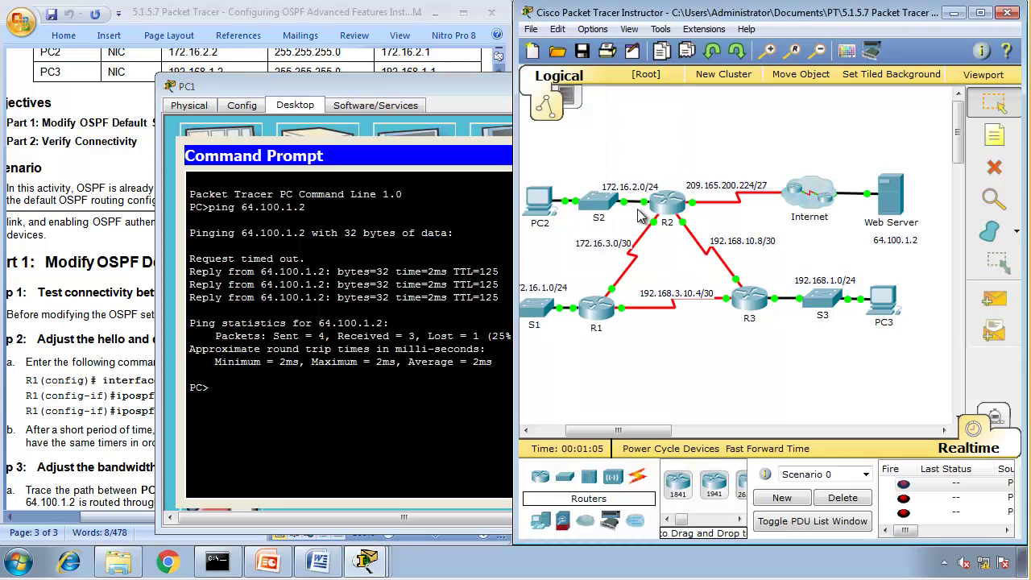
pyautogui.click(539, 199)
pyautogui.click(419, 106)
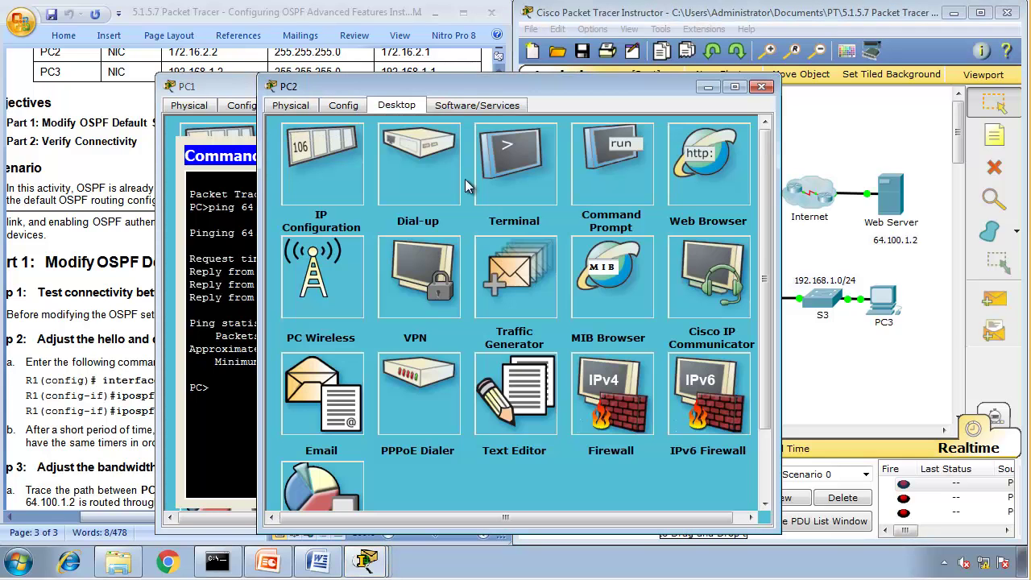
pyautogui.click(606, 166)
pyautogui.write('pi')
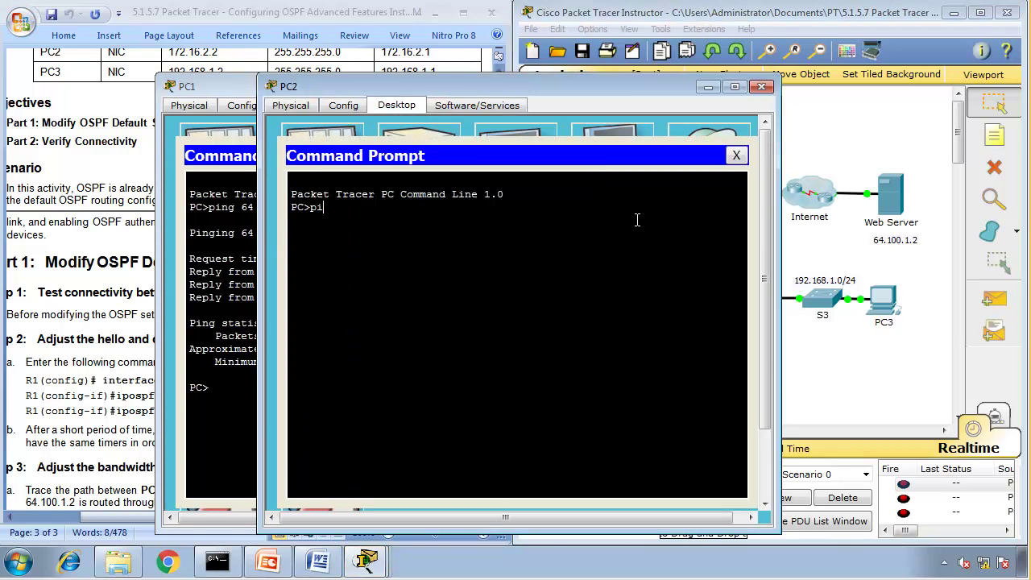
pyautogui.write('ng 64.100.1.2')
pyautogui.press('Return')
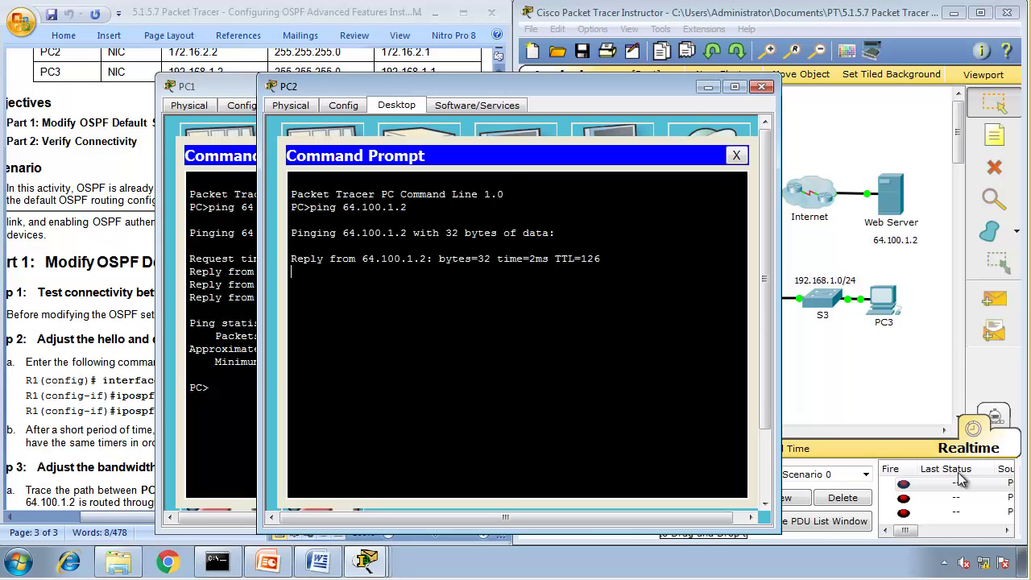
# Ping 64.100.1.2 from PC3's command prompt and display its ipconfig output
pyautogui.click(890, 309)
pyautogui.click(891, 308)
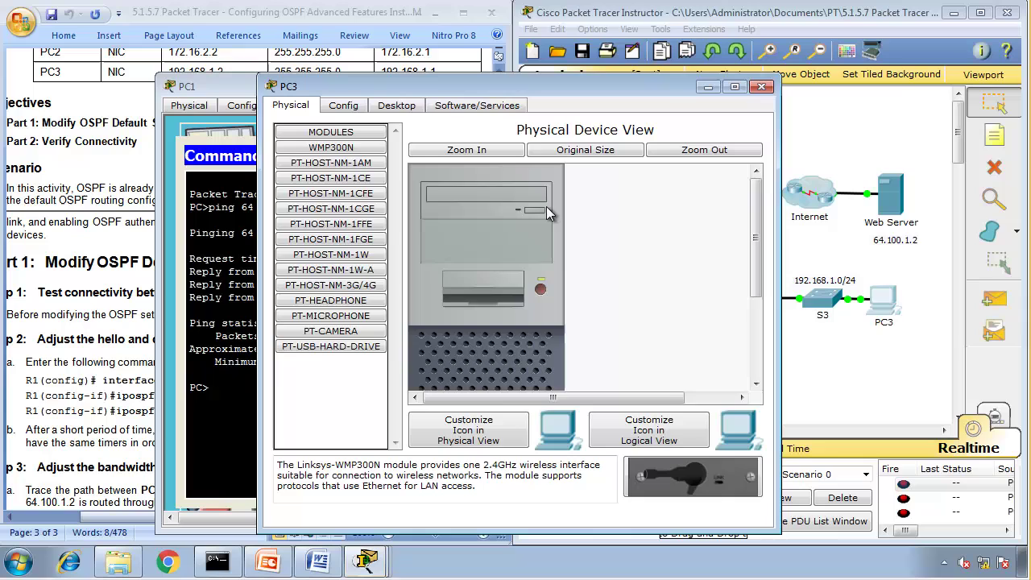
pyautogui.click(412, 106)
pyautogui.click(586, 167)
pyautogui.write('p')
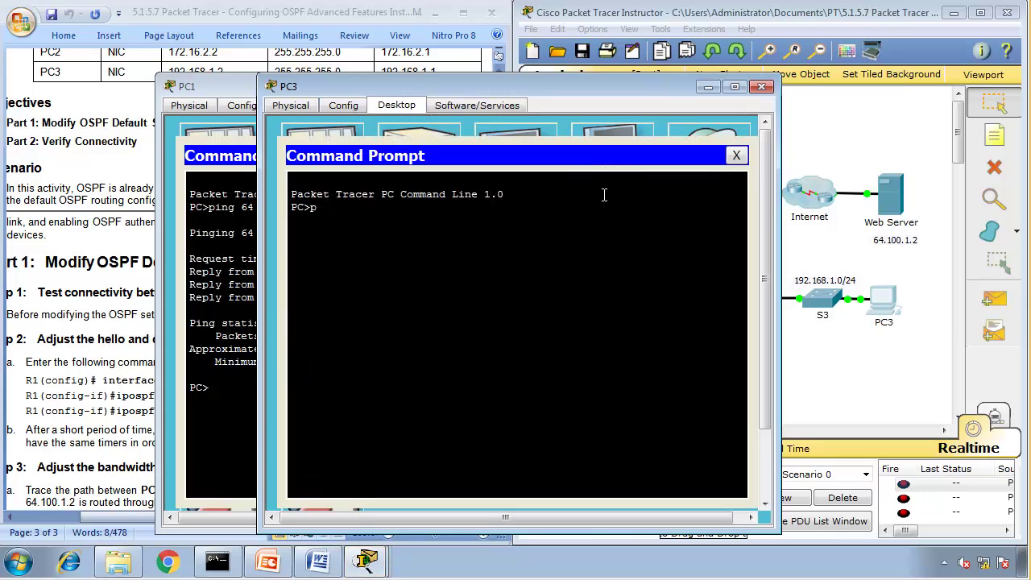
pyautogui.write('ing 64.100.1.2')
pyautogui.press('Return')
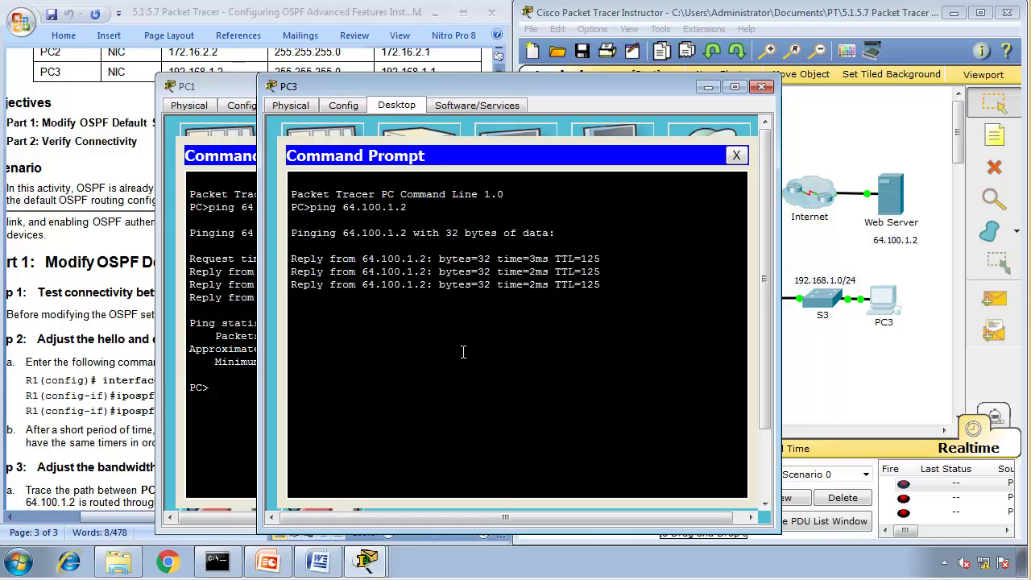
pyautogui.write('ipcon')
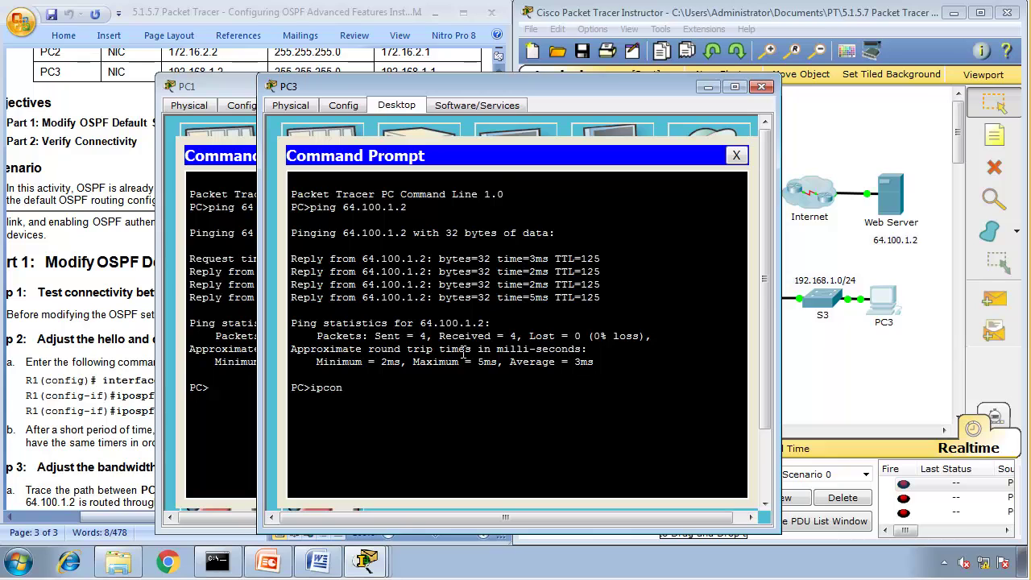
pyautogui.write('fig')
pyautogui.press('Return')
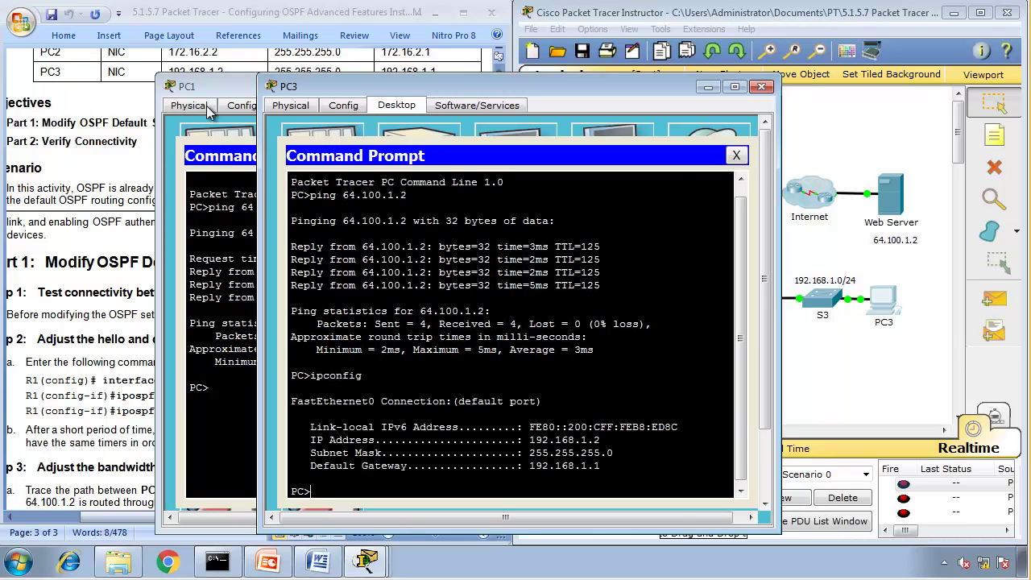
# Arrange the PC windows side by side and ping PC3 at 192.168.1.2 from PC1
pyautogui.moveTo(194, 89); pyautogui.dragTo(59, 113)
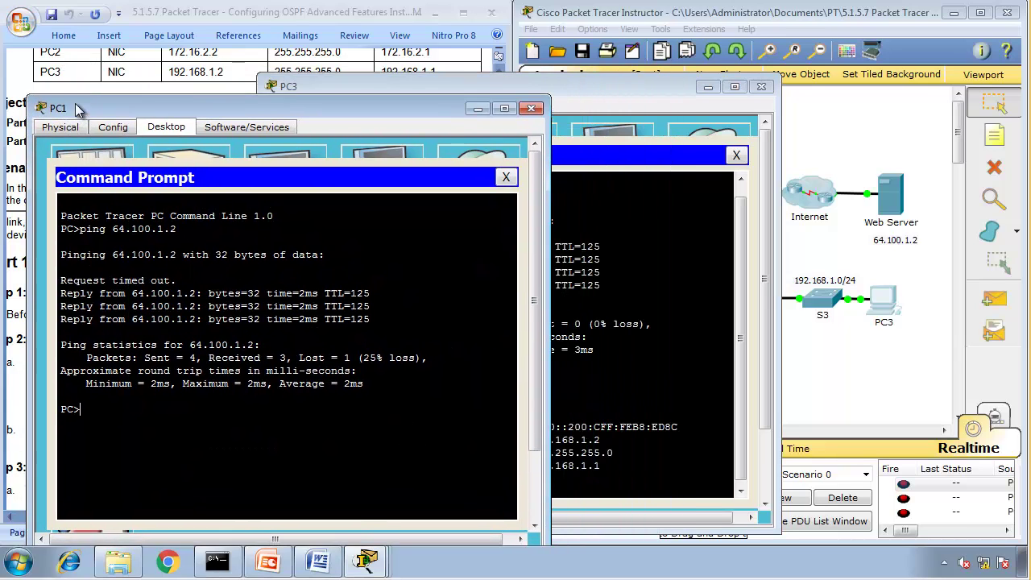
pyautogui.moveTo(582, 87); pyautogui.dragTo(805, 56)
pyautogui.click(371, 368)
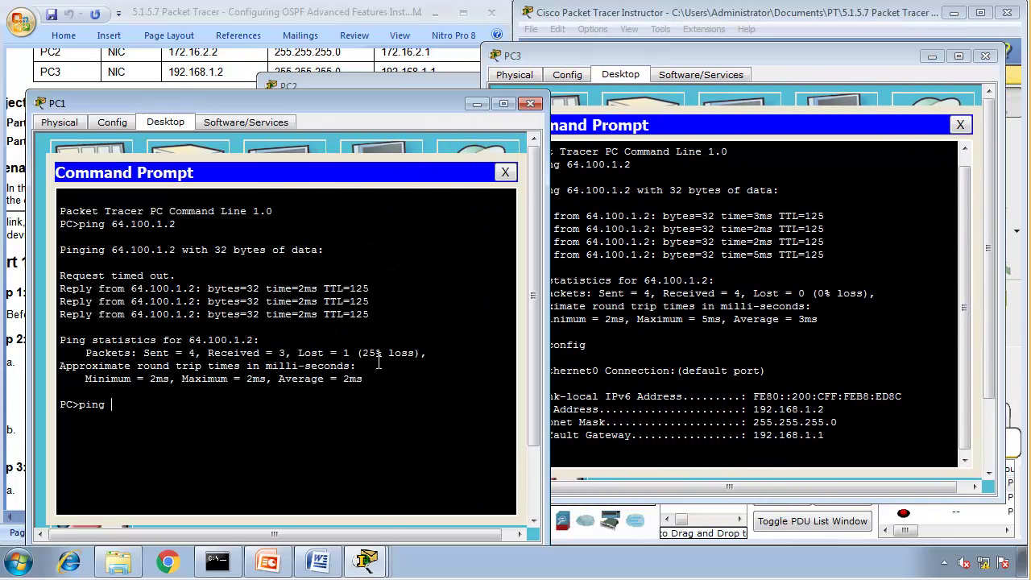
pyautogui.write('ping 192.168.1')
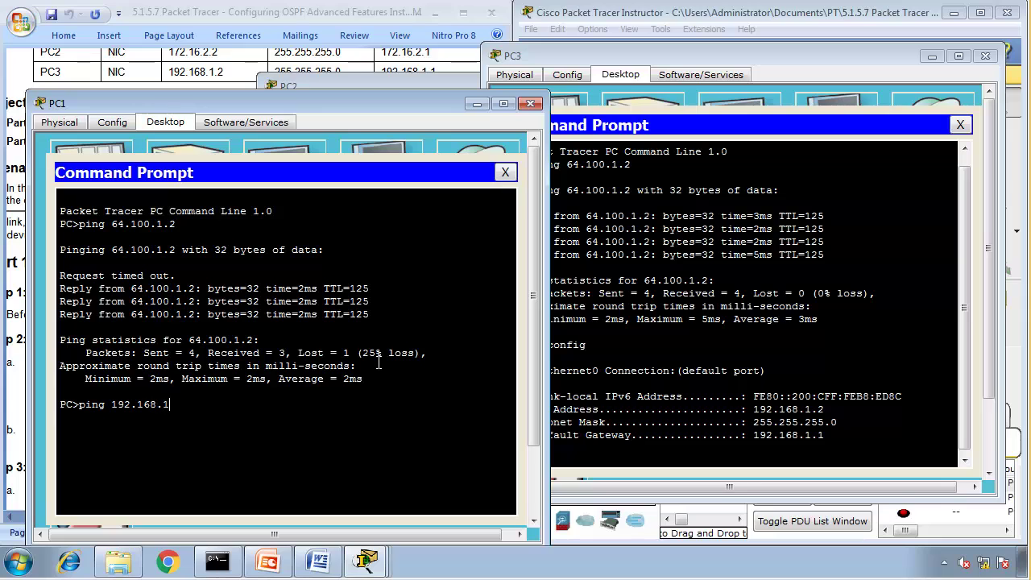
pyautogui.write('.2')
pyautogui.press('Return')
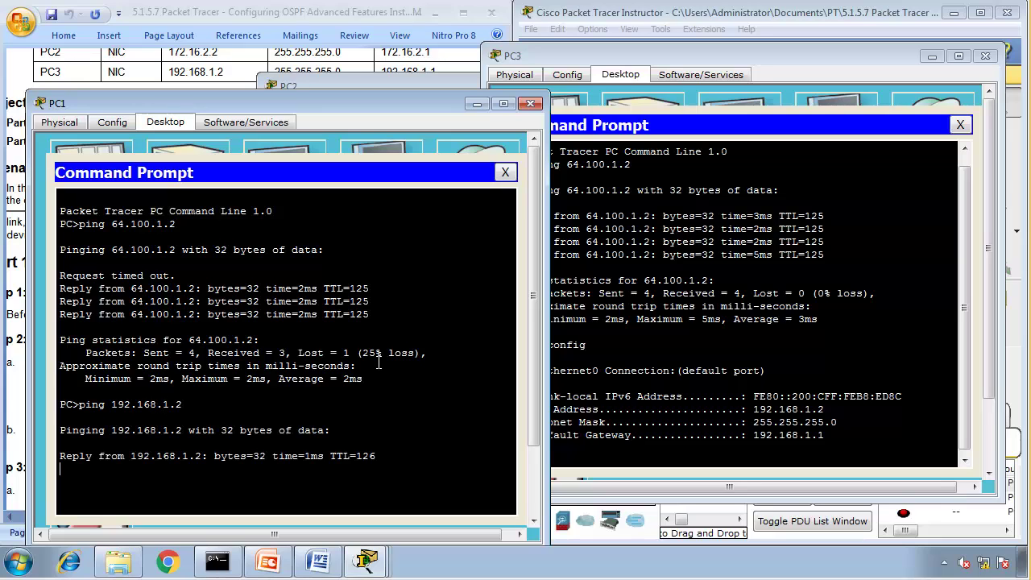
# Bring PC2's window up and display its ipconfig output
pyautogui.moveTo(825, 424); pyautogui.dragTo(573, 371)
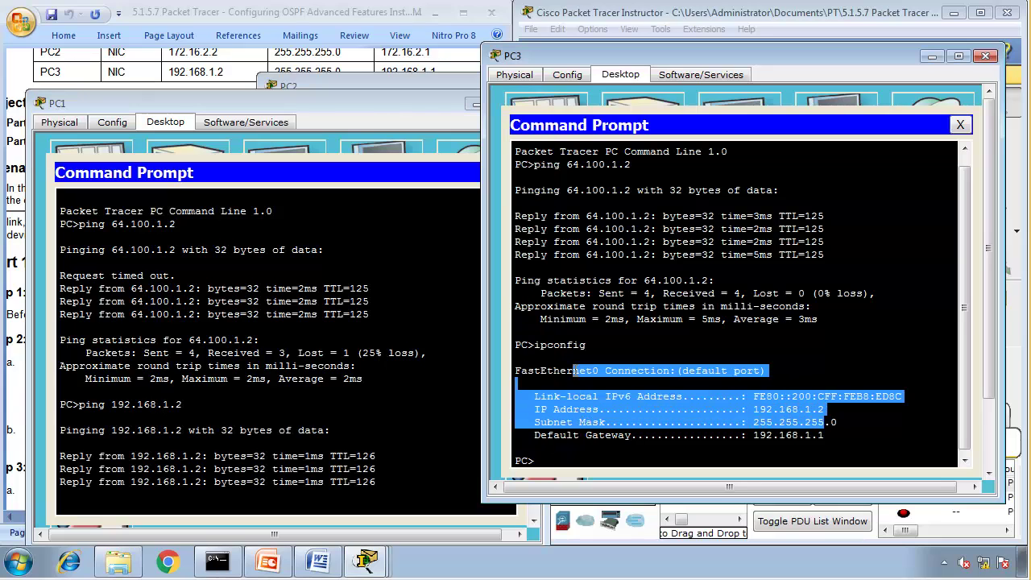
pyautogui.moveTo(515, 56); pyautogui.dragTo(550, 101)
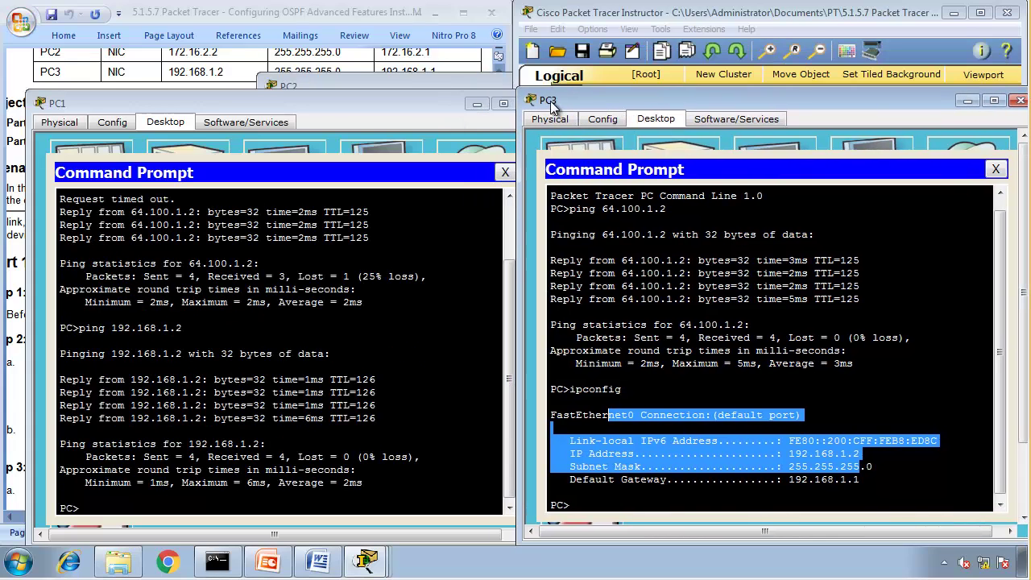
pyautogui.moveTo(435, 85); pyautogui.dragTo(613, 11)
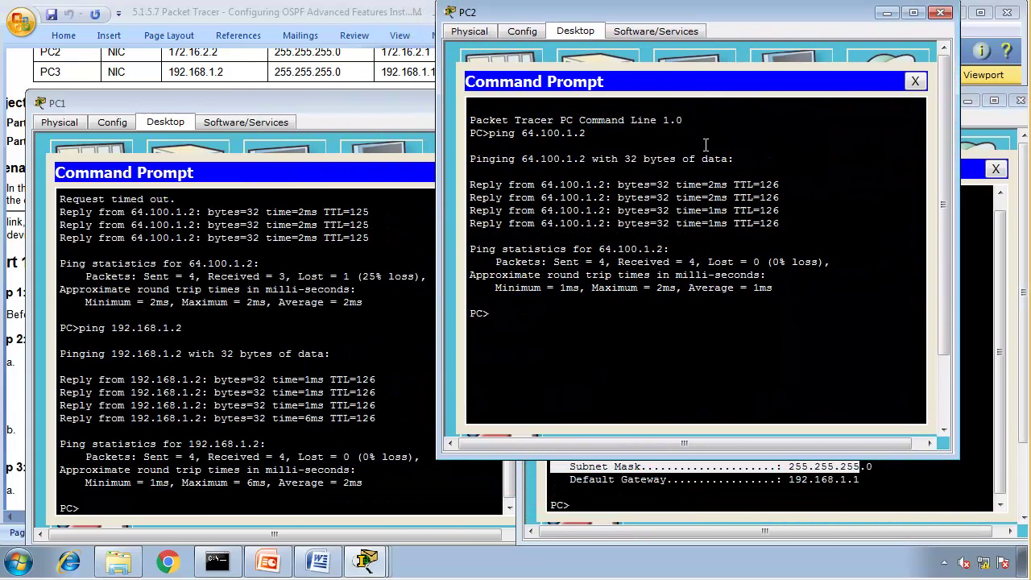
pyautogui.write('ipconfig')
pyautogui.press('Return')
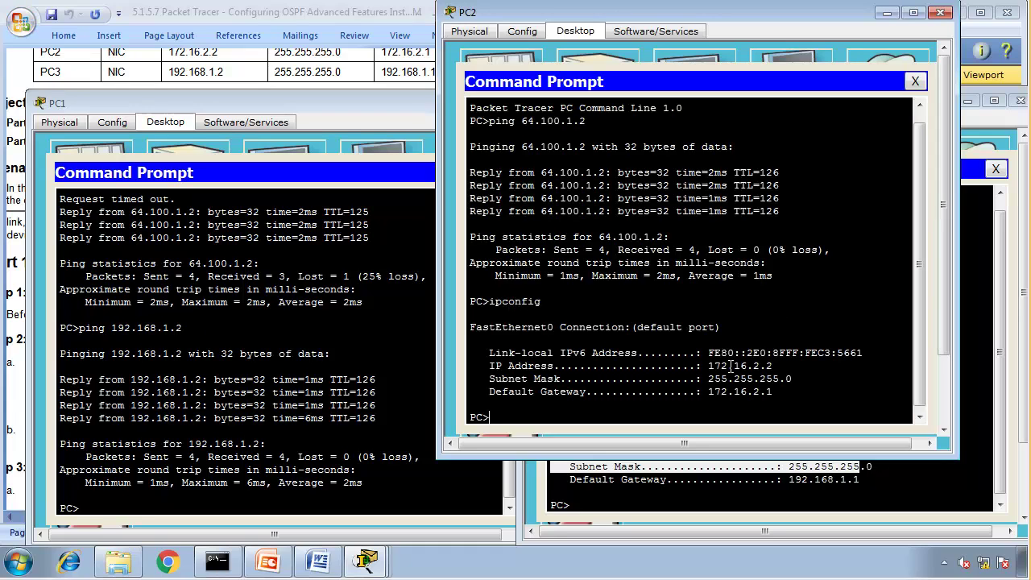
# Ping PC2 from PC1, and ping 172.16.2.2 from PC3
pyautogui.click(288, 400)
pyautogui.write('pin')
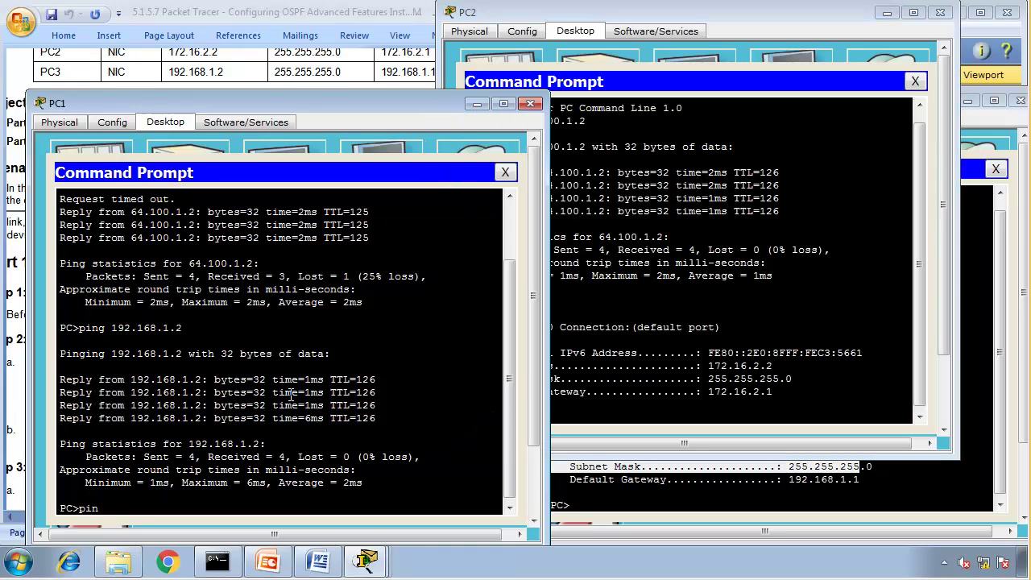
pyautogui.write('g 172.16.2.2')
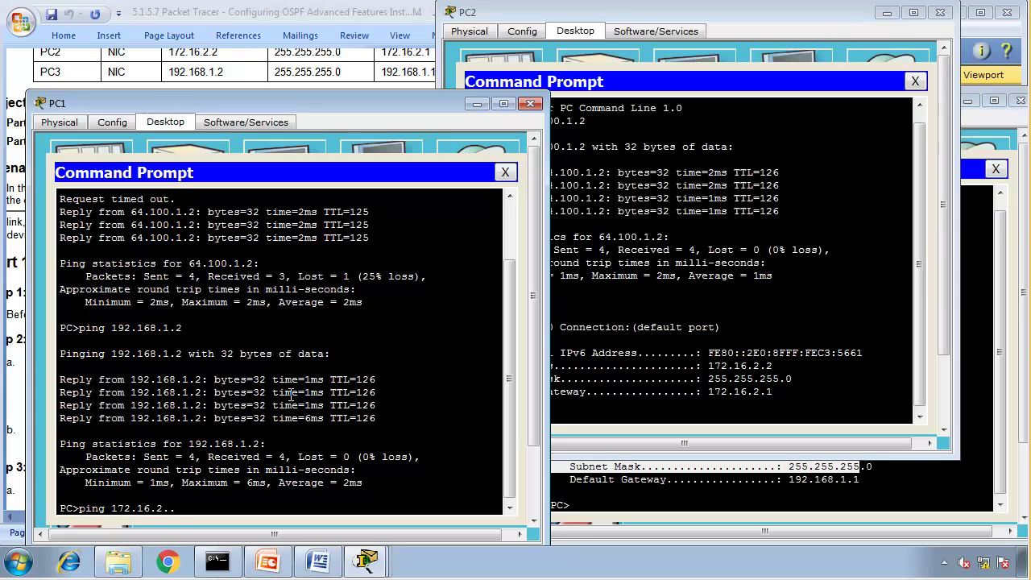
pyautogui.press('Return')
pyautogui.click(743, 490)
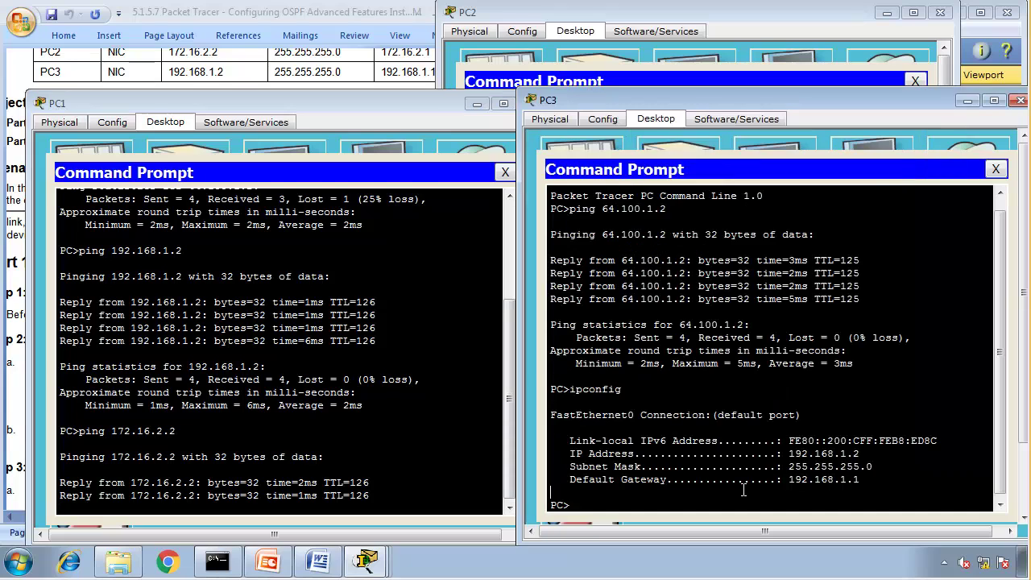
pyautogui.write('p')
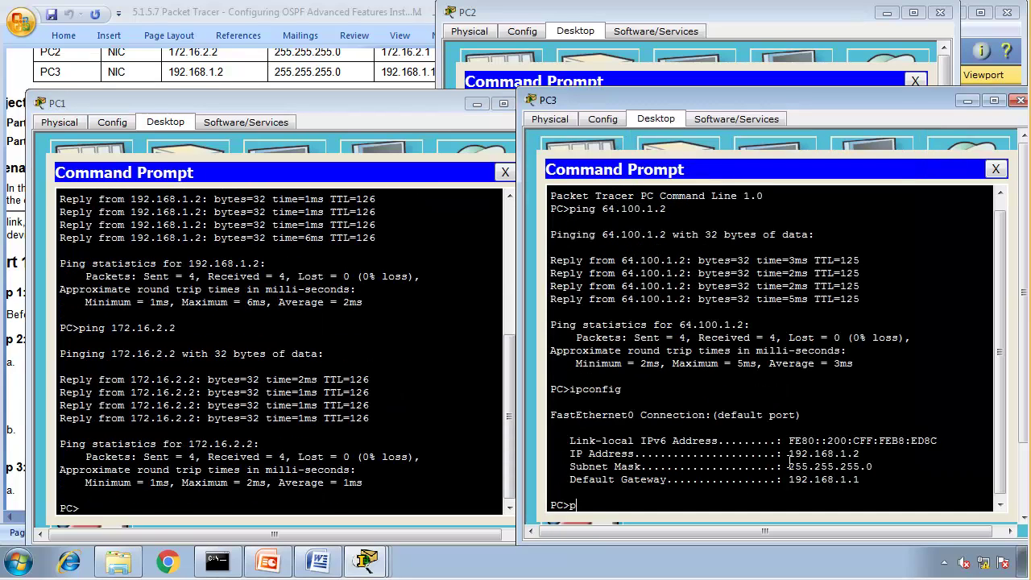
pyautogui.write('ing 172.16.2.2')
pyautogui.press('Return')
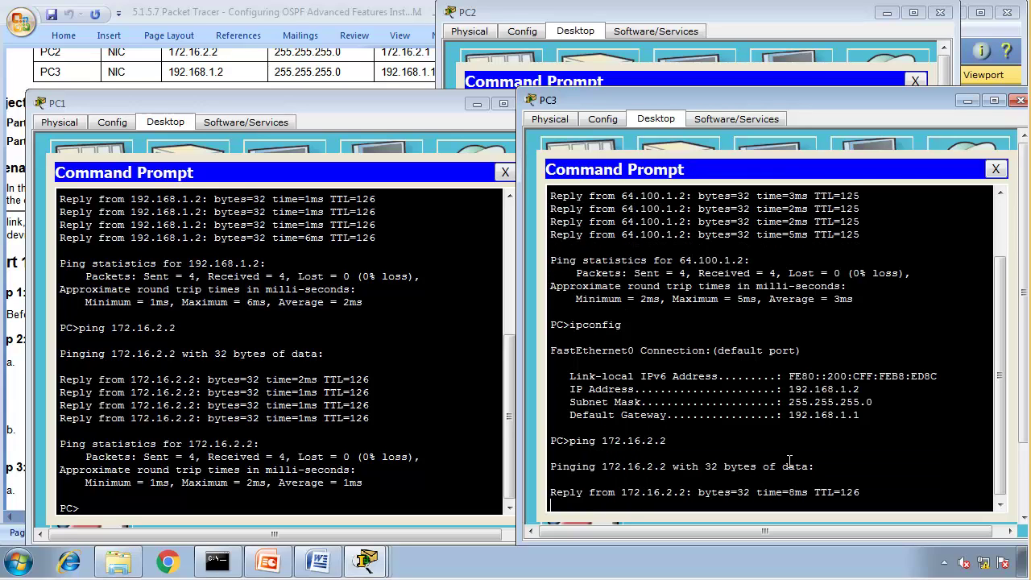
# Return to the main topology window with the lab instructions alongside
pyautogui.moveTo(367, 561)
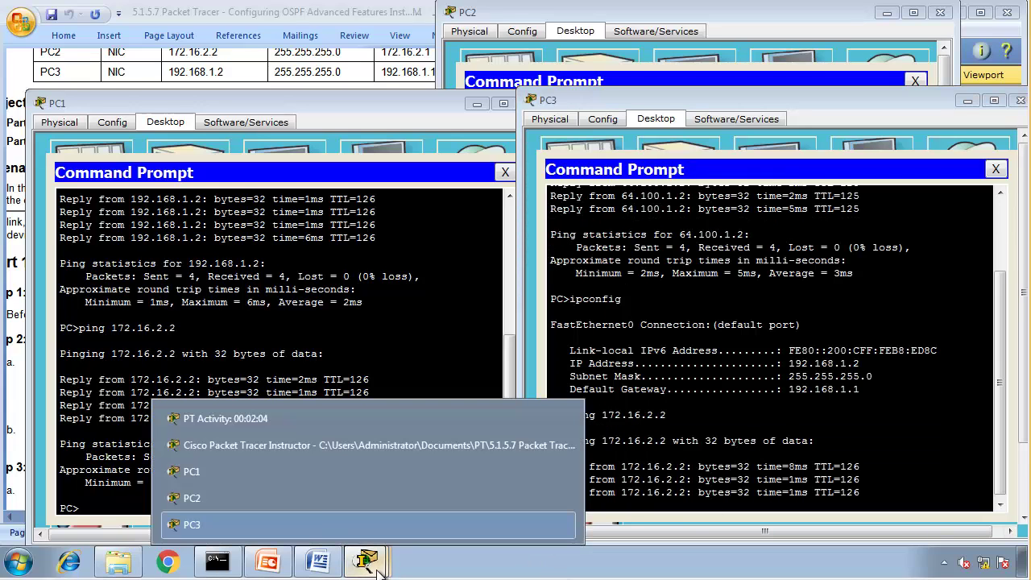
pyautogui.click(325, 447)
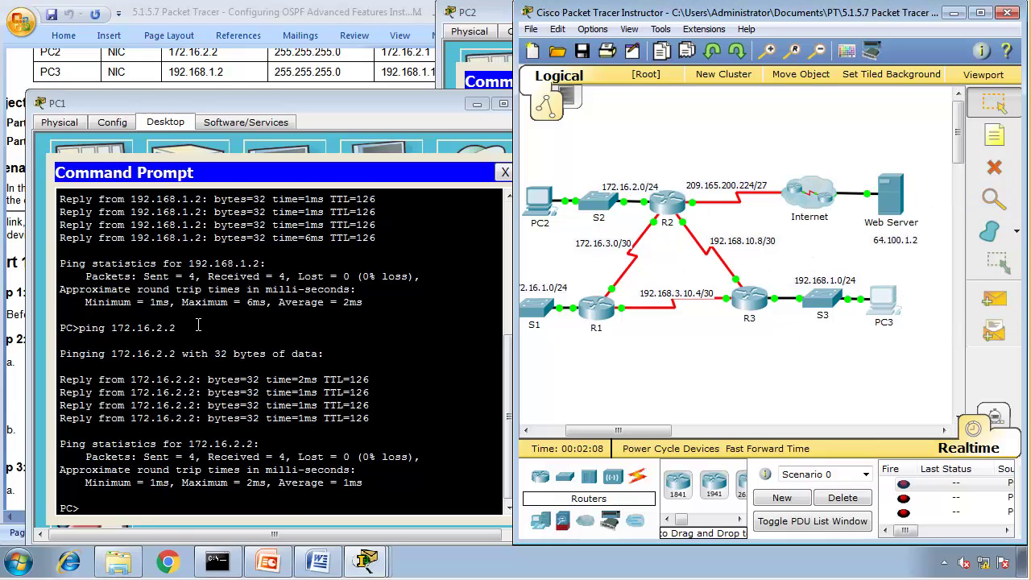
pyautogui.click(22, 346)
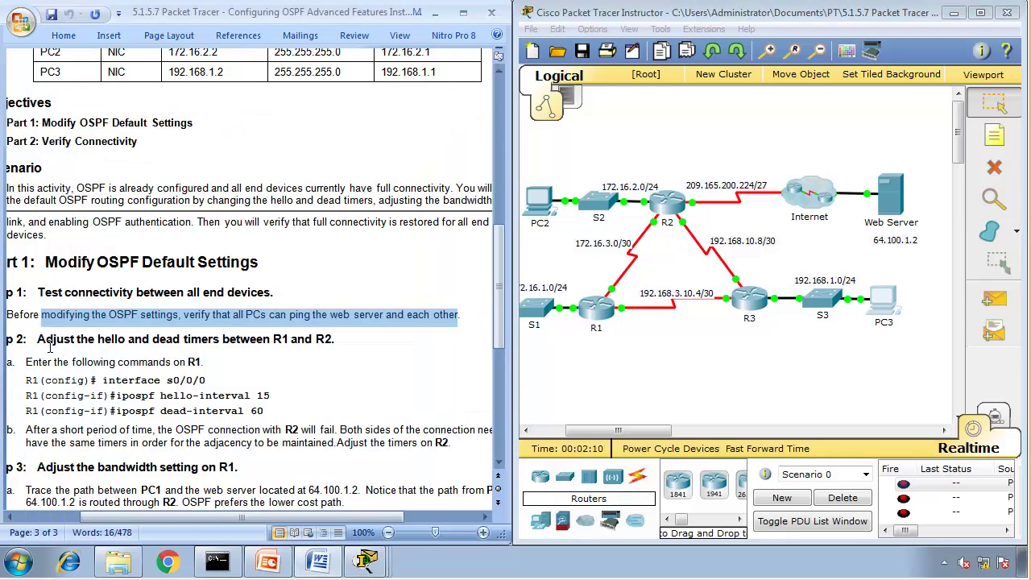
pyautogui.moveTo(37, 340); pyautogui.dragTo(337, 338)
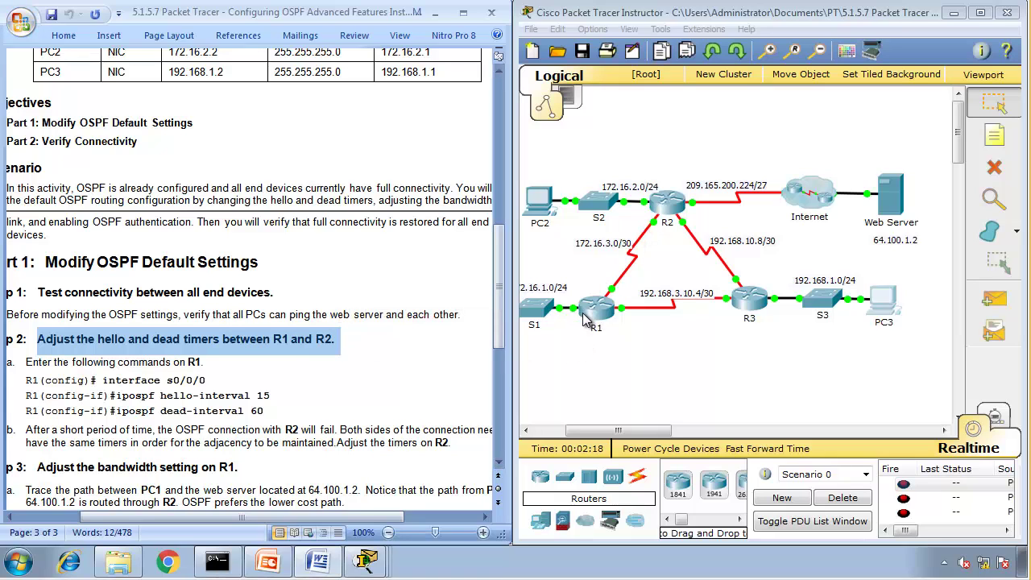
pyautogui.click(586, 318)
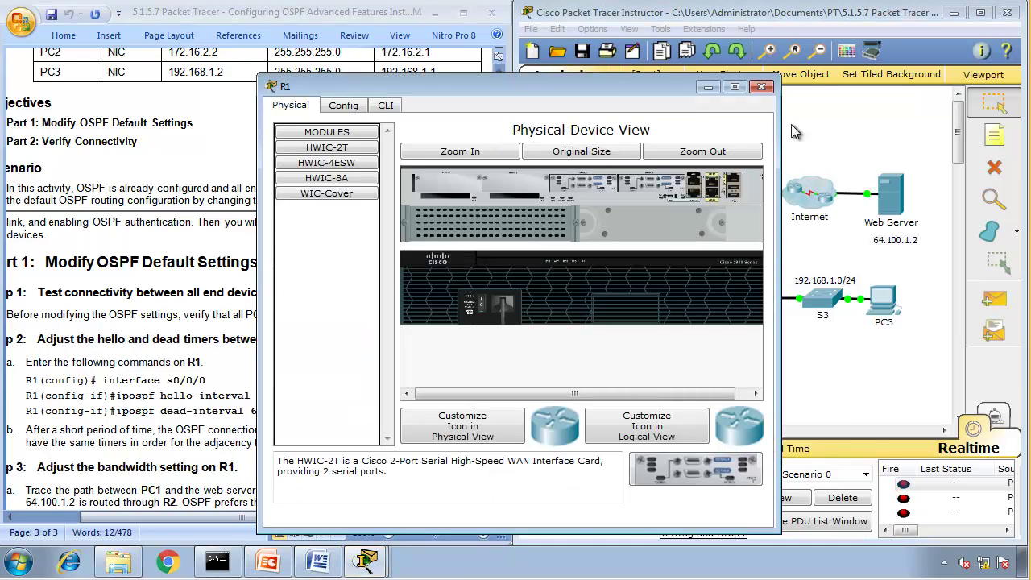
pyautogui.click(610, 32)
pyautogui.click(613, 46)
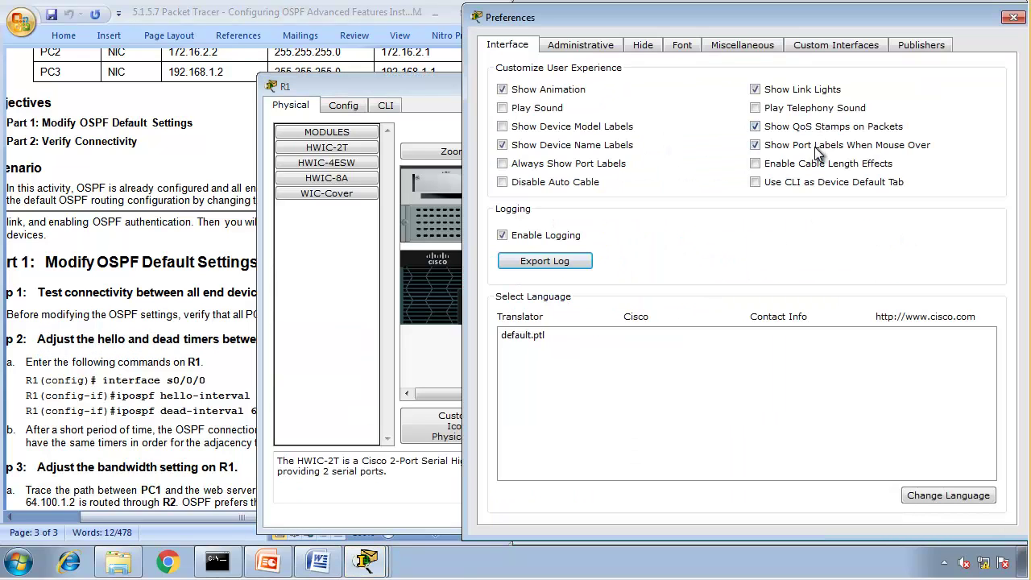
pyautogui.click(692, 44)
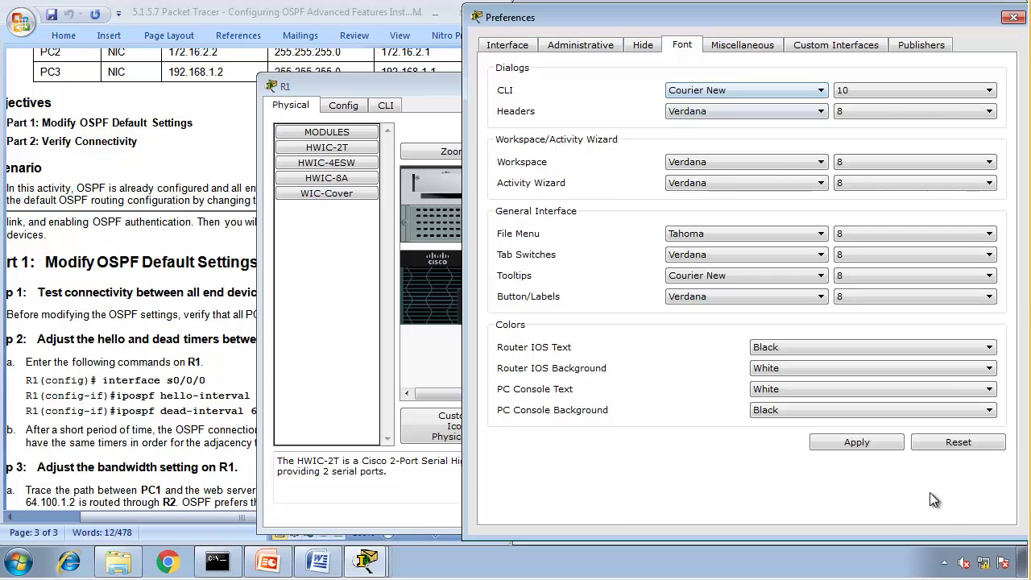
pyautogui.click(856, 443)
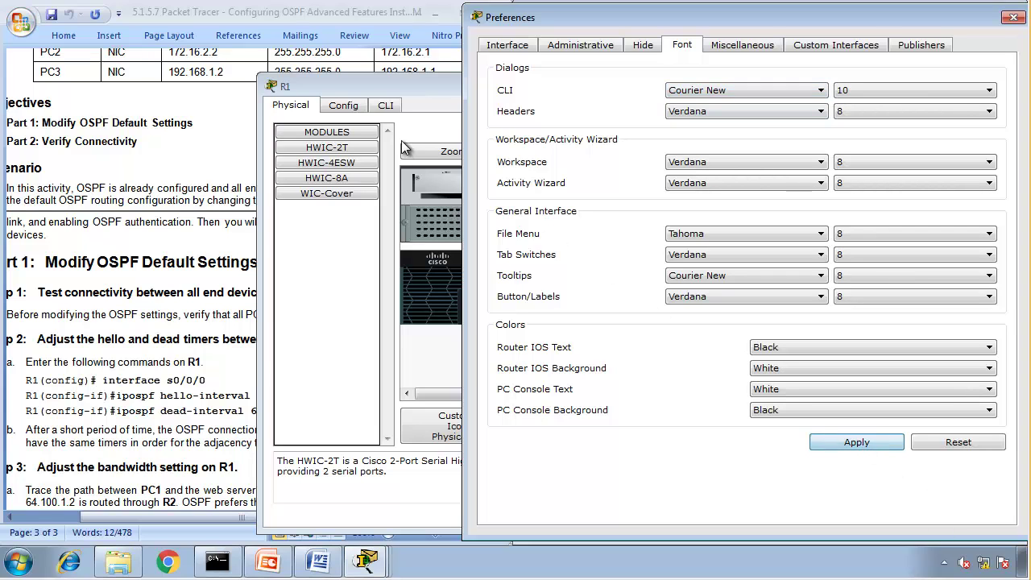
pyautogui.click(1014, 17)
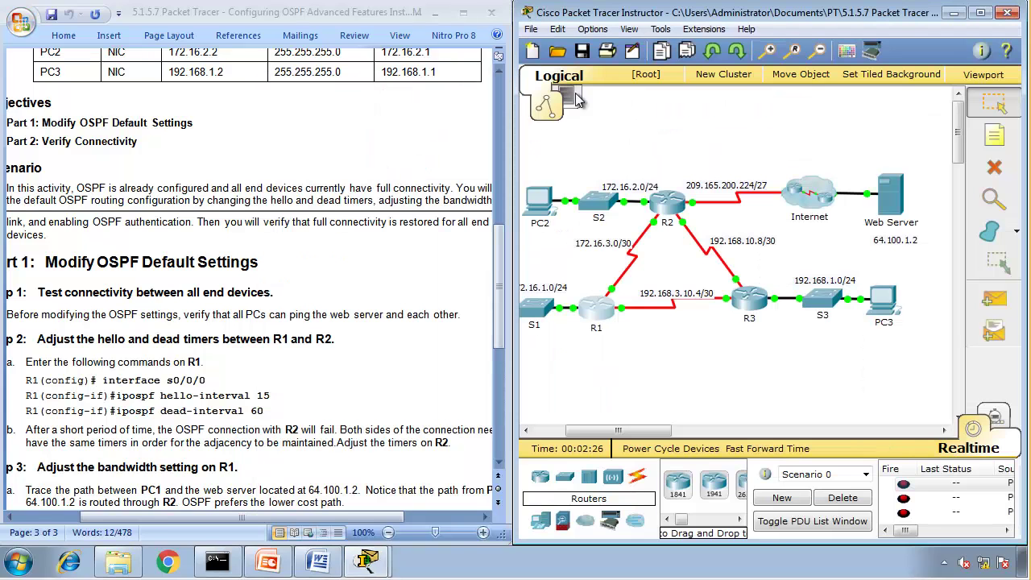
pyautogui.click(596, 306)
# On R1's CLI, enter privileged, global configuration and interface Serial0/0/0 modes
pyautogui.click(387, 105)
pyautogui.moveTo(403, 86); pyautogui.dragTo(574, 80)
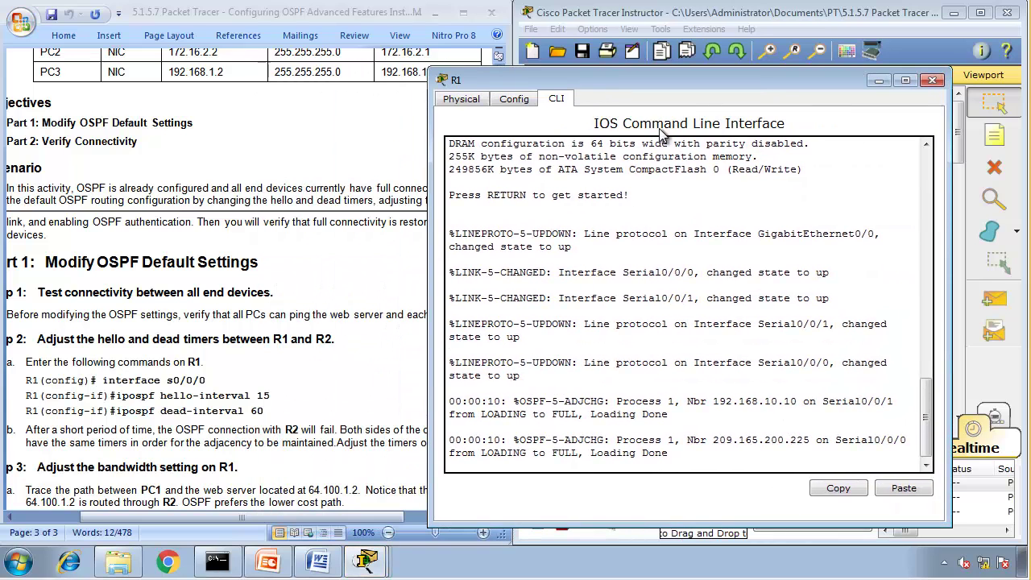
pyautogui.press('Return')
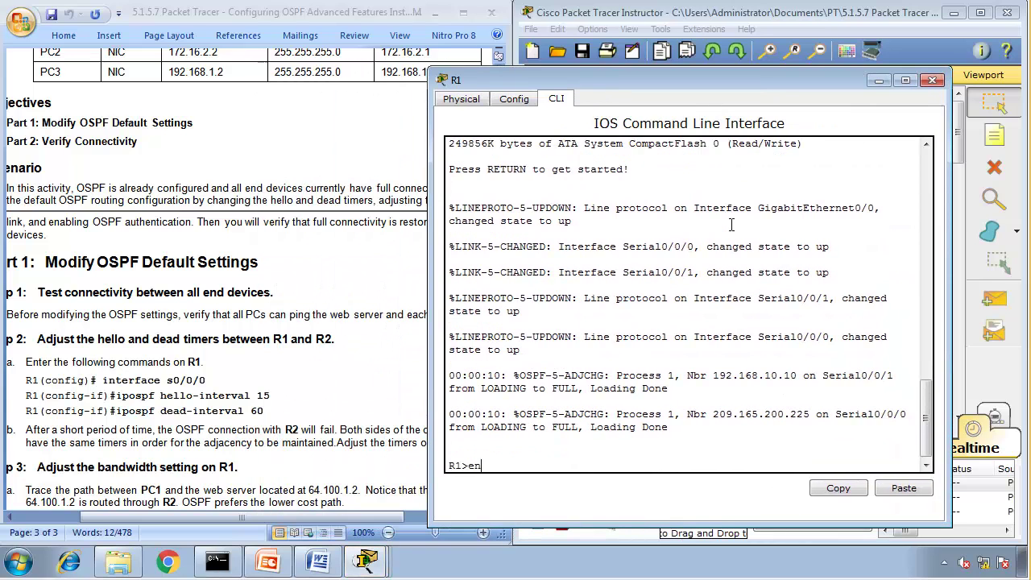
pyautogui.write('en')
pyautogui.press('Return')
pyautogui.write('conf t')
pyautogui.press('Return')
pyautogui.write('9i')
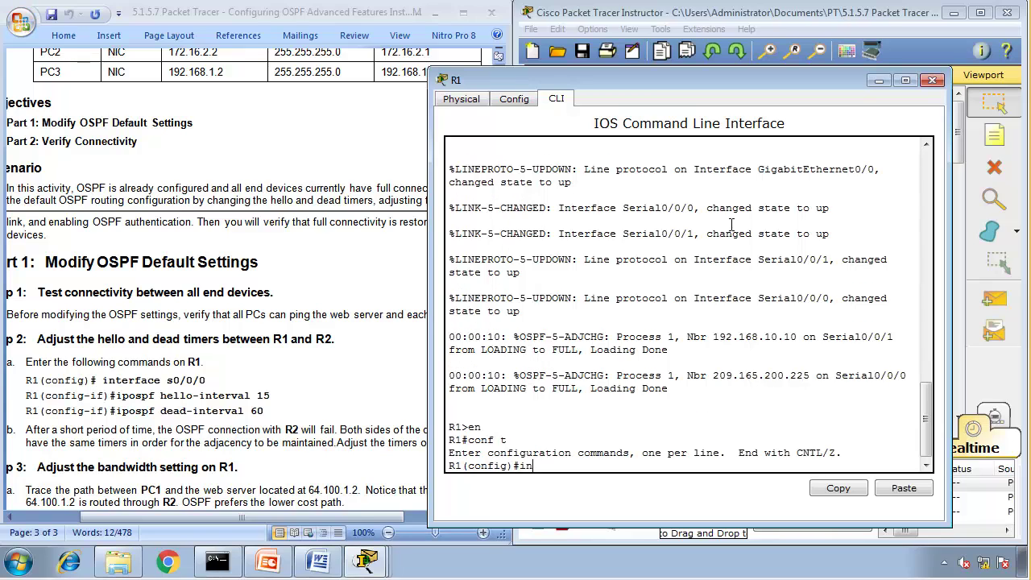
pyautogui.write('t s0/0/0')
pyautogui.press('Return')
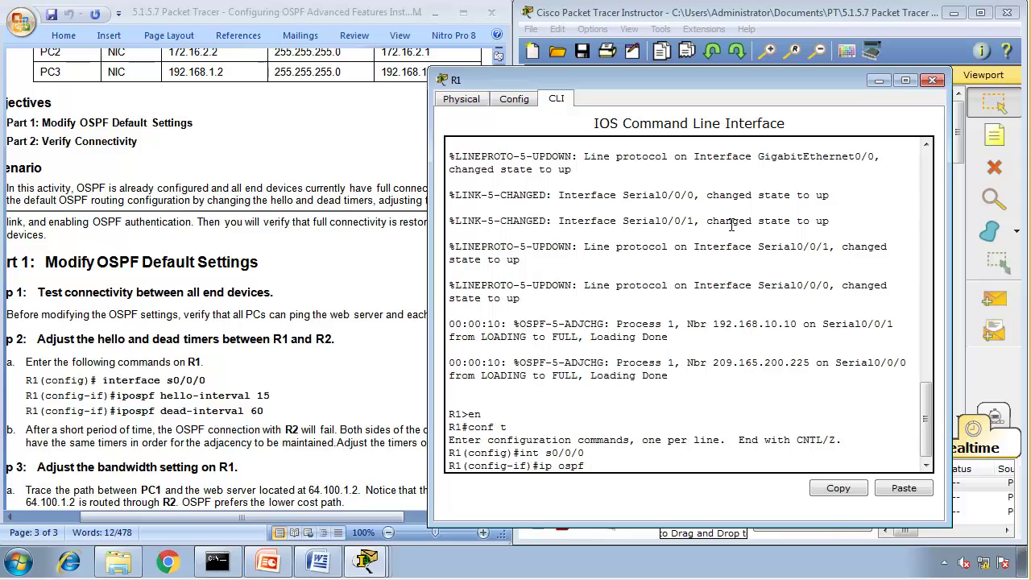
# Set R1 Serial0/0/0 OSPF hello interval to 15 and dead interval to 60
pyautogui.write('hel')
pyautogui.press('Tab')
pyautogui.write('15')
pyautogui.press('Return')
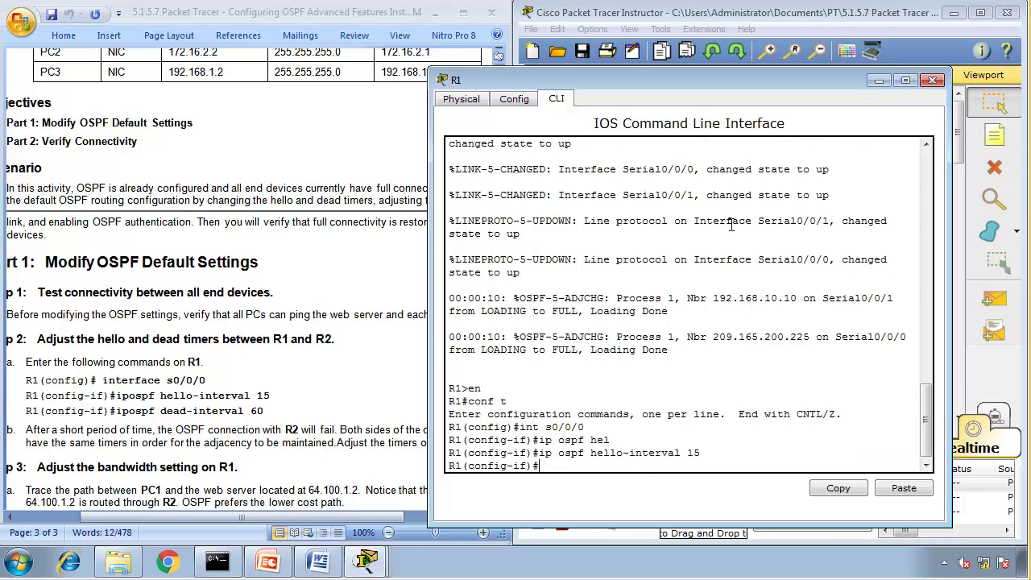
pyautogui.write('ip ospf dea')
pyautogui.press('Tab')
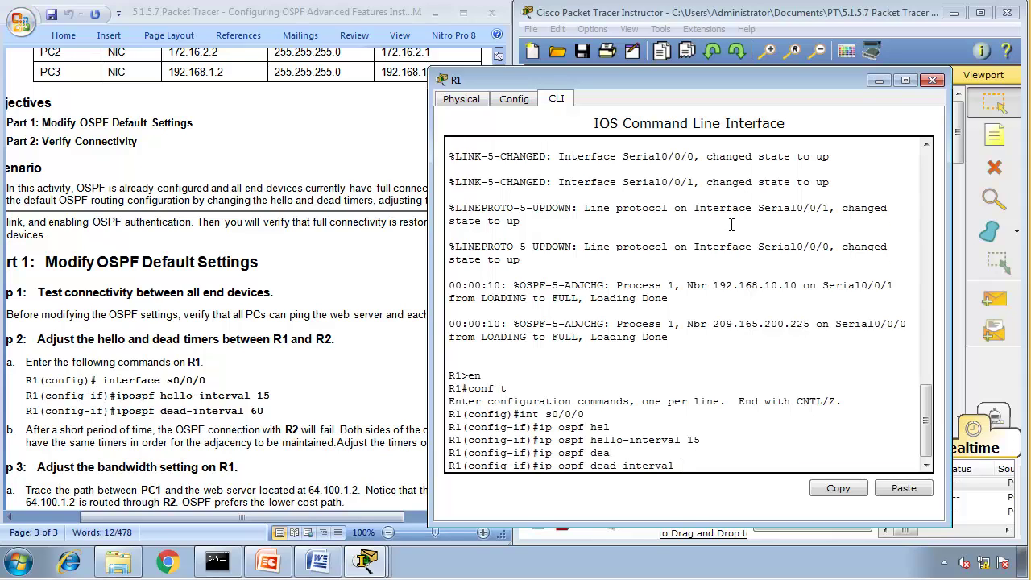
pyautogui.press('Return')
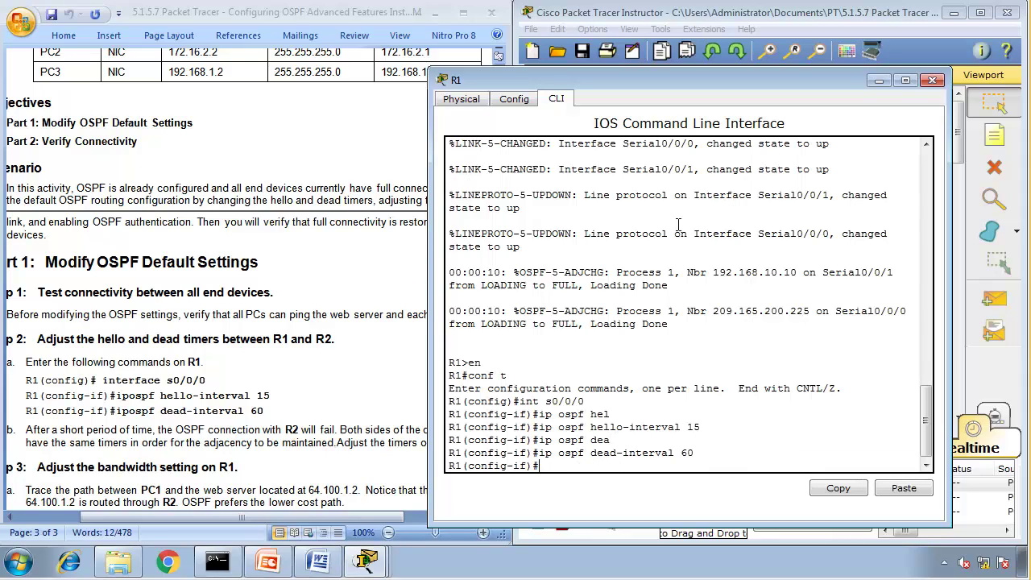
# Fix the run-together 'ipospf' typos in the Word instructions and move R1's console aside
pyautogui.click(135, 404)
pyautogui.doubleClick(134, 397)
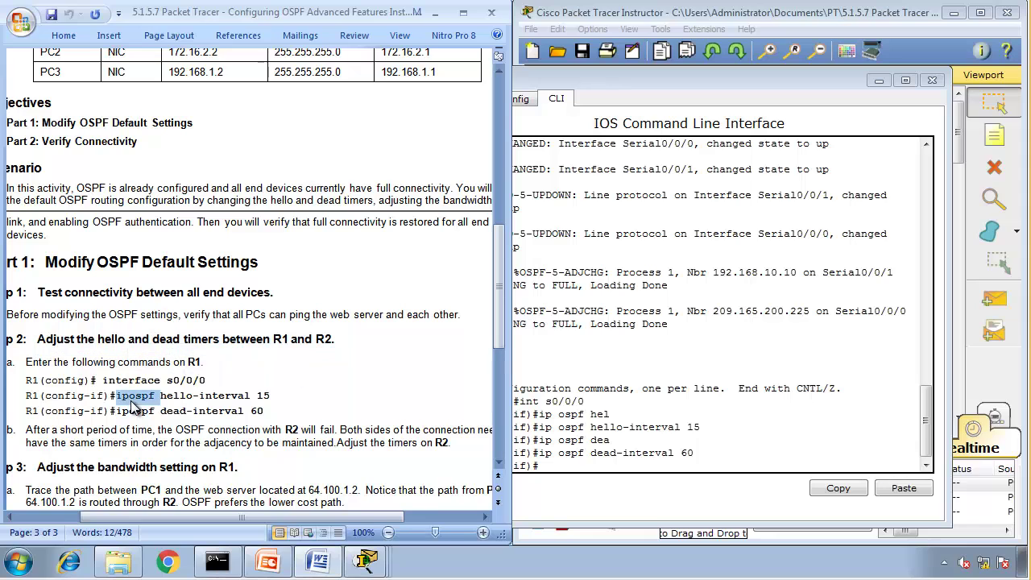
pyautogui.click(131, 402)
pyautogui.doubleClick(134, 399)
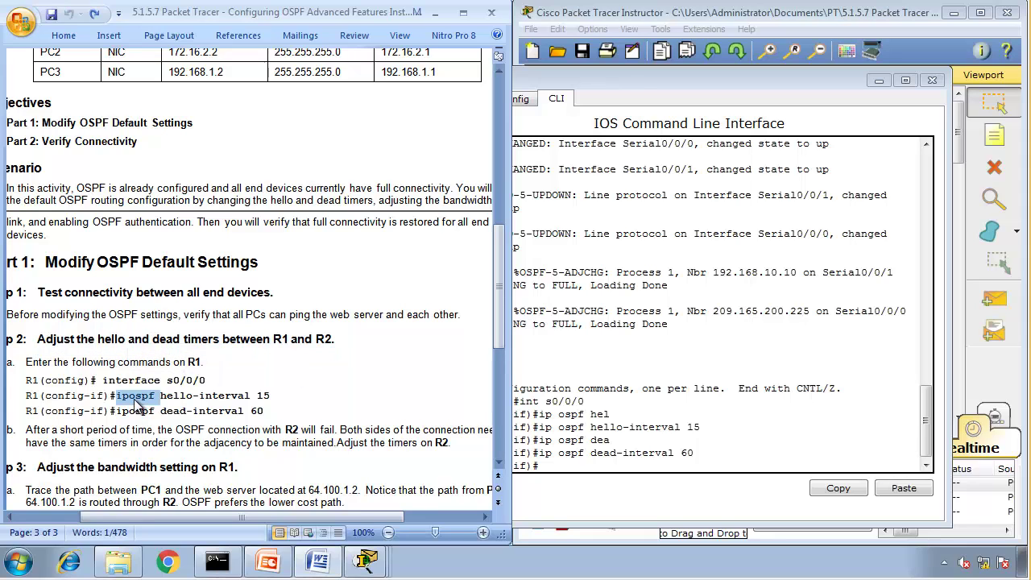
pyautogui.click(134, 395)
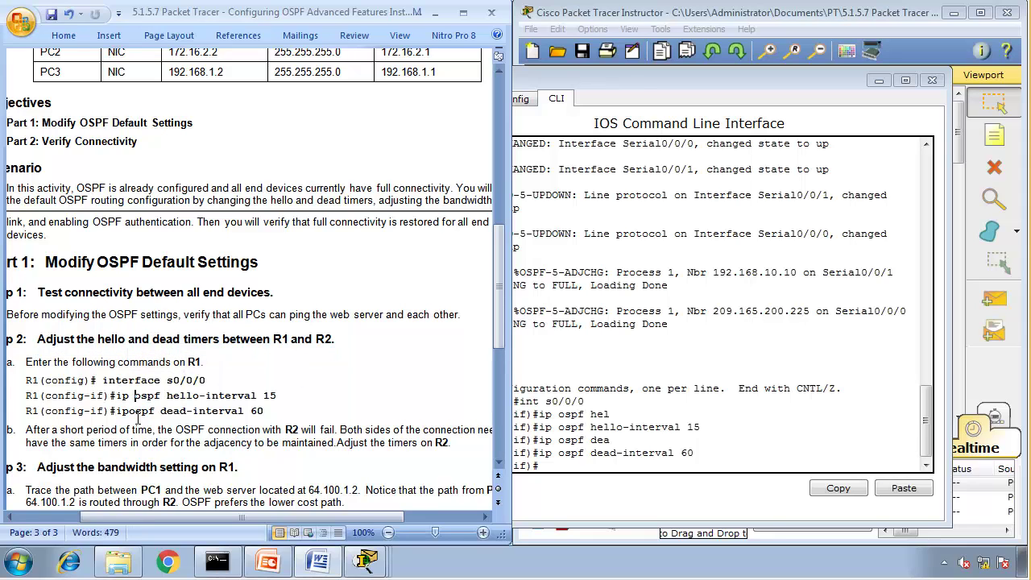
pyautogui.click(133, 411)
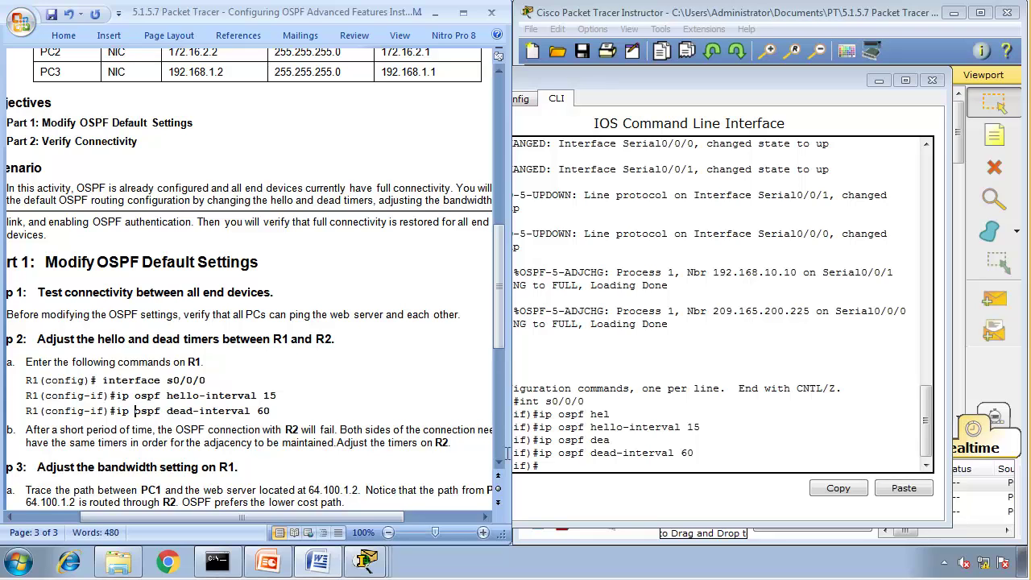
pyautogui.click(665, 444)
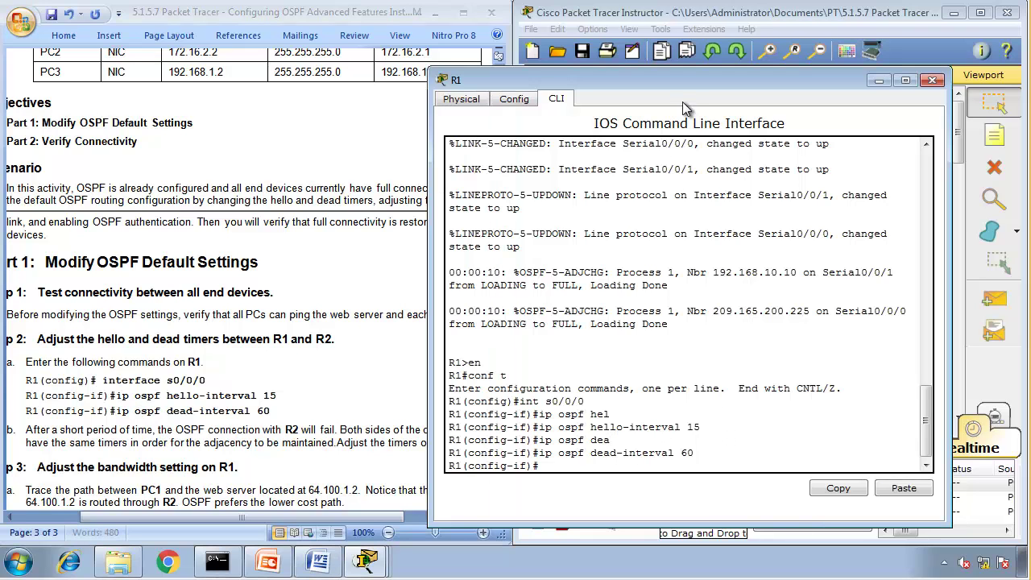
pyautogui.moveTo(680, 82); pyautogui.dragTo(293, 89)
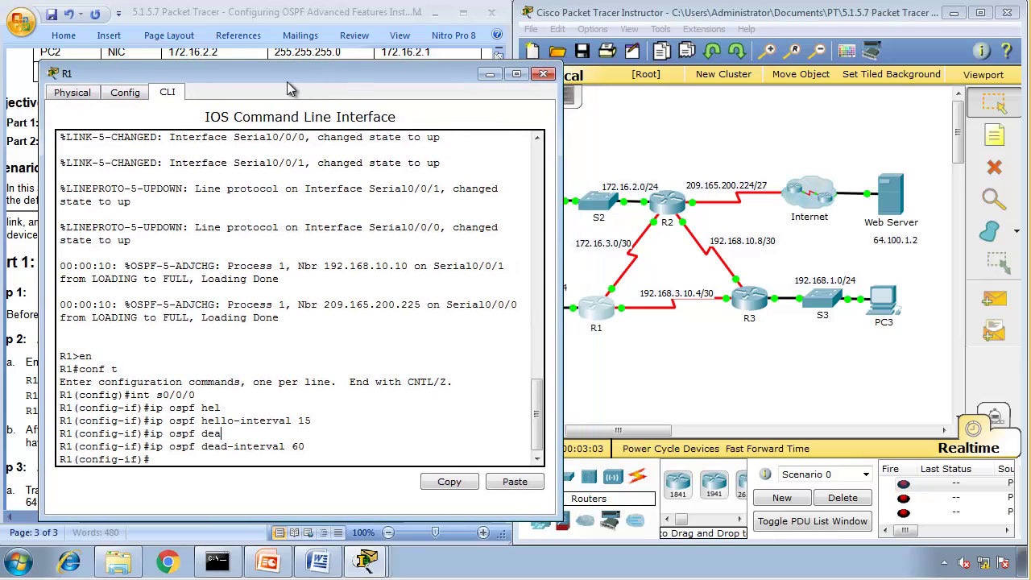
# In R2's privileged CLI, list OSPF neighbours and mark the 192.168.10.5 entry
pyautogui.click(672, 200)
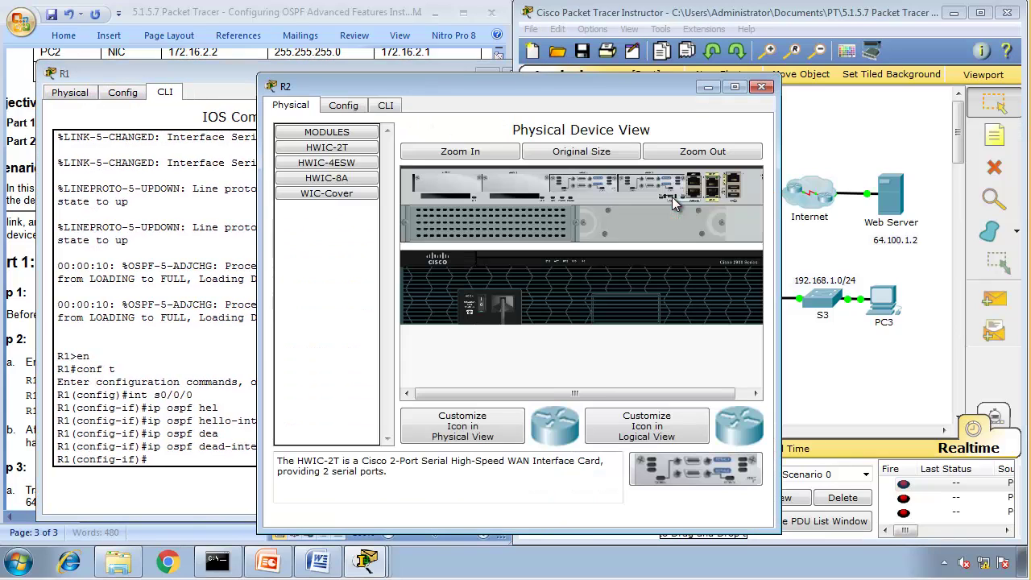
pyautogui.click(387, 106)
pyautogui.press('Return')
pyautogui.write('en')
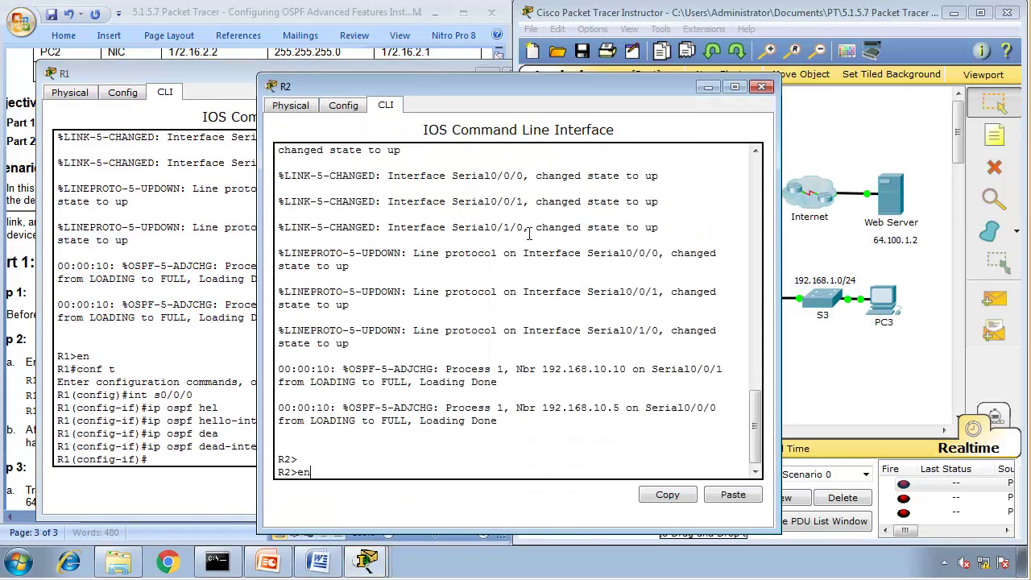
pyautogui.press('Return')
pyautogui.write('show ip ')
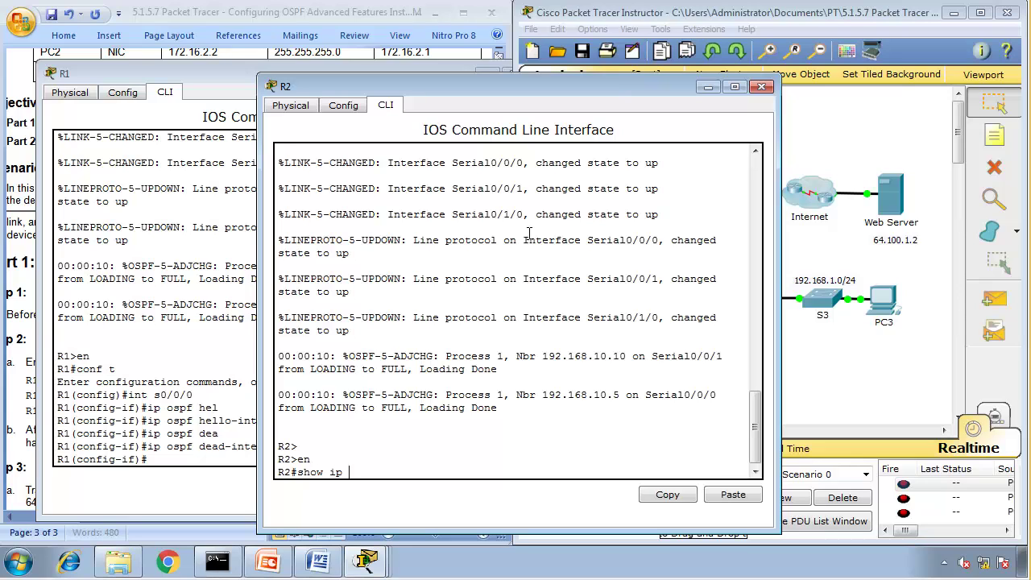
pyautogui.write('ospf ne')
pyautogui.press('Return')
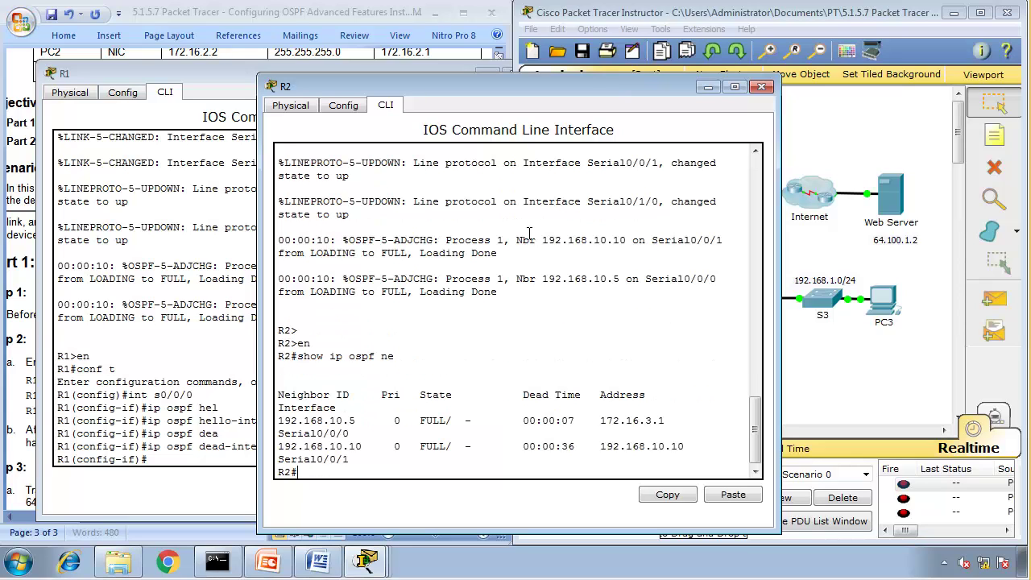
pyautogui.moveTo(576, 425); pyautogui.dragTo(278, 421)
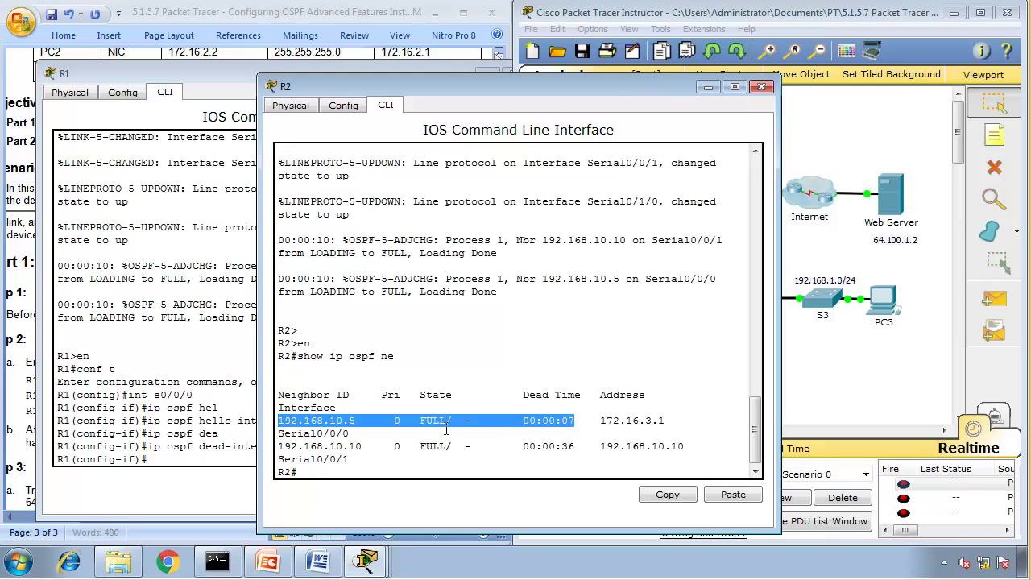
# Re-run the neighbour listing until only 192.168.10.10 remains
pyautogui.press('Up')
pyautogui.press('Return')
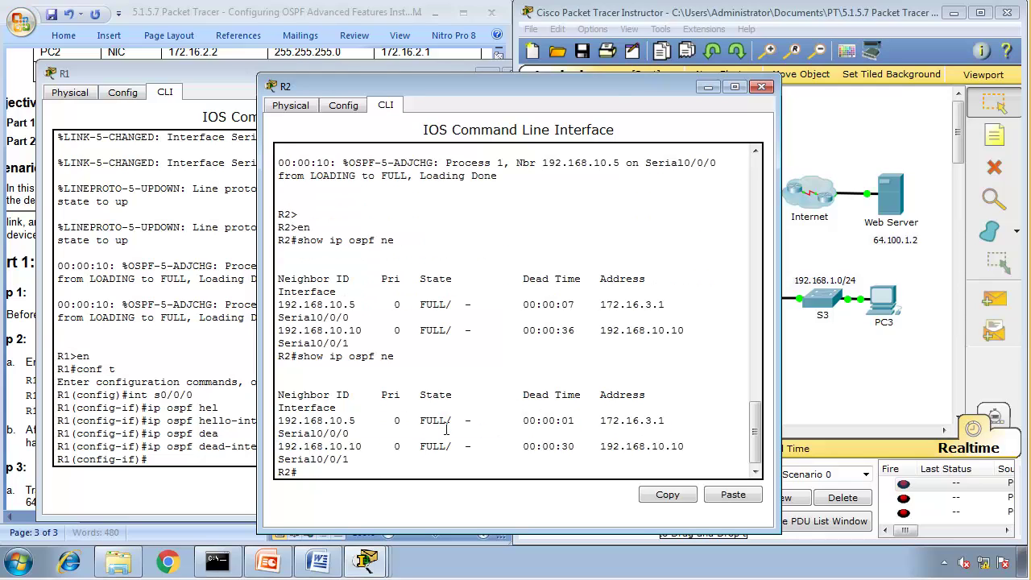
pyautogui.press('Up')
pyautogui.press('Return')
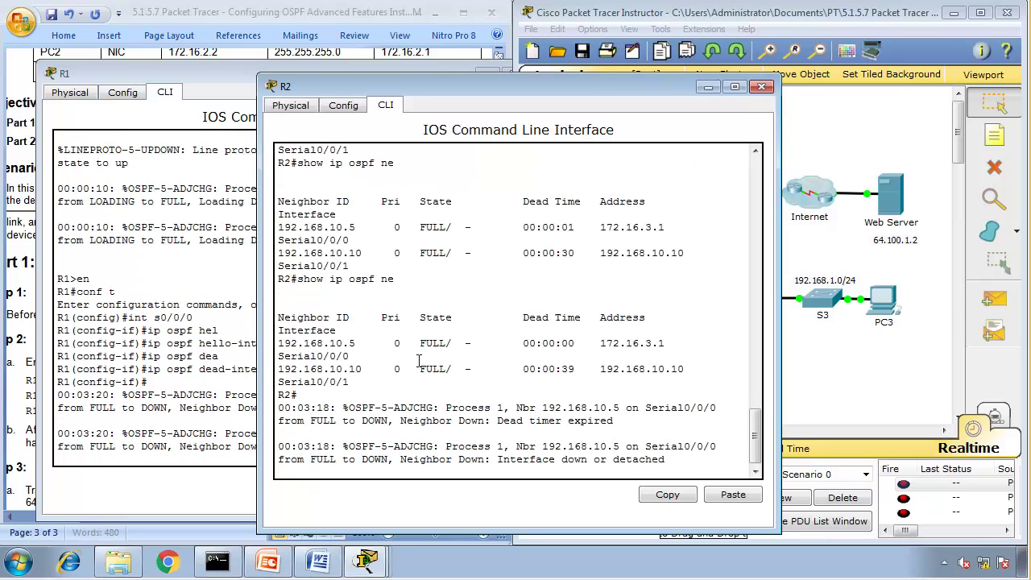
pyautogui.press('Return')
pyautogui.press('Return')
pyautogui.press('Up')
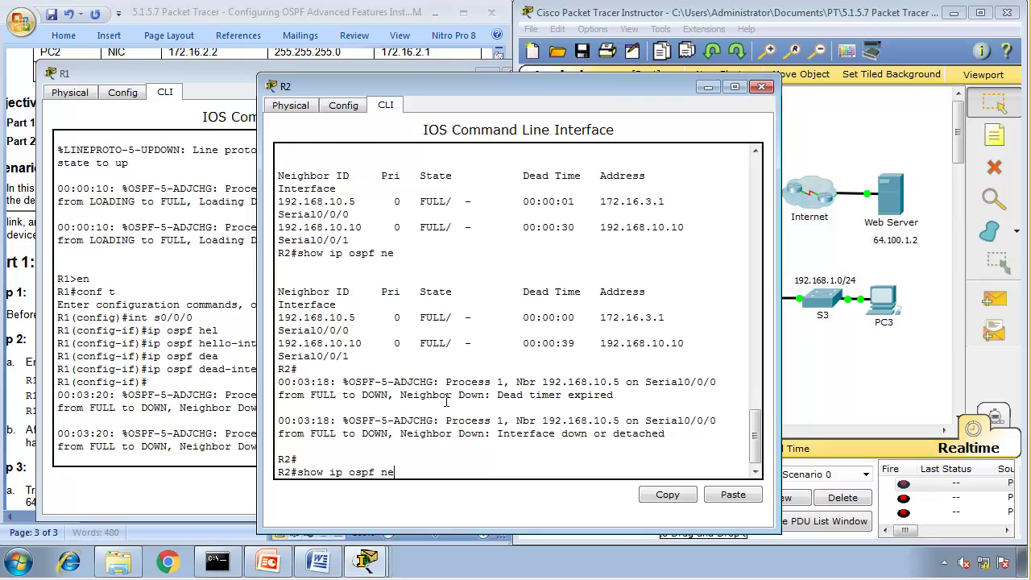
pyautogui.press('Return')
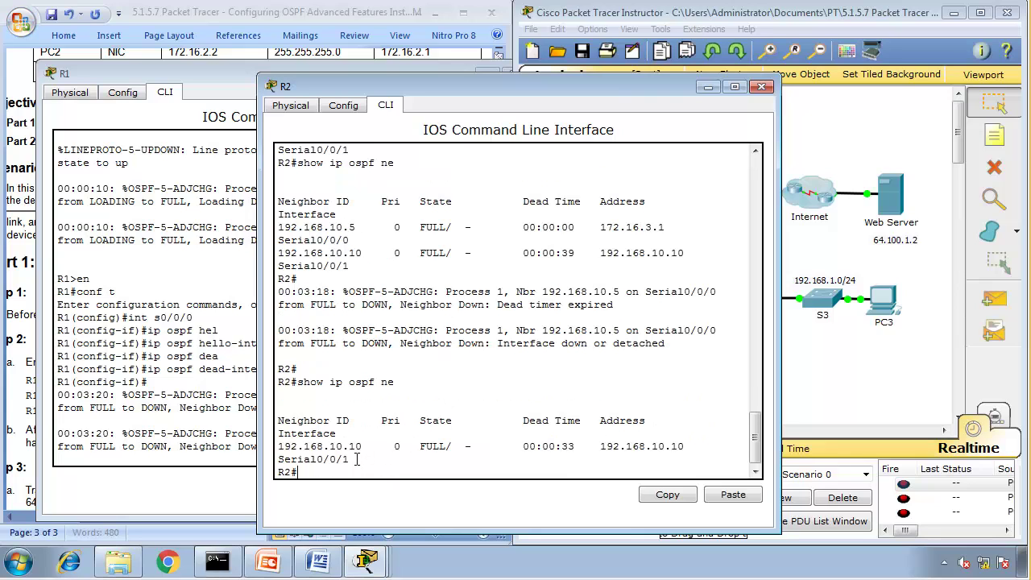
# Bring the topology and R2's console back to the front
pyautogui.click(837, 391)
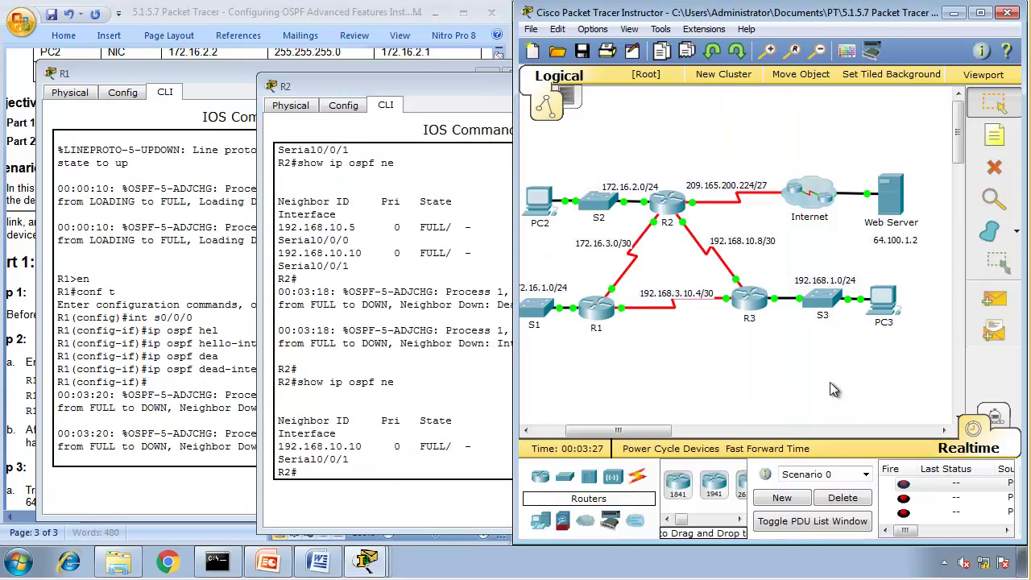
pyautogui.moveTo(753, 301)
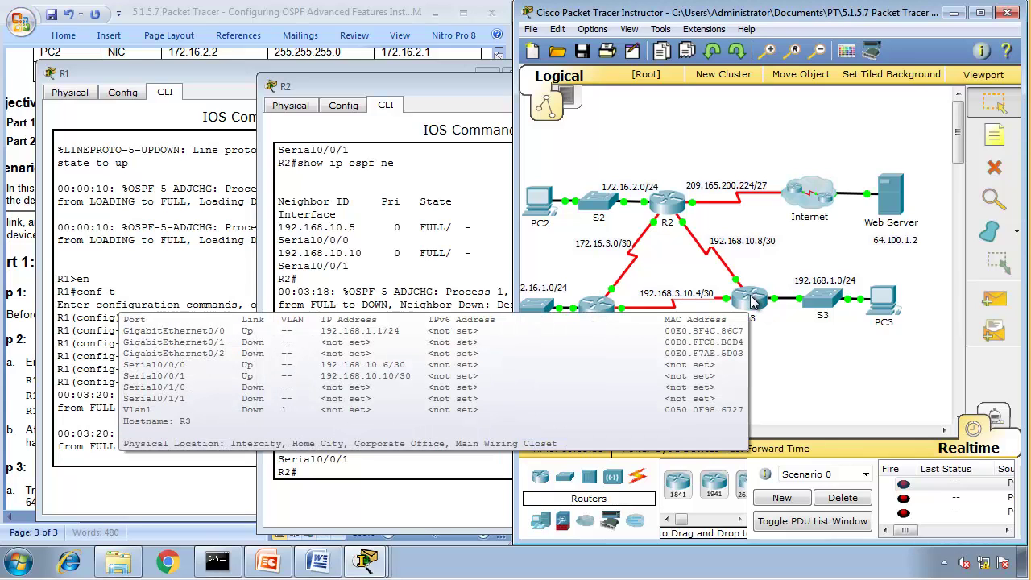
pyautogui.click(407, 367)
# Highlight the notes that R2's link will fail and its timers need adjusting, then reopen R2
pyautogui.click(17, 396)
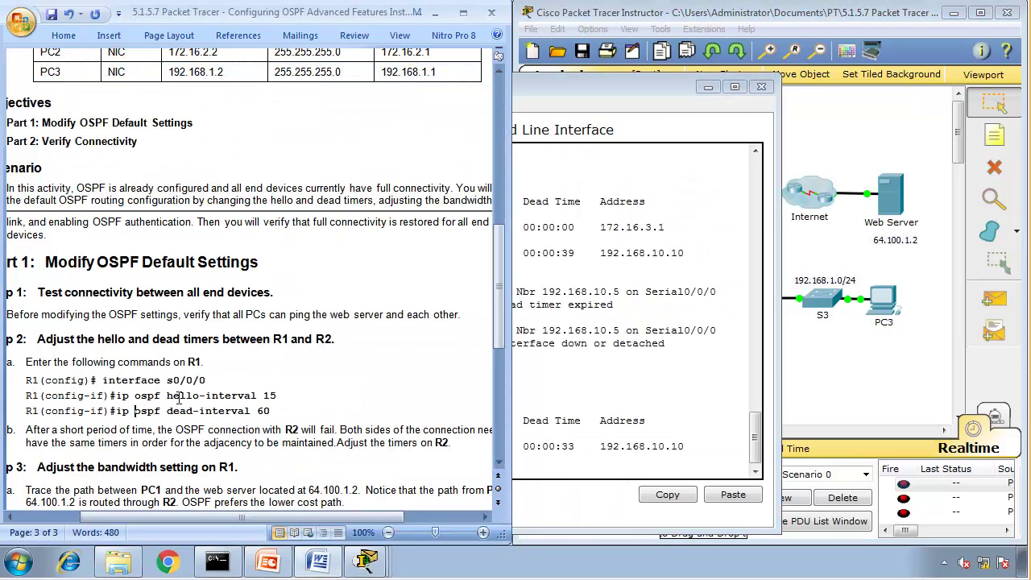
pyautogui.moveTo(35, 431); pyautogui.dragTo(479, 430)
pyautogui.moveTo(348, 519)
pyautogui.mouseDown()
pyautogui.moveTo(392, 524)
pyautogui.moveTo(342, 523)
pyautogui.mouseUp()
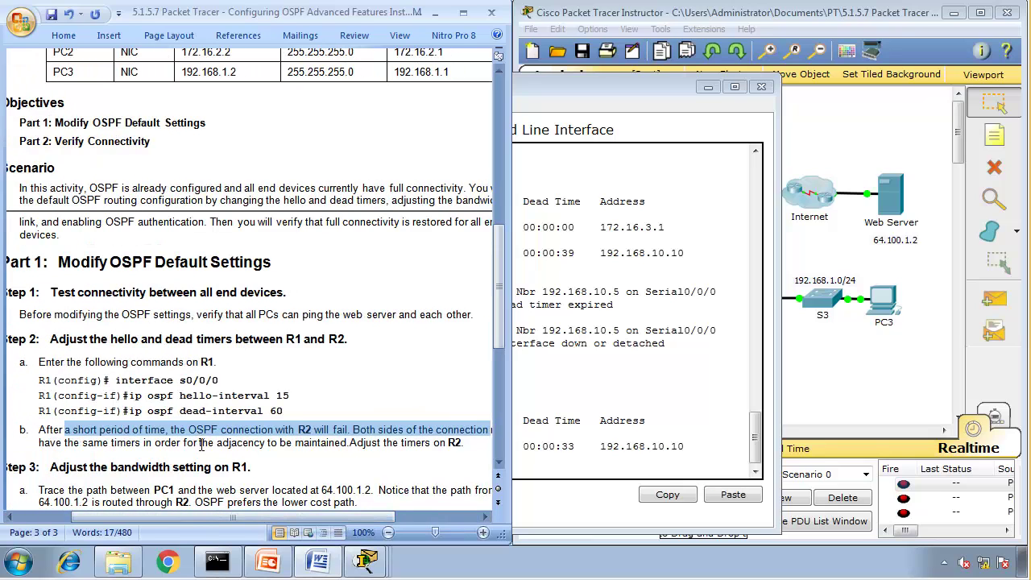
pyautogui.moveTo(199, 442); pyautogui.dragTo(407, 453)
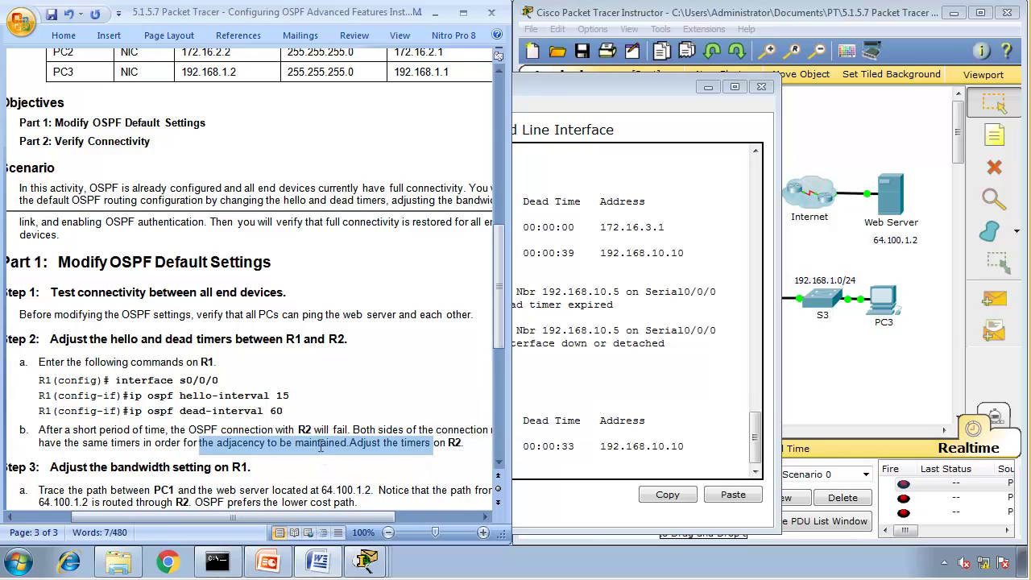
pyautogui.scroll(-1, 319, 447)
pyautogui.click(893, 388)
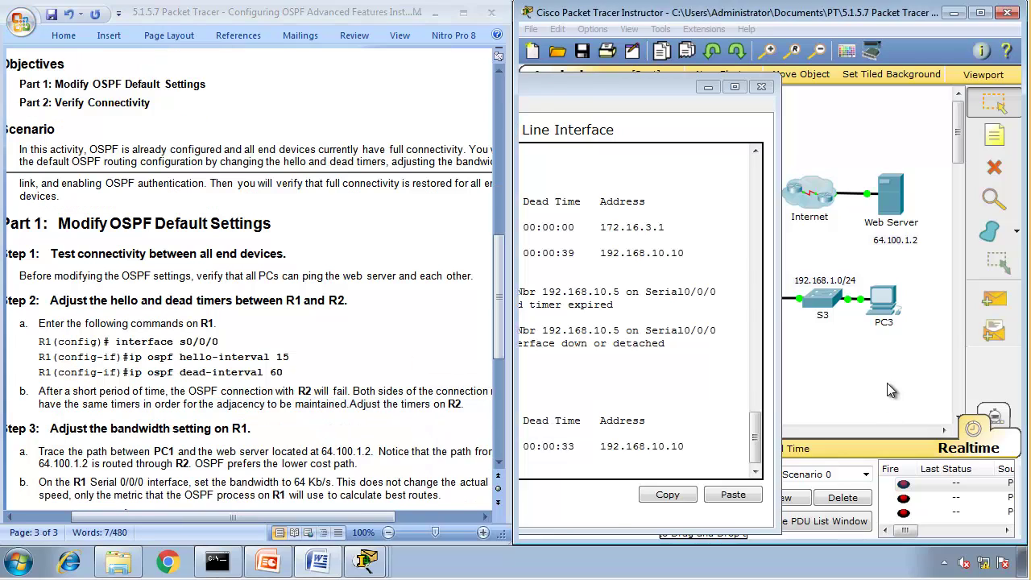
pyautogui.click(668, 211)
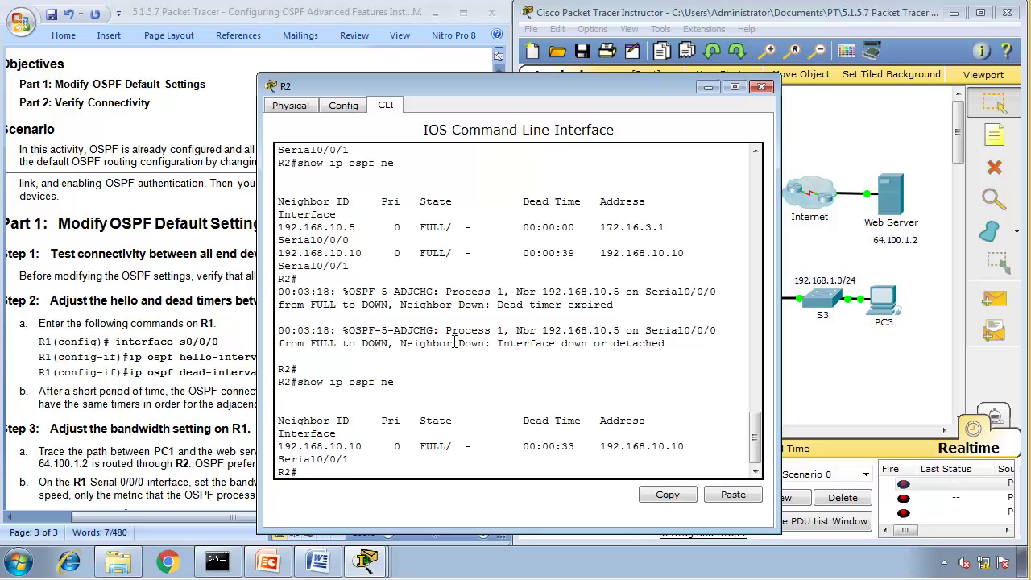
# Enter interface Serial0/0/0 configuration on R2
pyautogui.write('conf t')
pyautogui.press('Return')
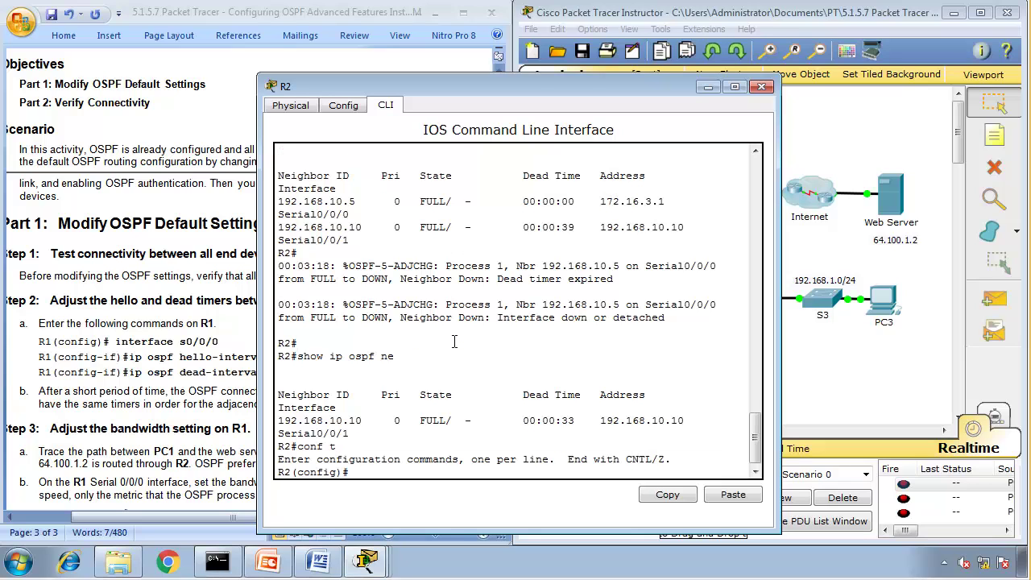
pyautogui.write('int s0/0/0')
pyautogui.press('BackSpace')
pyautogui.press('Return')
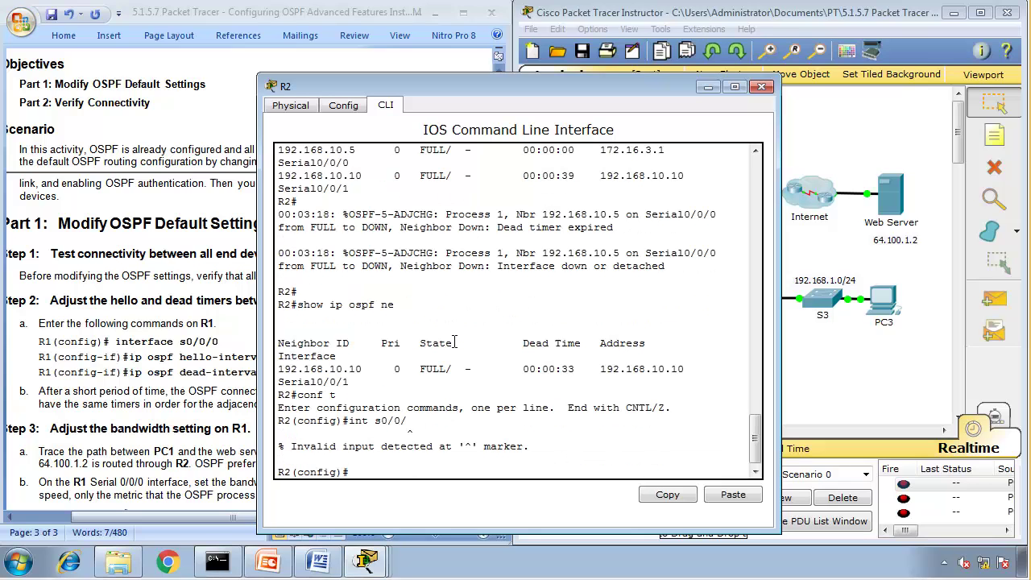
pyautogui.press('Up')
pyautogui.press('Return')
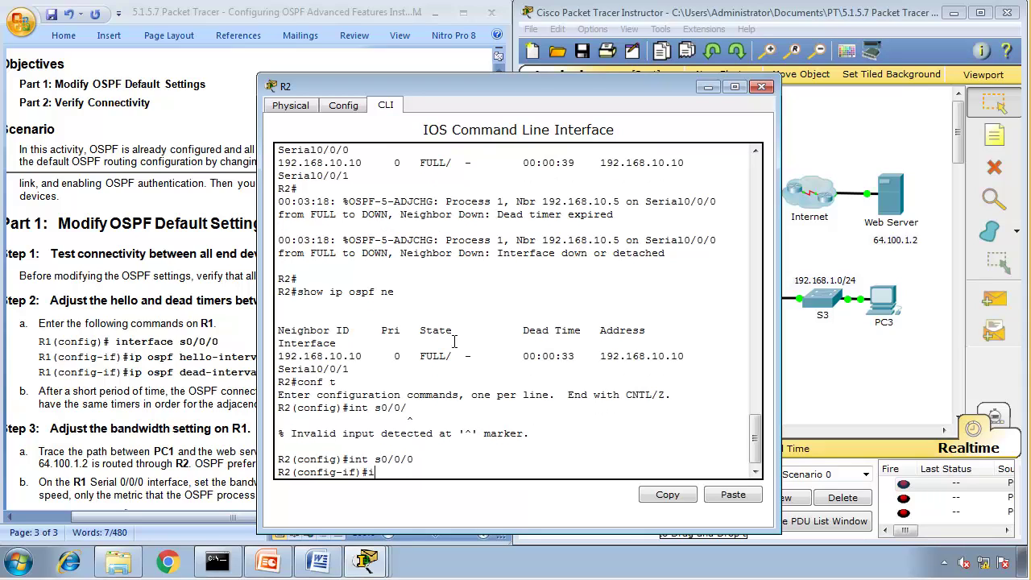
# Set R2 Serial0/0/0 hello interval to 15 and dead interval to 60, correcting the hello typo
pyautogui.write('ip ospf hell')
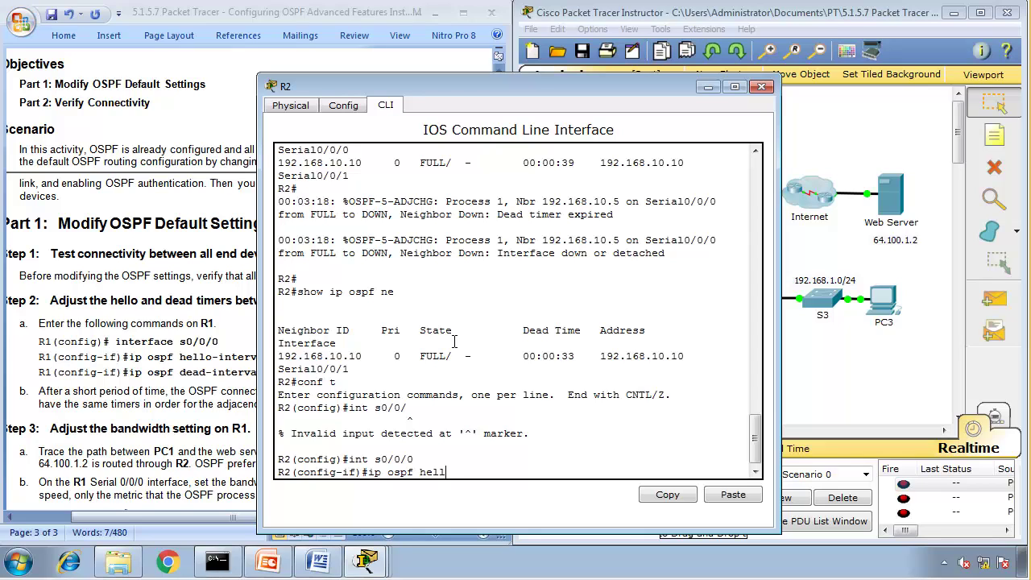
pyautogui.write('o-interface 15')
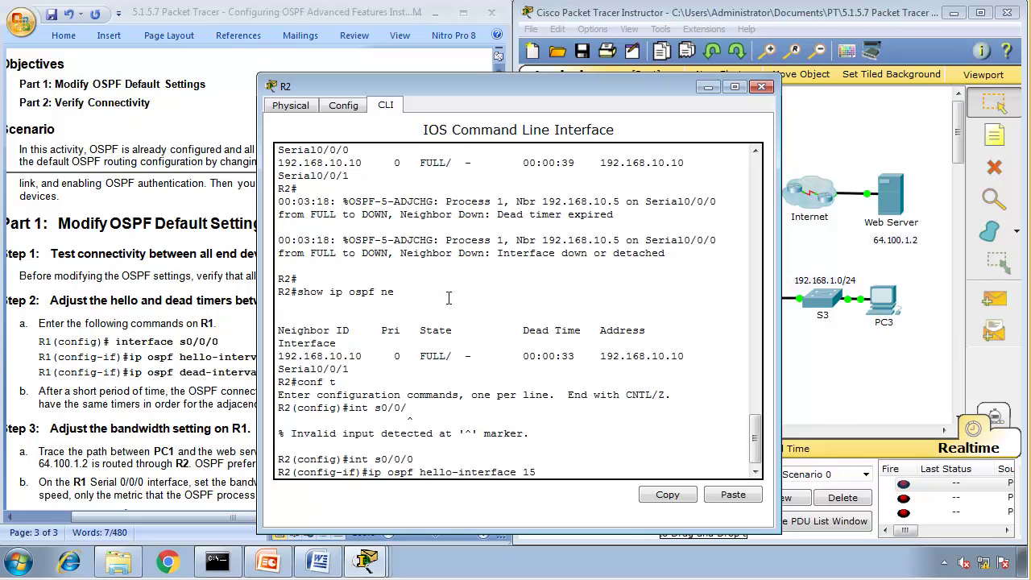
pyautogui.moveTo(453, 89); pyautogui.dragTo(528, 85)
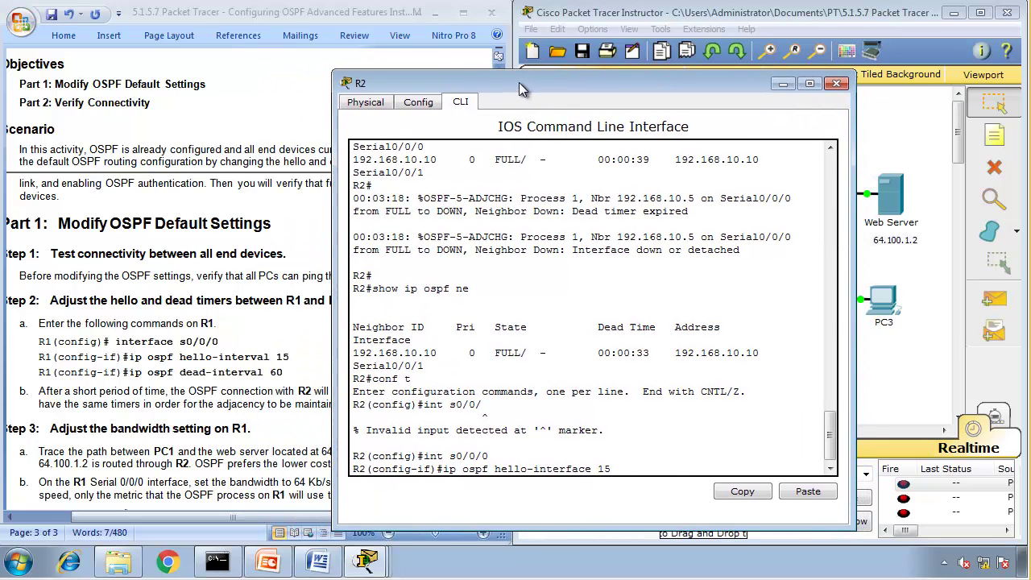
pyautogui.press('Return')
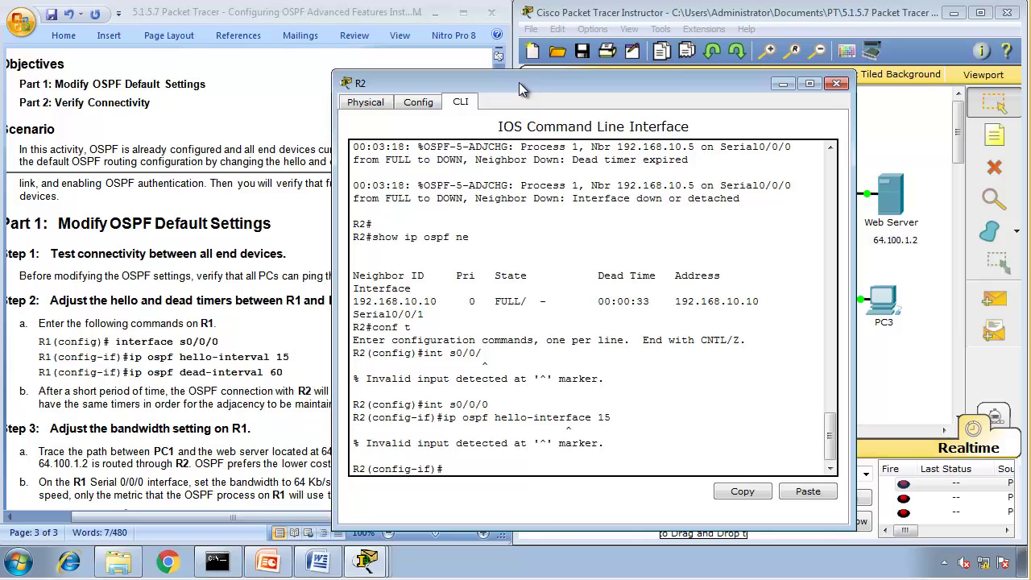
pyautogui.press('Up')
pyautogui.press('BackSpace')
pyautogui.press('BackSpace')
pyautogui.press('BackSpace')
pyautogui.press('BackSpace')
pyautogui.press('BackSpace')
pyautogui.press('BackSpace')
pyautogui.press('BackSpace')
pyautogui.press('BackSpace')
pyautogui.press('Tab')
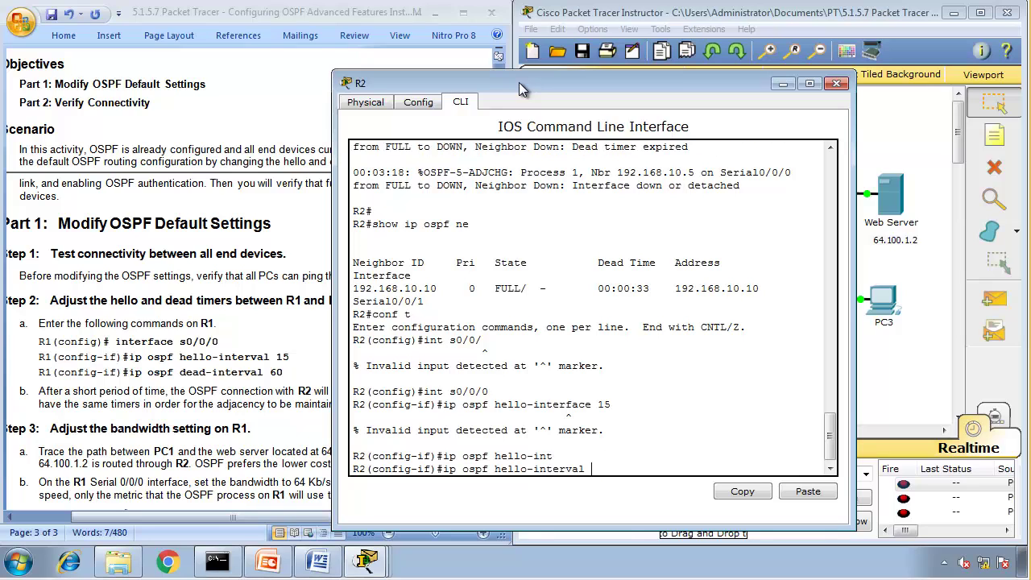
pyautogui.write('15')
pyautogui.press('Return')
pyautogui.write('ig-if)#i')
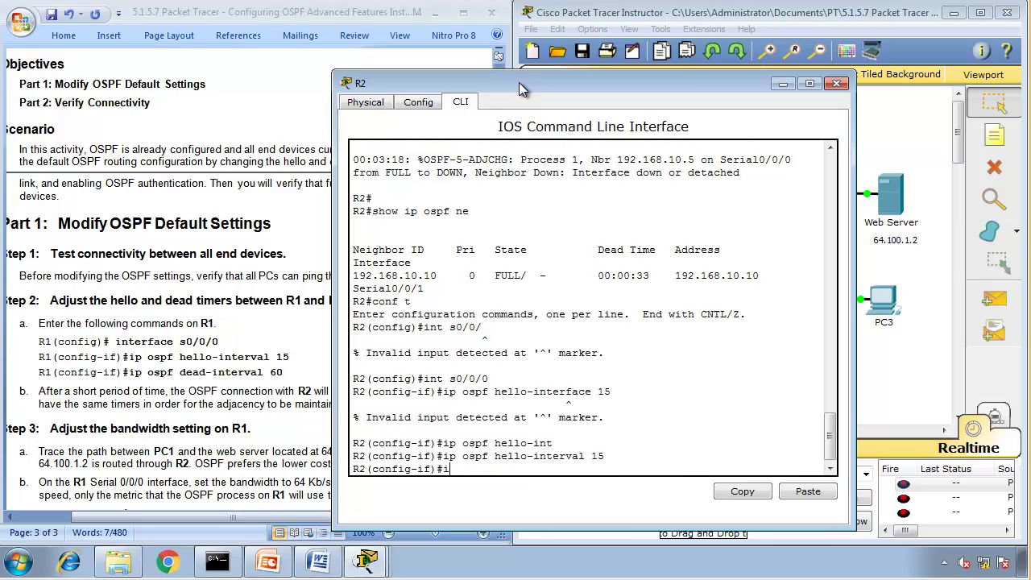
pyautogui.write('p ospf dea')
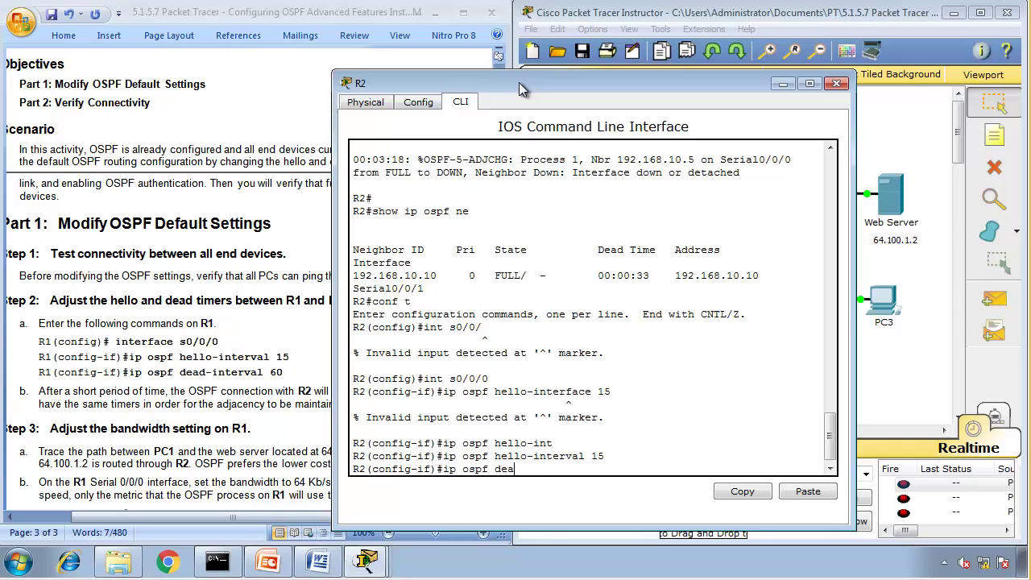
pyautogui.write('d-interval 60')
pyautogui.press('Return')
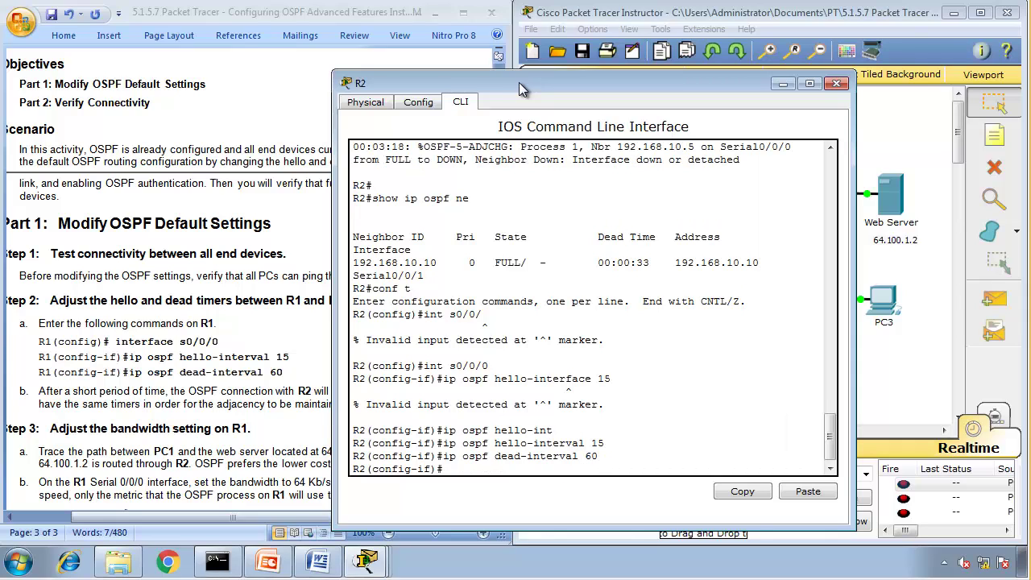
# Exit configuration and confirm the 192.168.10.5 neighbour returns to FULL
pyautogui.write('end')
pyautogui.press('Return')
pyautogui.write('s')
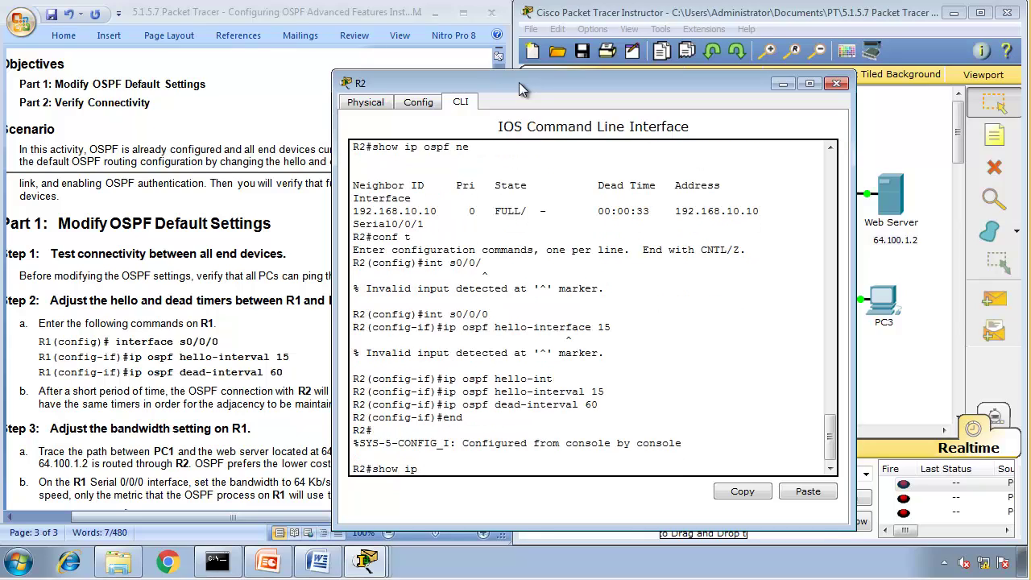
pyautogui.write('how ip ospf ne')
pyautogui.press('Return')
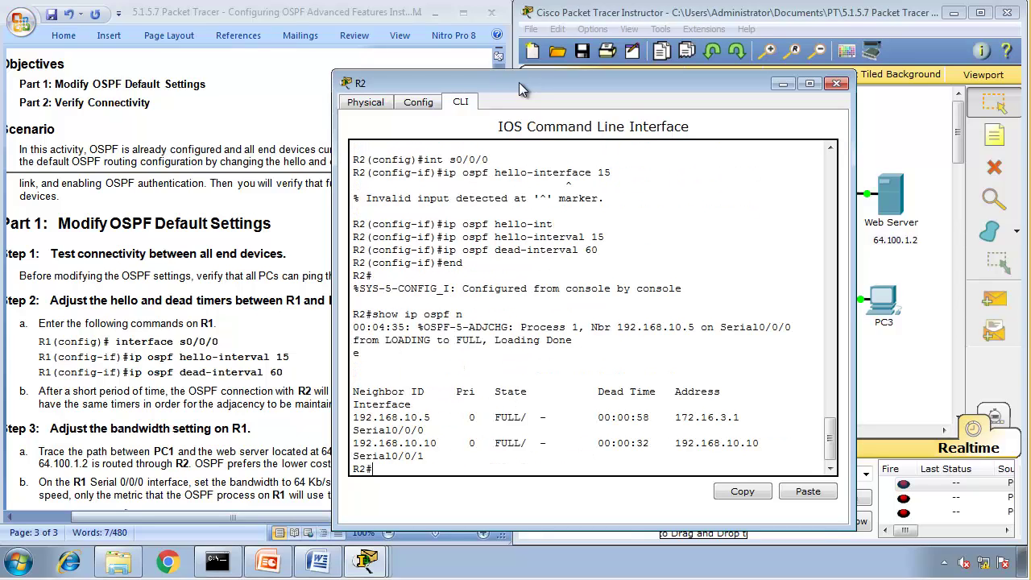
pyautogui.moveTo(574, 340); pyautogui.dragTo(337, 329)
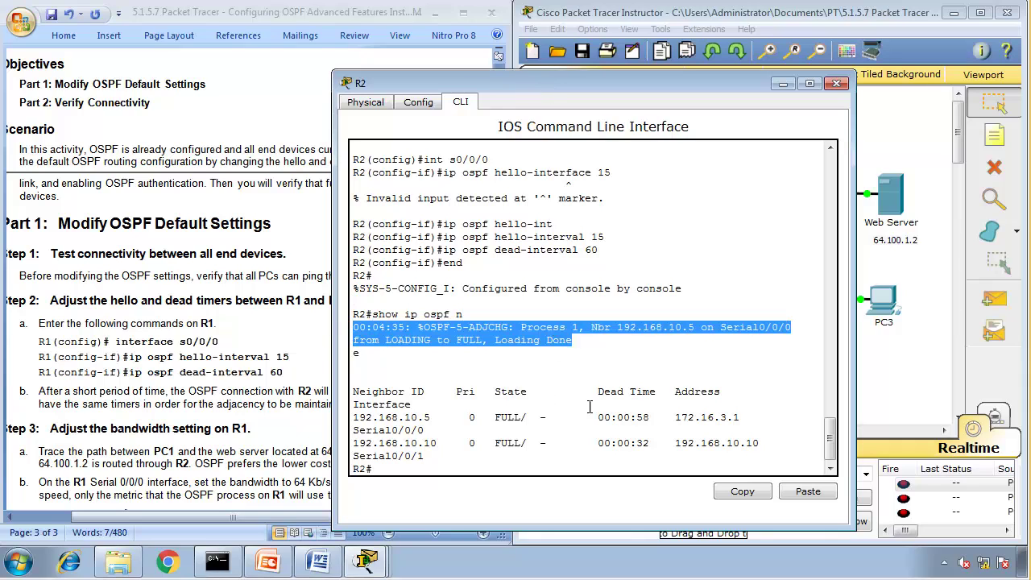
# Scroll the Word handout to Step 3 on R1 bandwidth, highlight its lines, then return to the topology
pyautogui.click(264, 438)
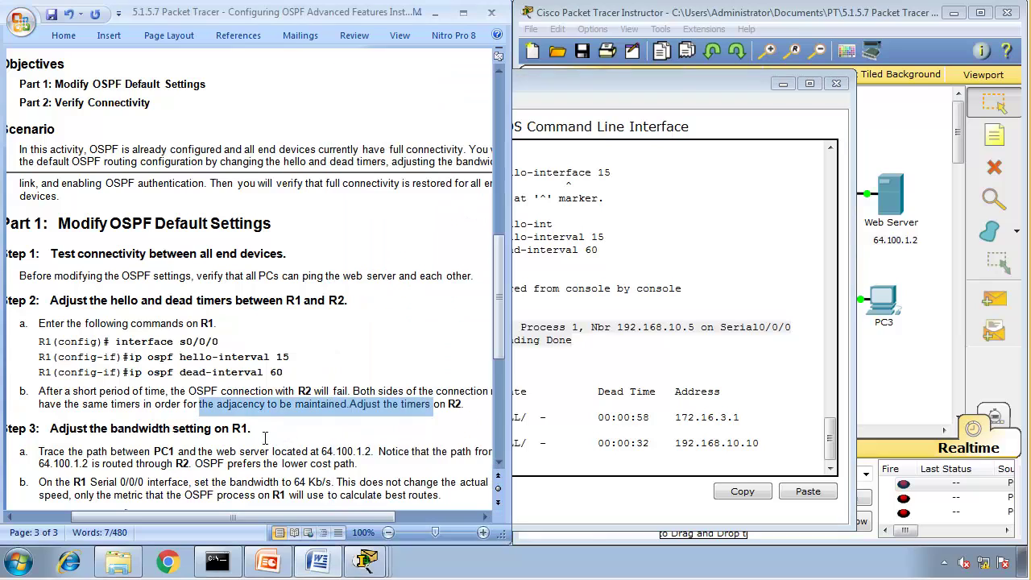
pyautogui.scroll(-3, 40, 453)
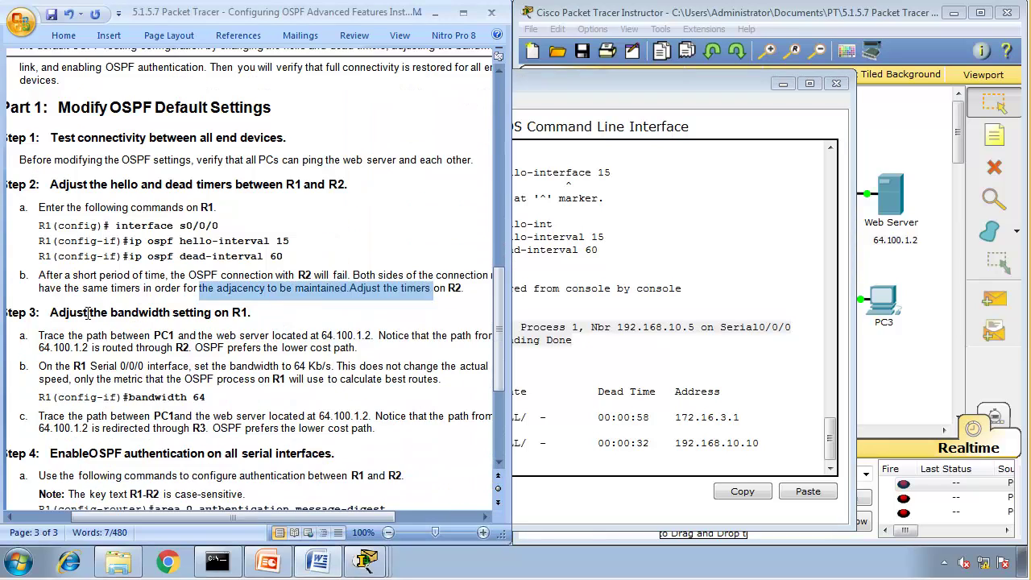
pyautogui.moveTo(51, 313); pyautogui.dragTo(250, 315)
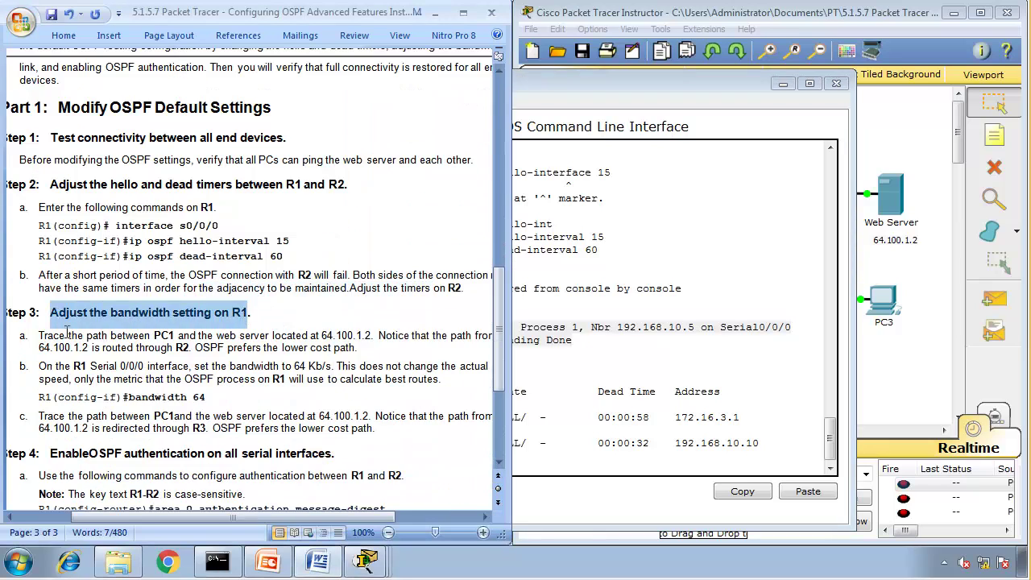
pyautogui.moveTo(48, 337); pyautogui.dragTo(387, 335)
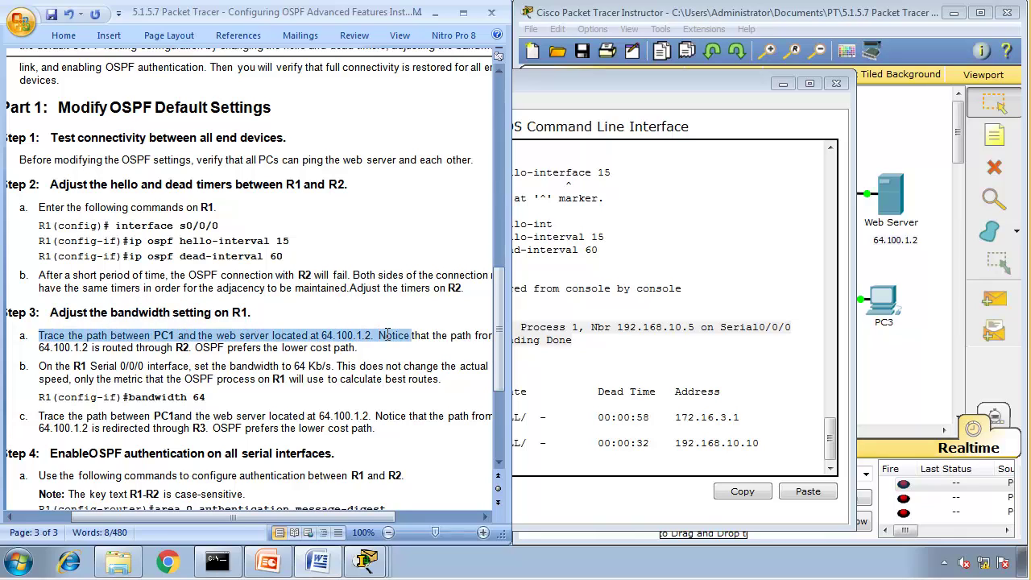
pyautogui.moveTo(296, 514); pyautogui.dragTo(318, 515)
pyautogui.moveTo(103, 350); pyautogui.dragTo(320, 355)
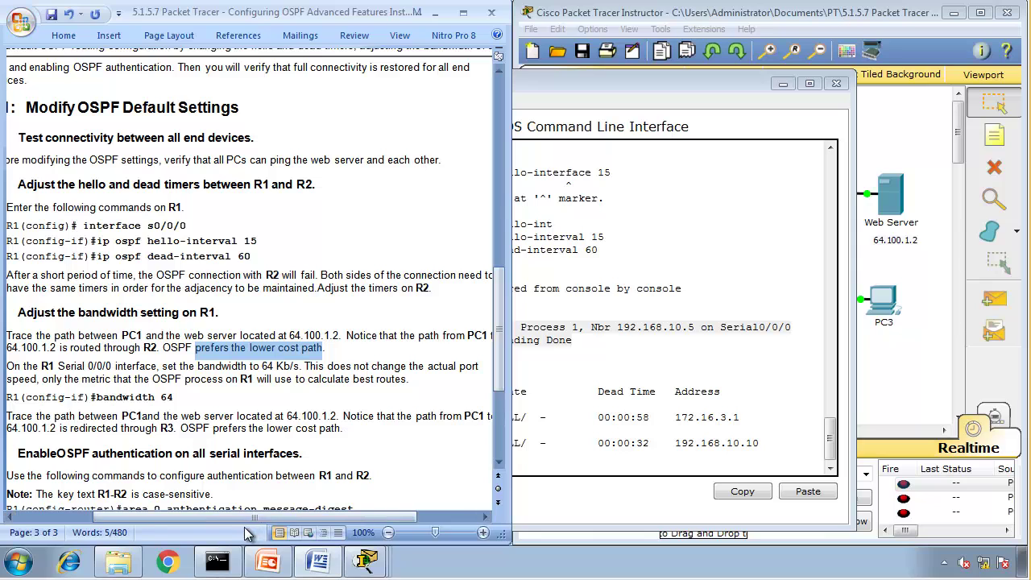
pyautogui.moveTo(236, 518); pyautogui.dragTo(227, 517)
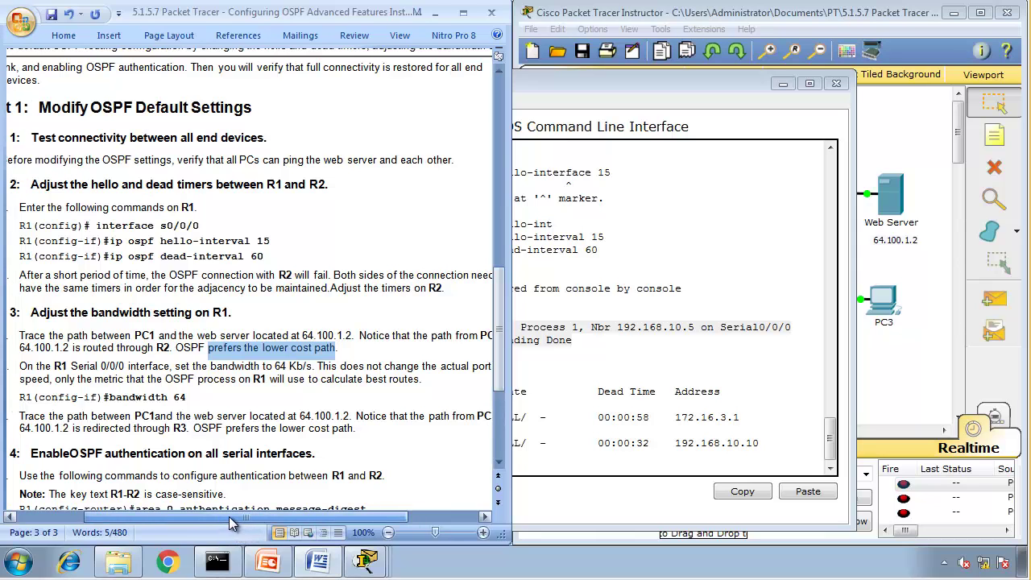
pyautogui.click(883, 390)
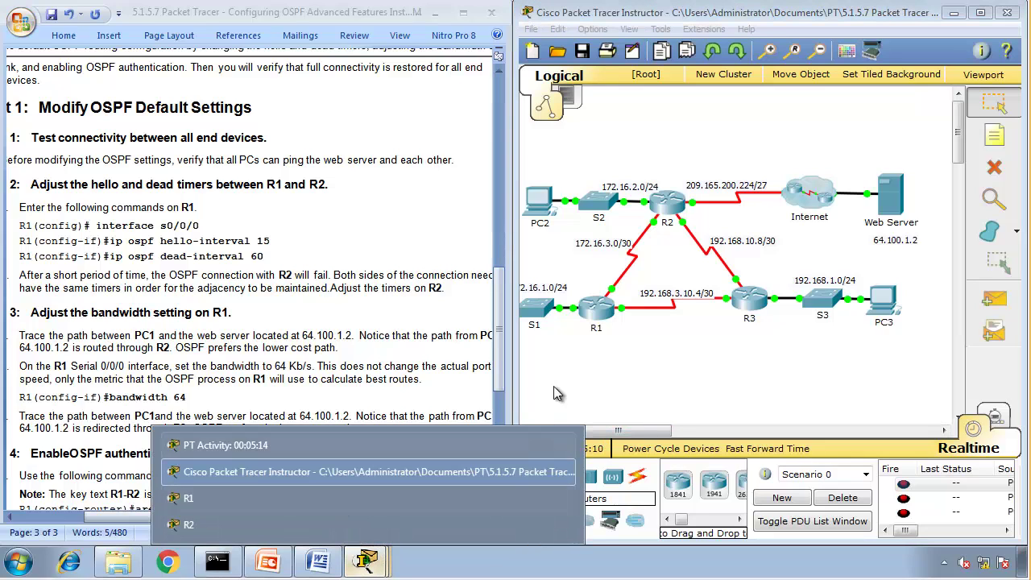
# Run tracert 64.100.1.2 from PC1's command prompt and mark the first hop 172.16.1.1
pyautogui.click(556, 431)
pyautogui.click(586, 308)
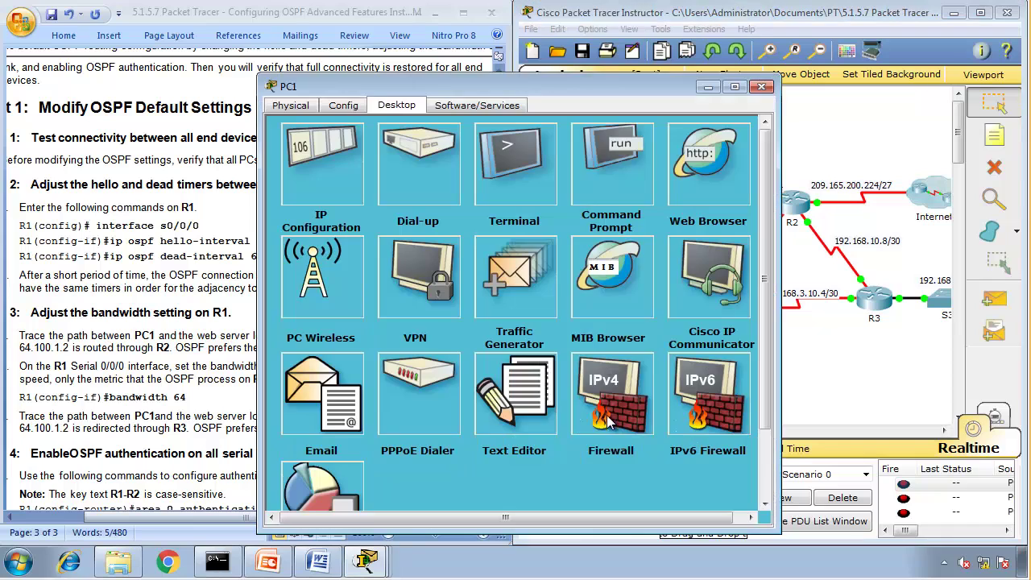
pyautogui.click(841, 413)
pyautogui.click(678, 431)
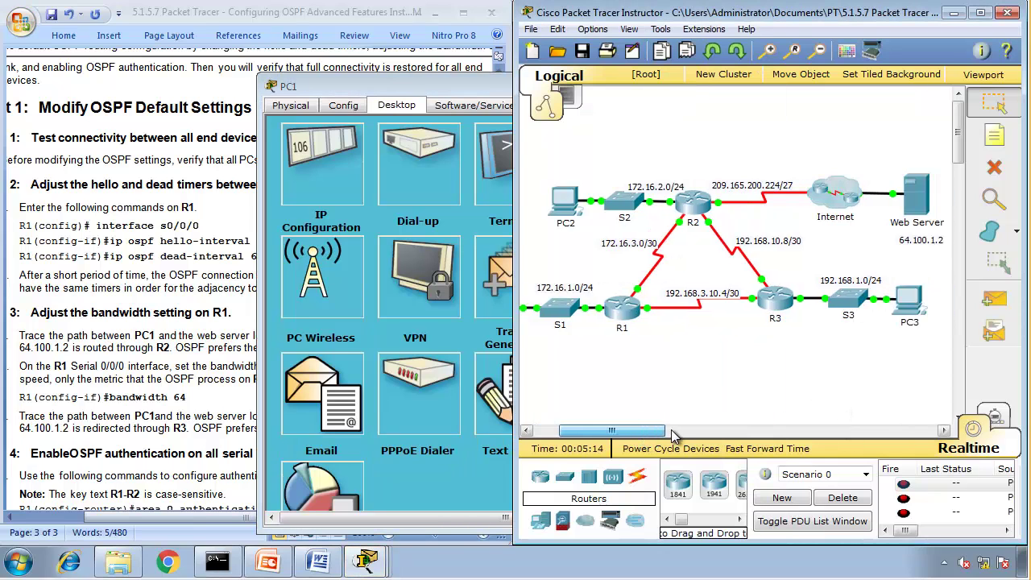
pyautogui.moveTo(679, 434); pyautogui.dragTo(663, 433)
pyautogui.moveTo(435, 87); pyautogui.dragTo(269, 79)
pyautogui.click(441, 148)
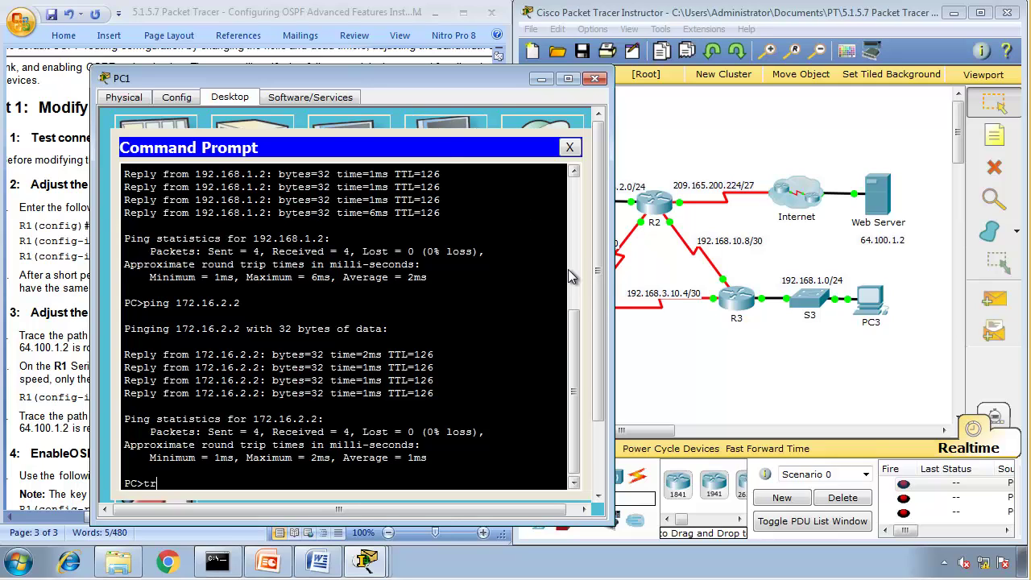
pyautogui.write('tracert 64.100.1.2')
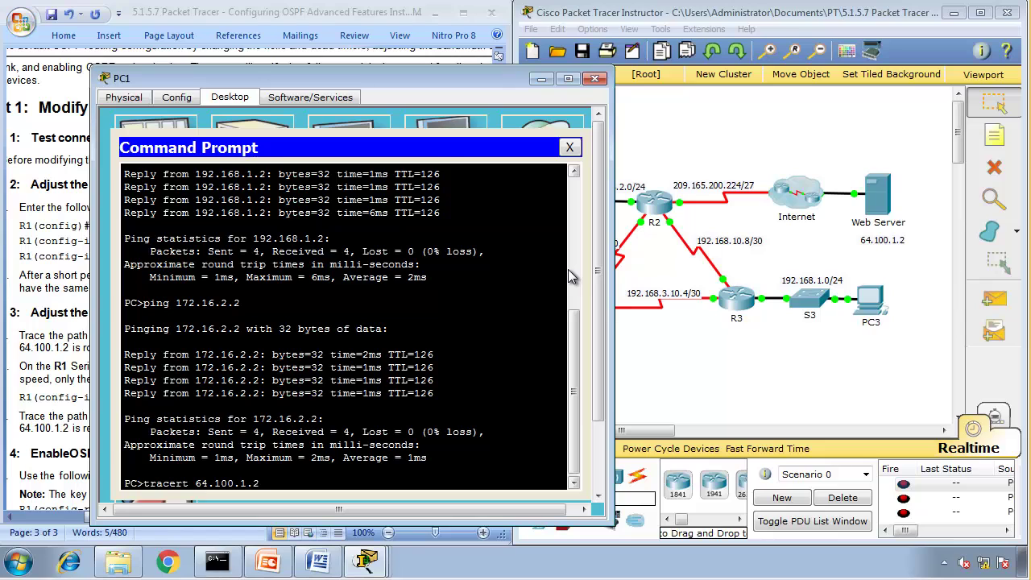
pyautogui.press('Return')
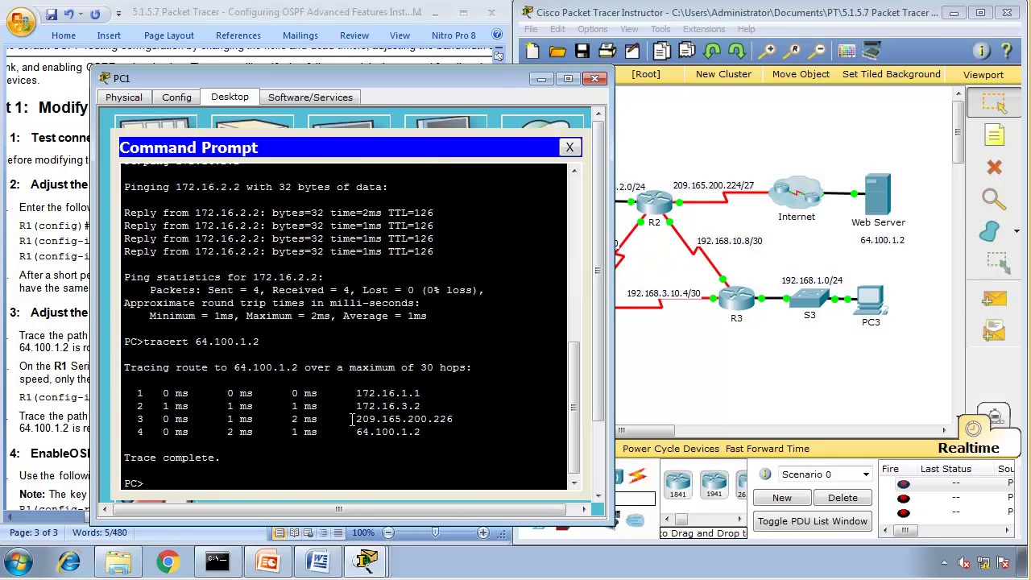
pyautogui.moveTo(357, 393); pyautogui.dragTo(426, 393)
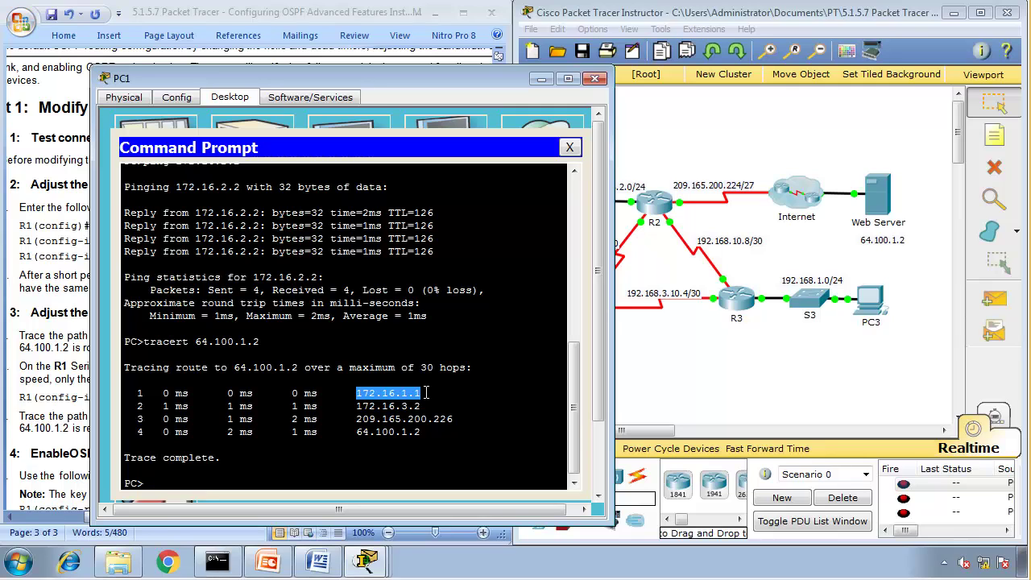
# Run ipconfig on PC1 and mark its default gateway 172.16.1.1
pyautogui.write('ipconfig')
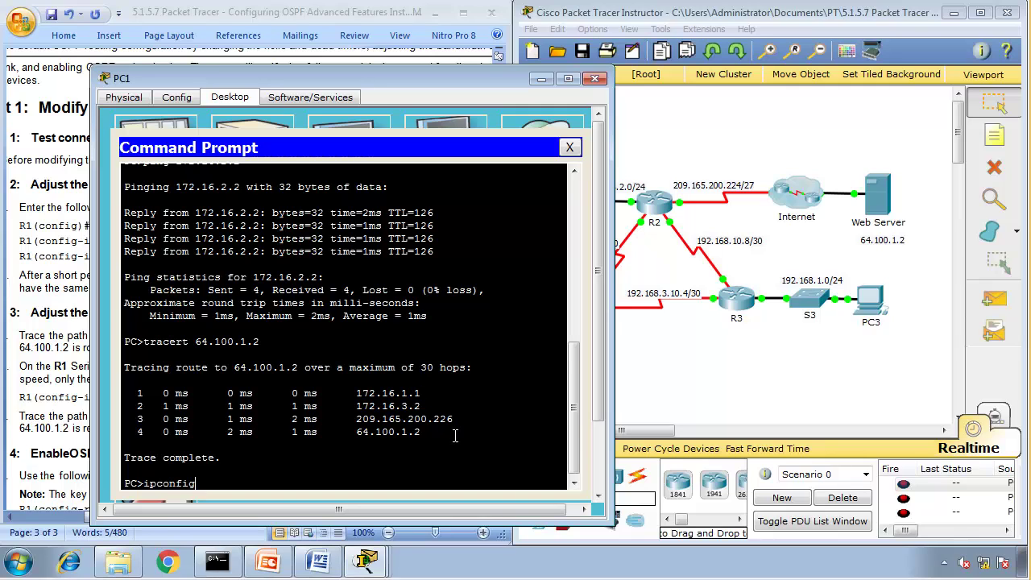
pyautogui.press('Return')
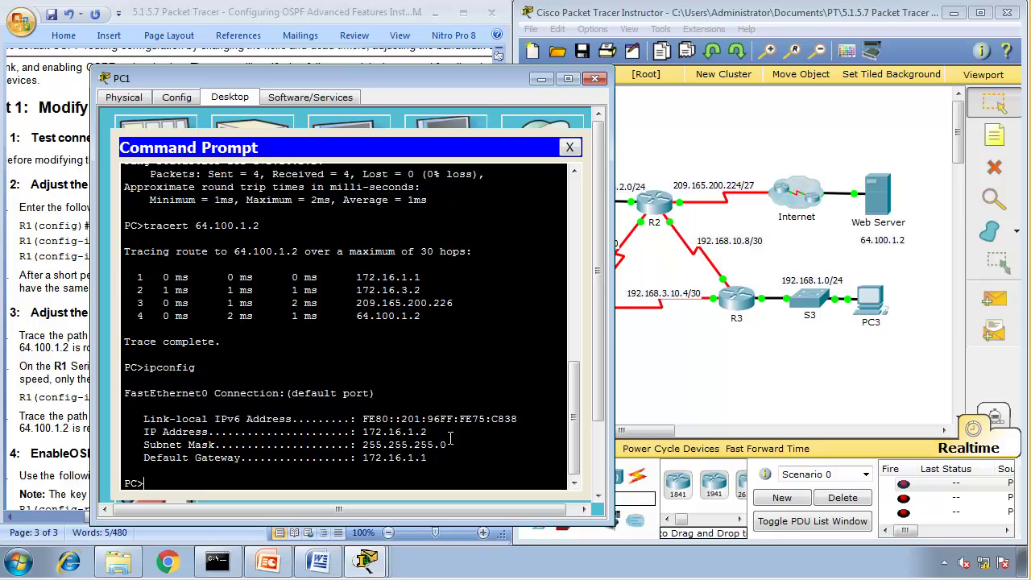
pyautogui.moveTo(431, 458); pyautogui.dragTo(363, 445)
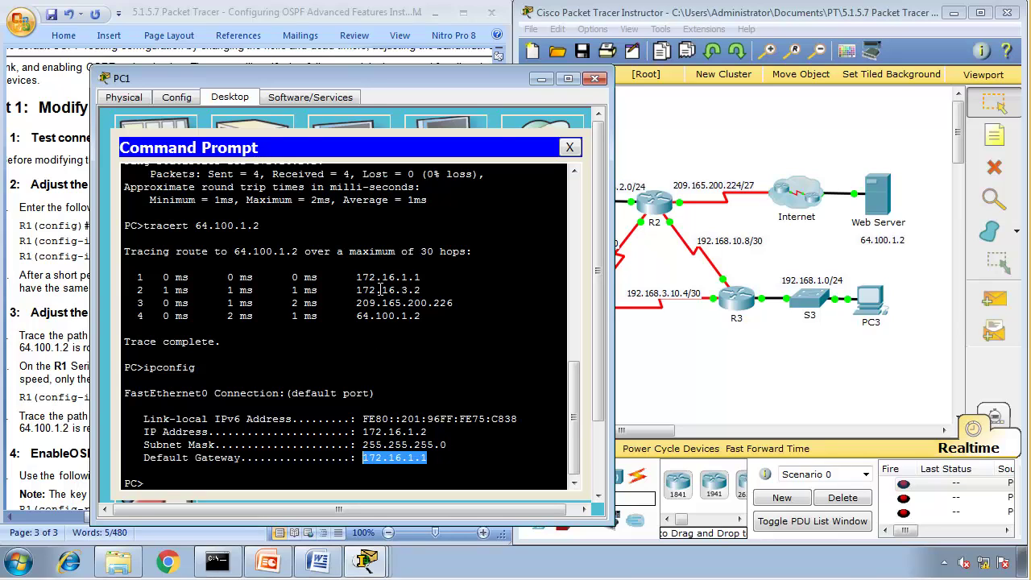
pyautogui.moveTo(441, 78); pyautogui.dragTo(392, 79)
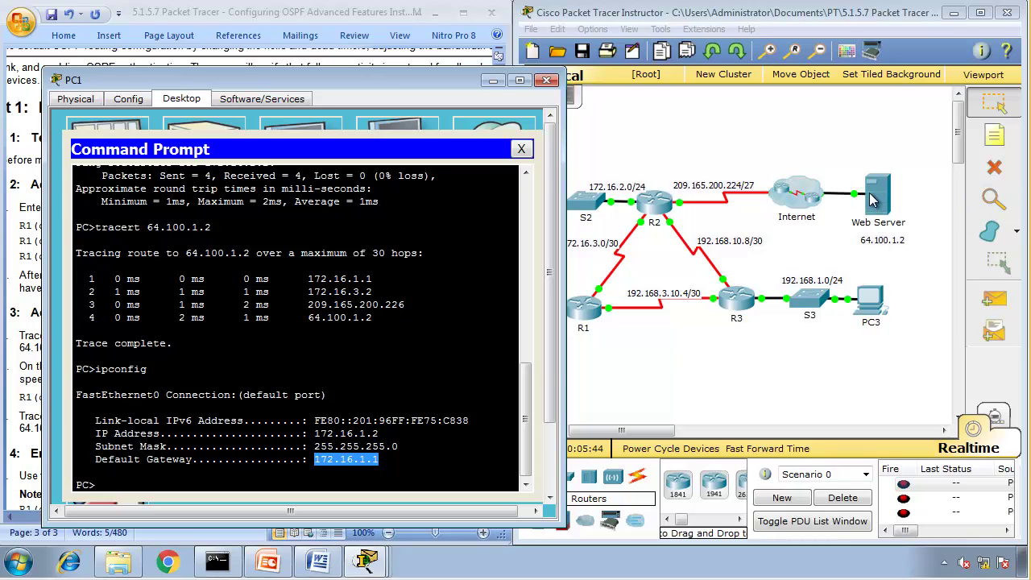
# Bring the Word handout forward and highlight step 3b: R1 Serial0/0/0 bandwidth 64 Kb/s
pyautogui.click(596, 379)
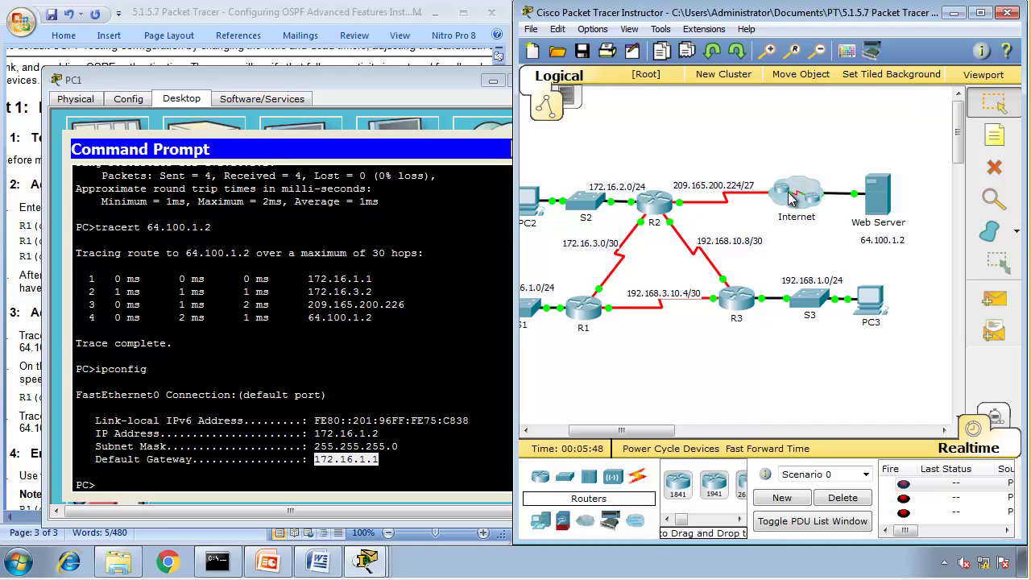
pyautogui.click(39, 395)
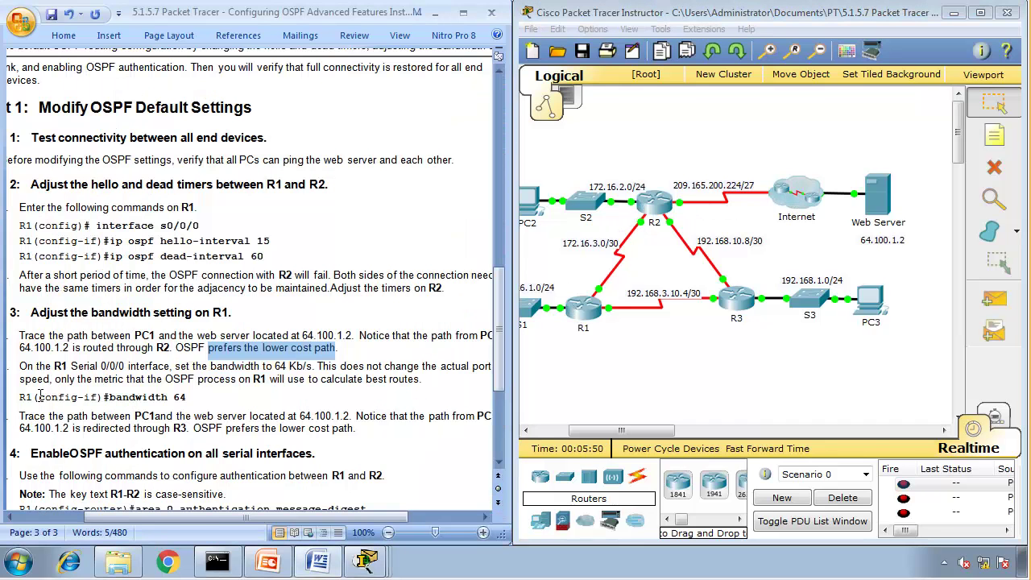
pyautogui.moveTo(36, 369); pyautogui.dragTo(319, 367)
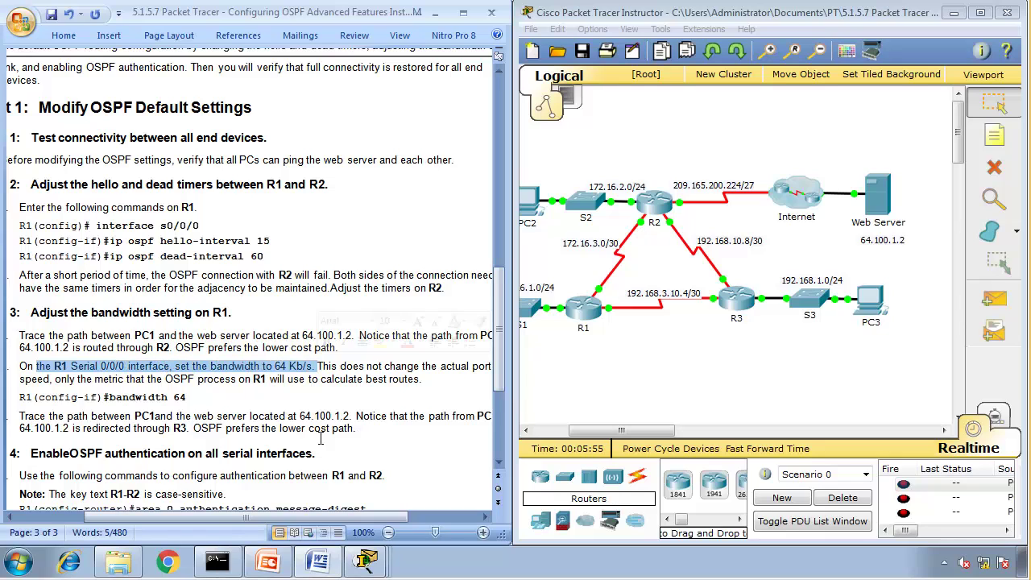
pyautogui.moveTo(310, 520); pyautogui.dragTo(309, 522)
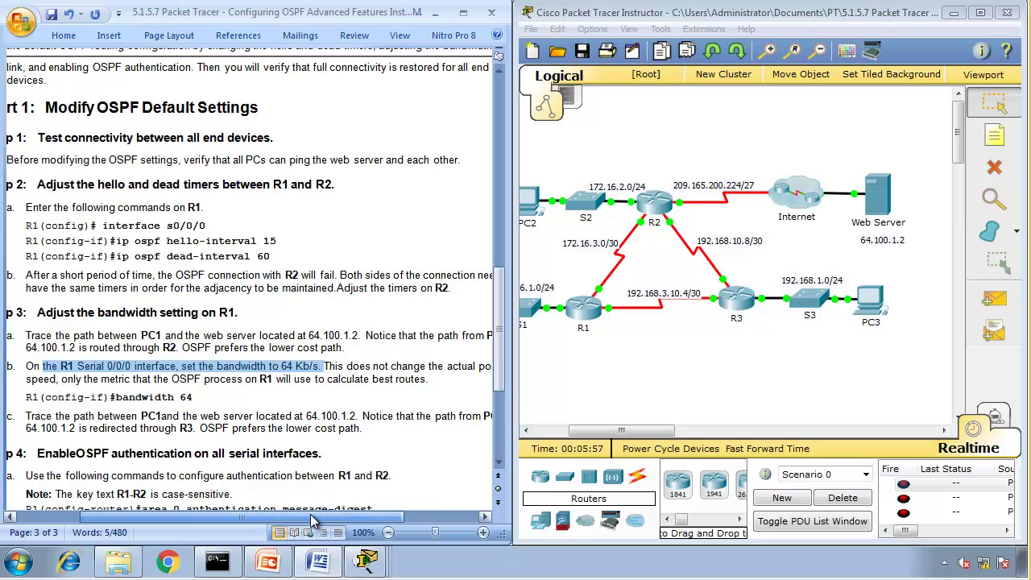
pyautogui.moveTo(135, 380); pyautogui.dragTo(348, 378)
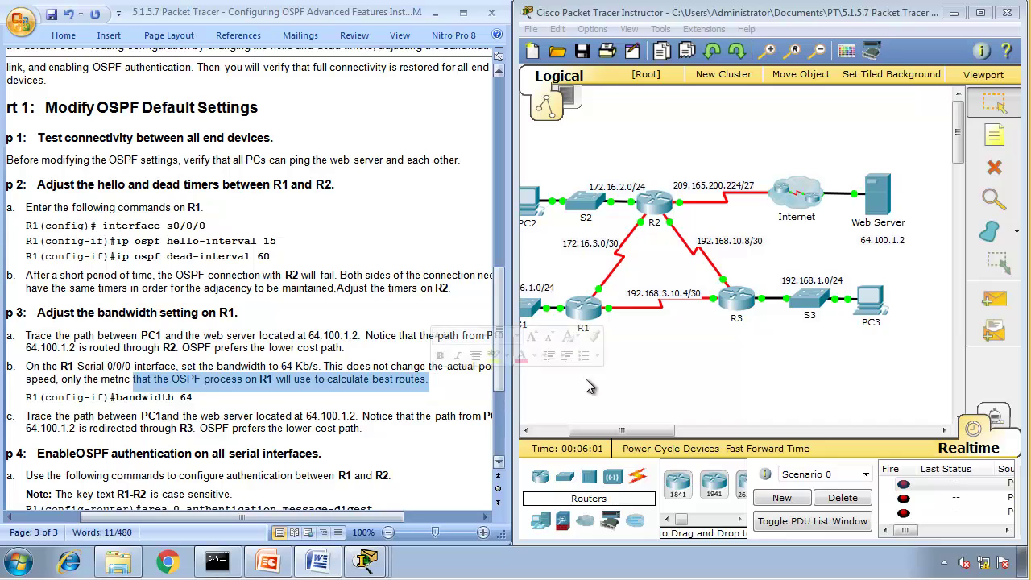
# On R1, exit configuration mode and run show ip ospf interface brief
pyautogui.click(593, 311)
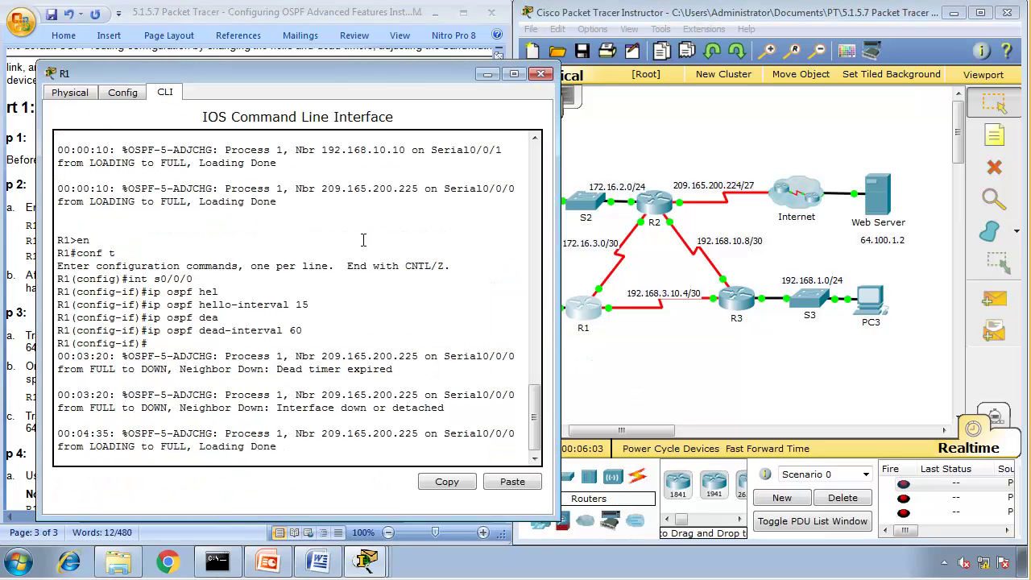
pyautogui.press('Return')
pyautogui.press('Return')
pyautogui.write('end')
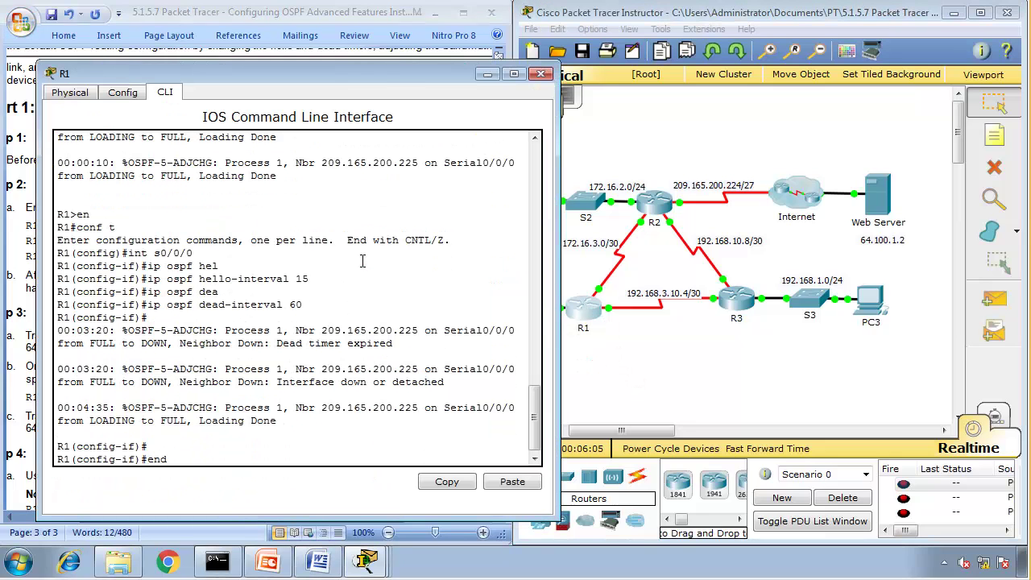
pyautogui.press('Return')
pyautogui.write('show ip o')
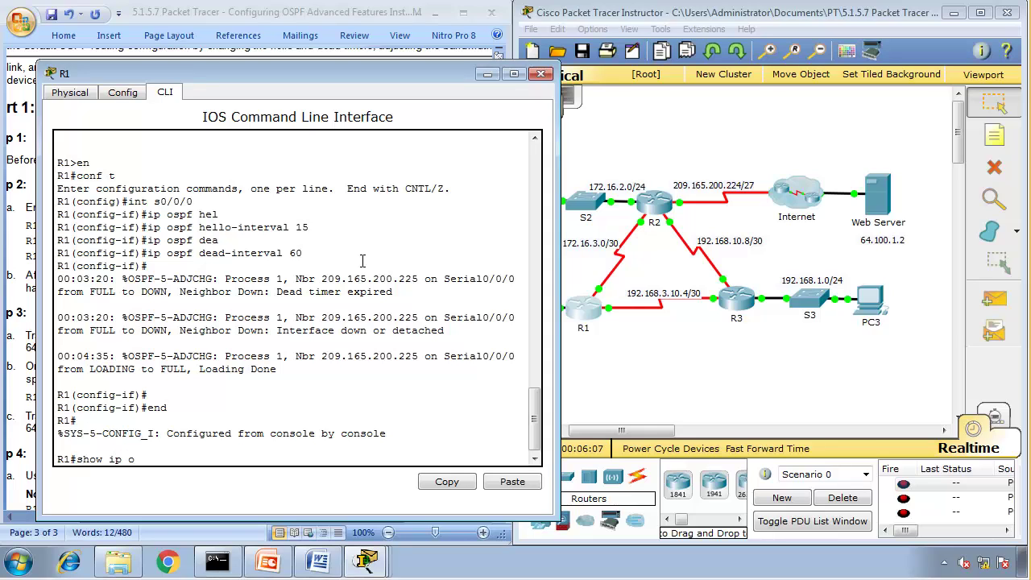
pyautogui.write('spf in brief')
pyautogui.press('Return')
# Run the full show ip ospf interface listing on R1 and page through it
pyautogui.write('sho')
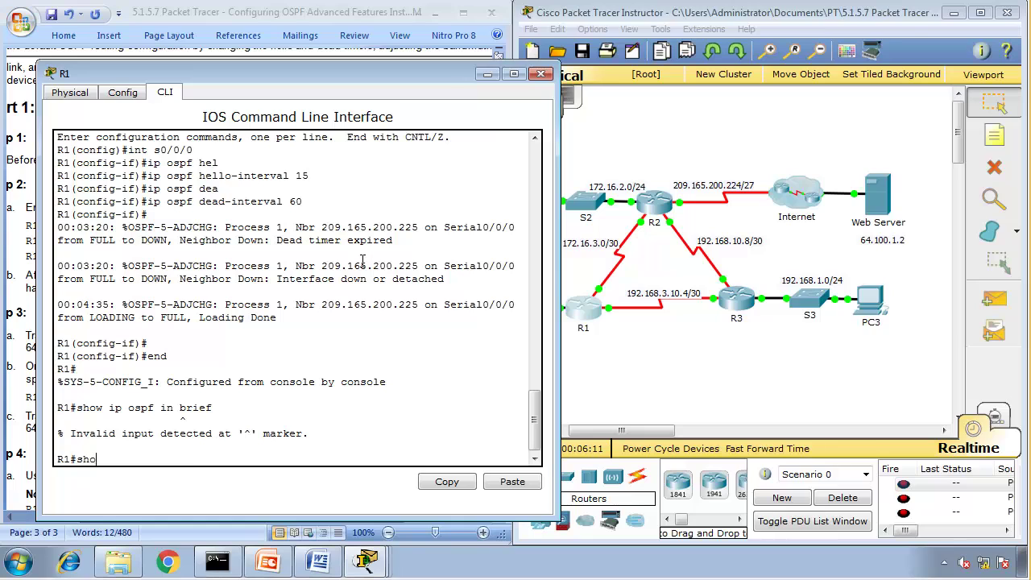
pyautogui.write('w ip ospf inter')
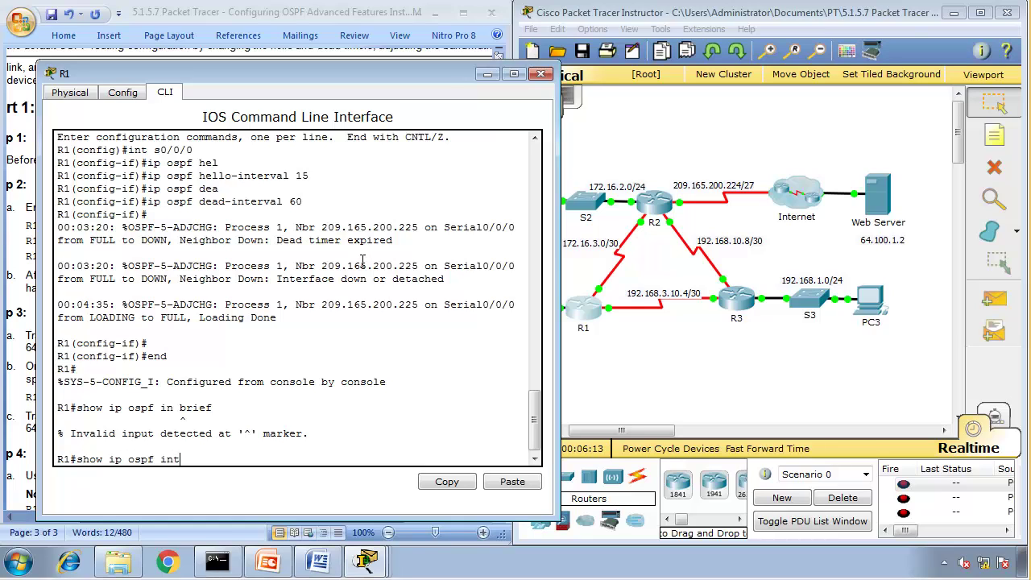
pyautogui.press('Tab')
pyautogui.press('Return')
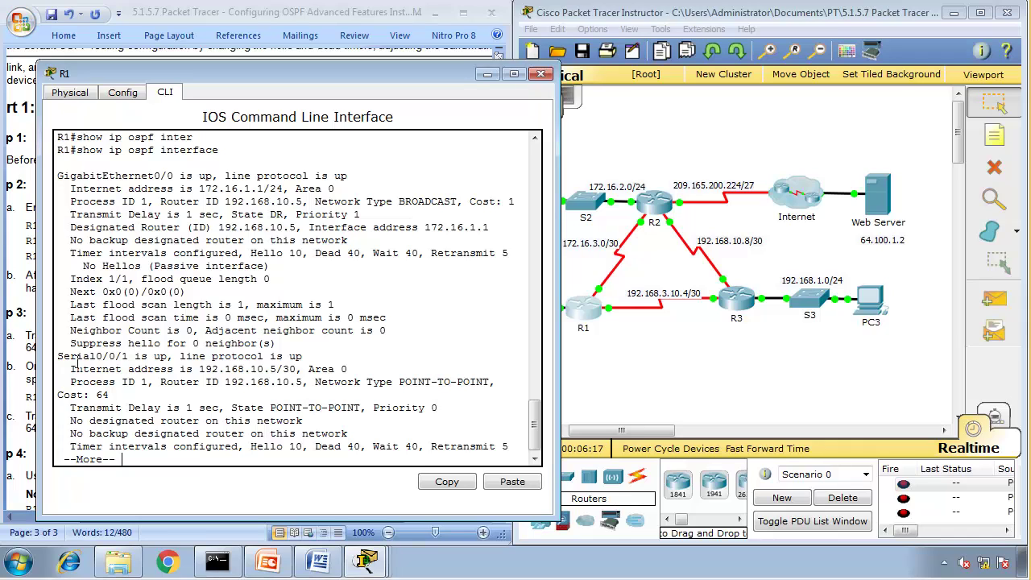
pyautogui.click(675, 372)
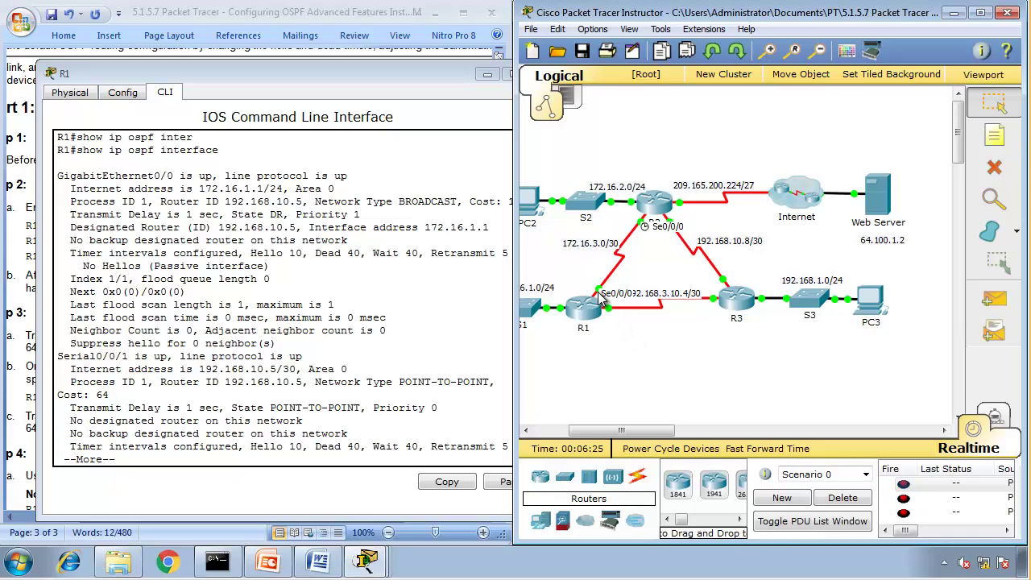
pyautogui.click(169, 389)
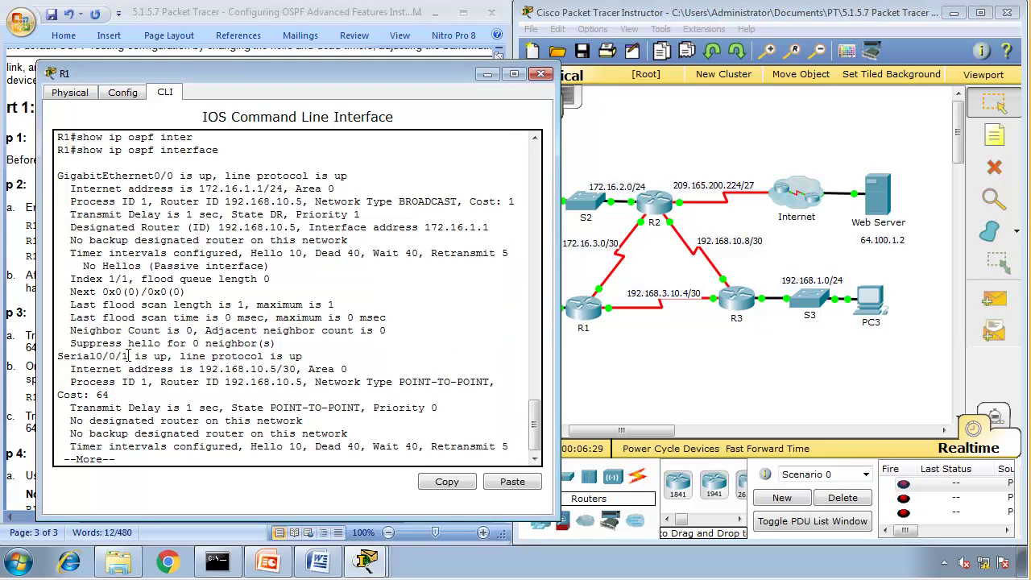
pyautogui.press('space')
# Highlight Serial0/0/0's status line and its Cost: 64, widening R1's console to fit
pyautogui.moveTo(57, 266); pyautogui.dragTo(206, 266)
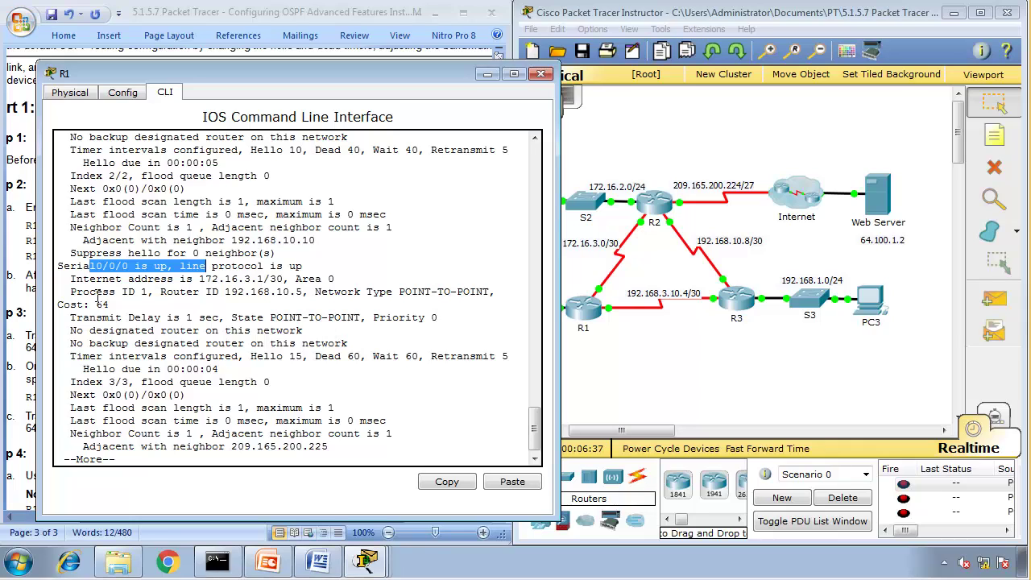
pyautogui.moveTo(109, 305); pyautogui.dragTo(54, 305)
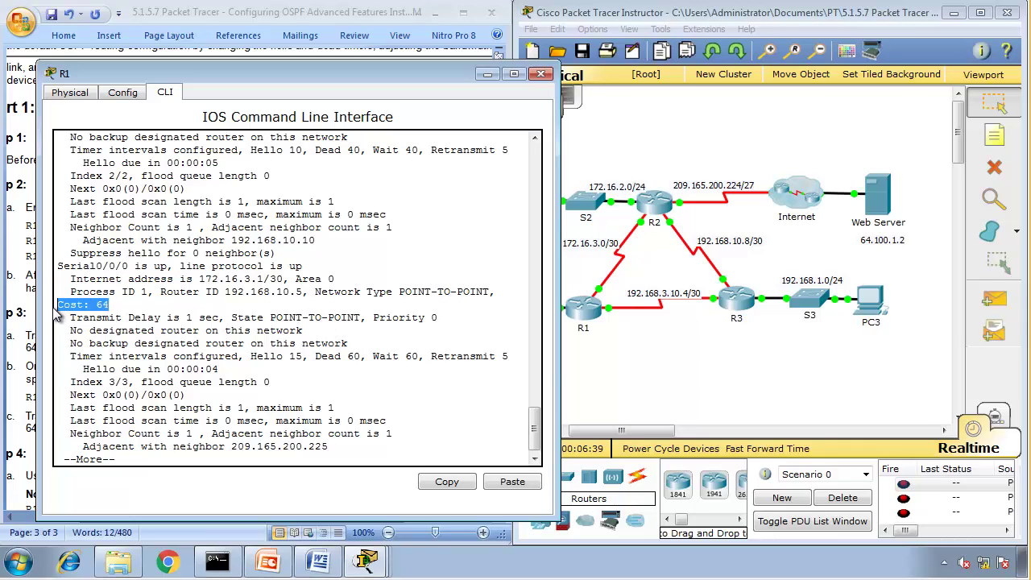
pyautogui.moveTo(571, 352); pyautogui.dragTo(658, 353)
pyautogui.moveTo(556, 315); pyautogui.dragTo(504, 320)
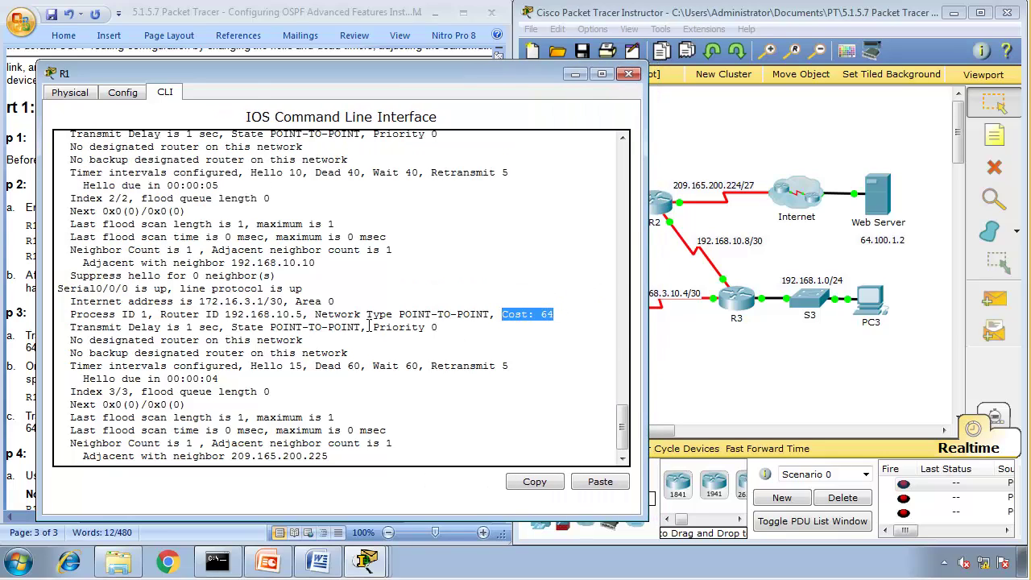
pyautogui.moveTo(266, 74); pyautogui.dragTo(540, 70)
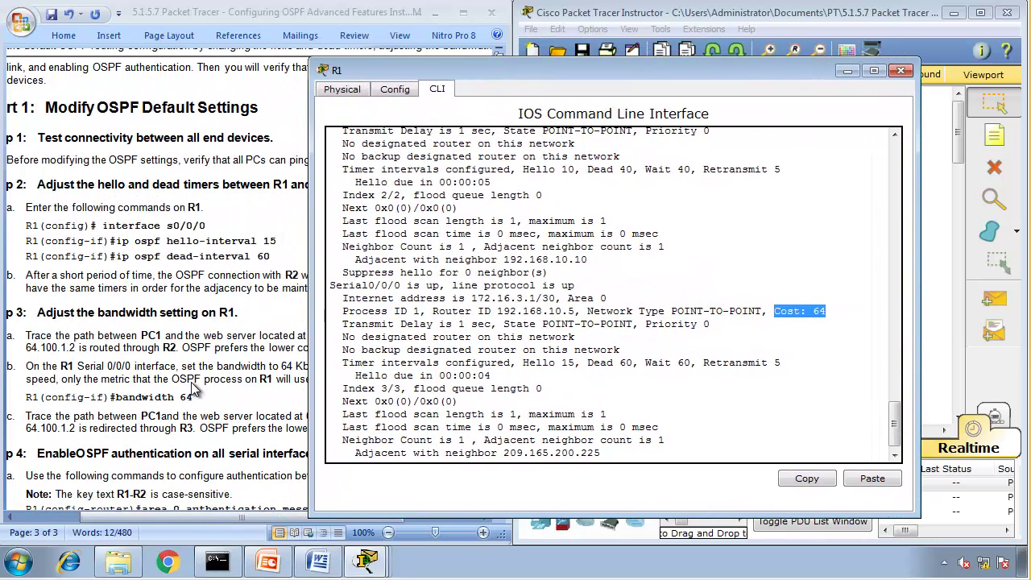
pyautogui.moveTo(827, 315); pyautogui.dragTo(768, 311)
pyautogui.click(726, 388)
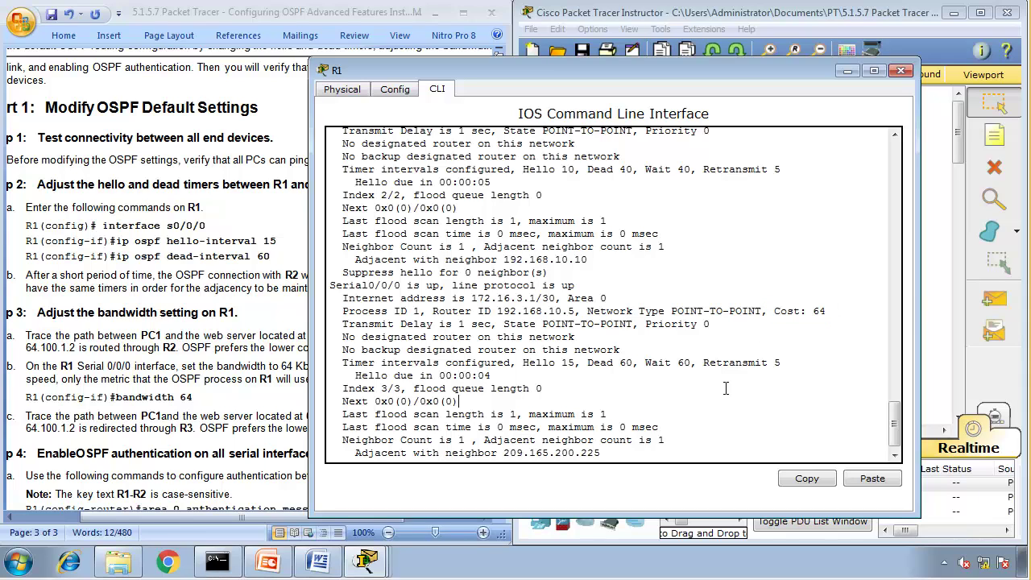
# Apply bandwidth 64 to R1's Serial0/0/0 and return to privileged mode
pyautogui.scroll(-2, 726, 388)
pyautogui.write('conf t')
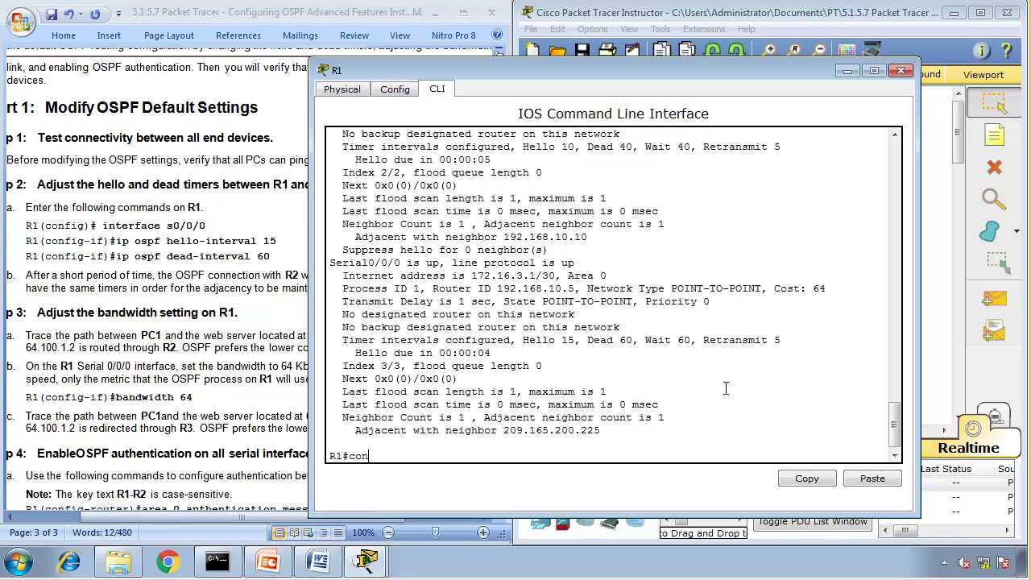
pyautogui.press('Return')
pyautogui.write('int')
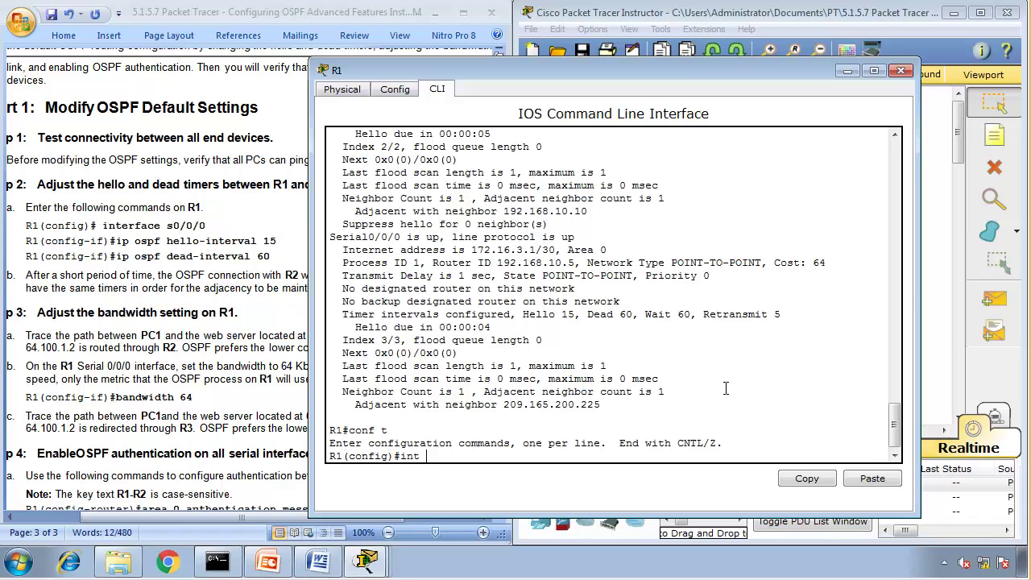
pyautogui.write(' s0?')
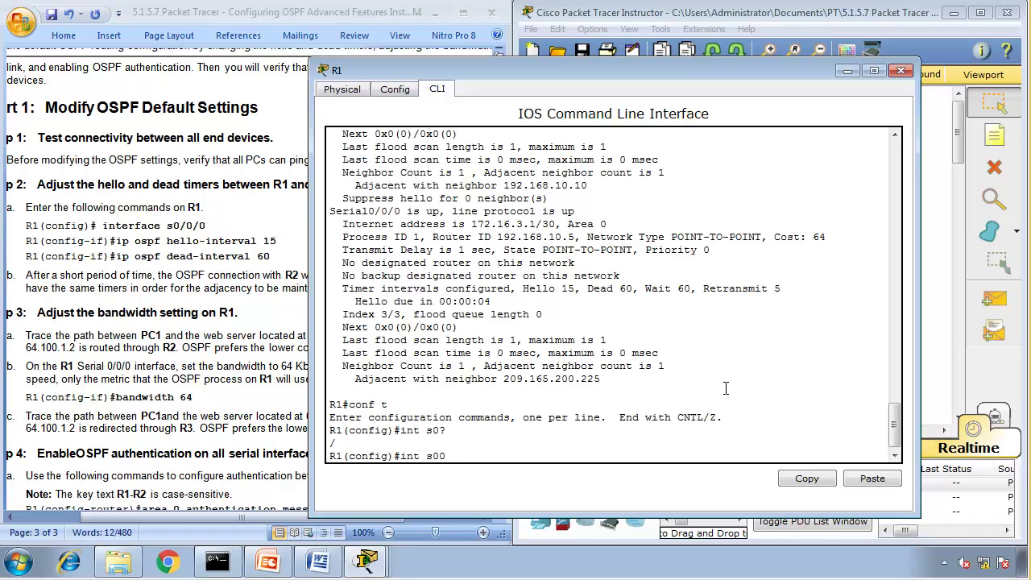
pyautogui.write('/0/0')
pyautogui.press('Return')
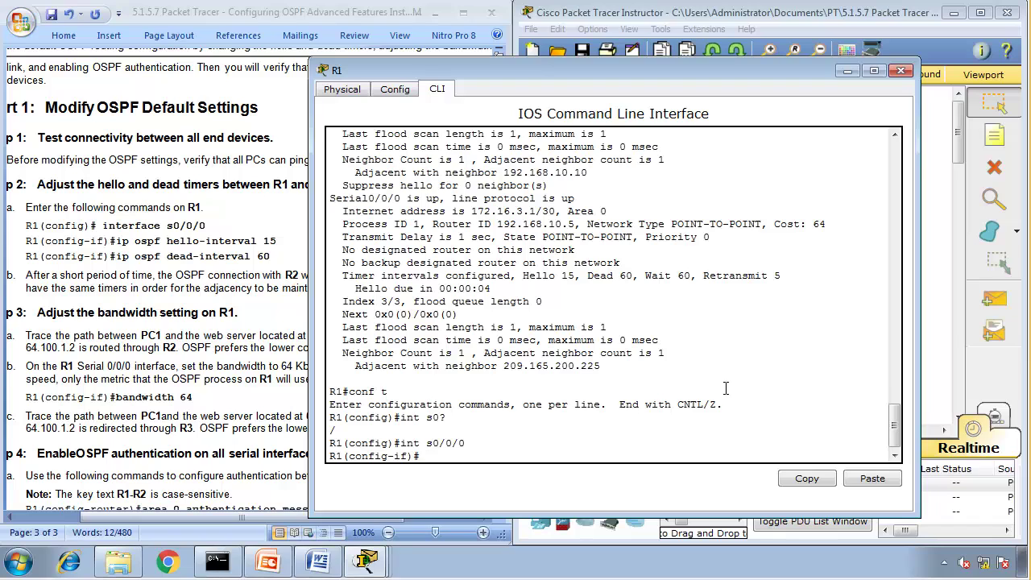
pyautogui.write('ban')
pyautogui.press('Tab')
pyautogui.write('6')
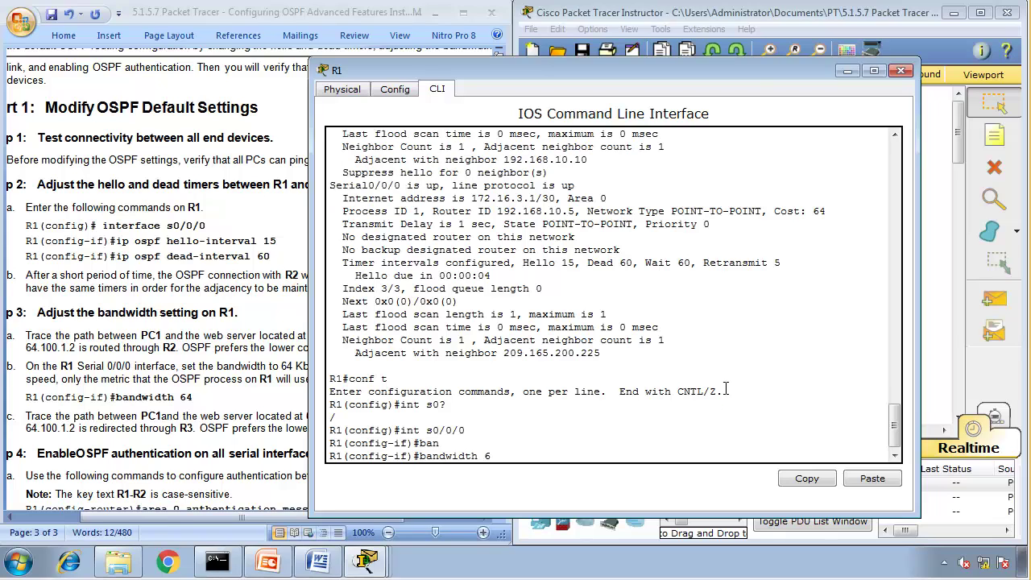
pyautogui.write('4')
pyautogui.press('Return')
pyautogui.write('end')
pyautogui.press('Return')
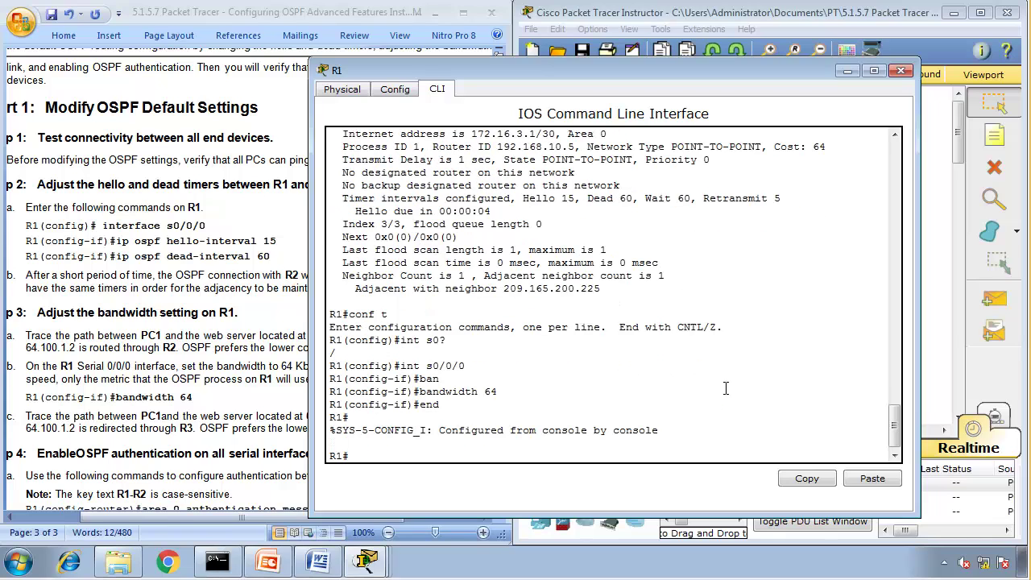
pyautogui.write('show ip ospf interface')
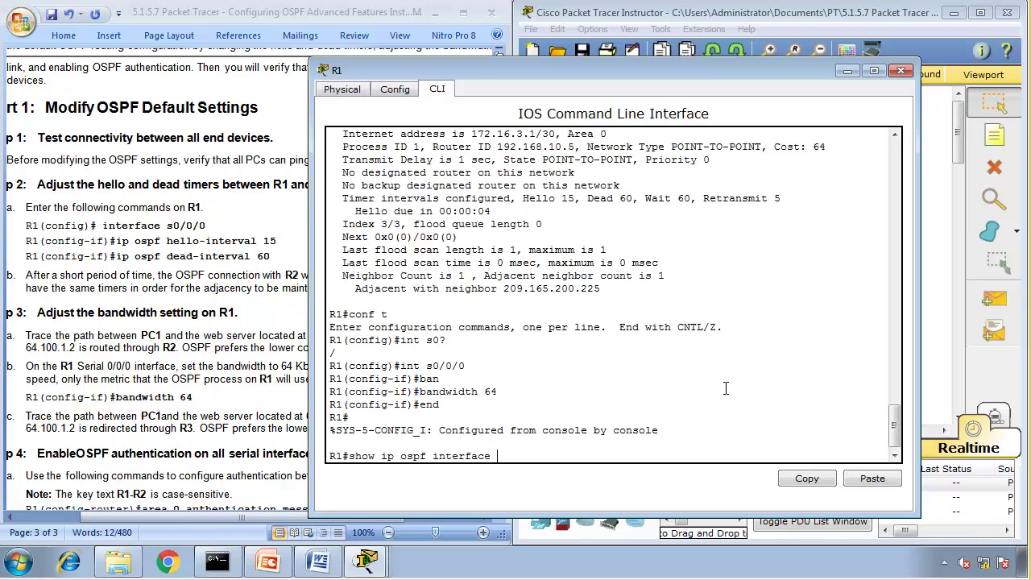
pyautogui.write(' br')
# Rerun show ip ospf interface on R1 and highlight Serial0/0/0's new cost 1562
pyautogui.press('Tab')
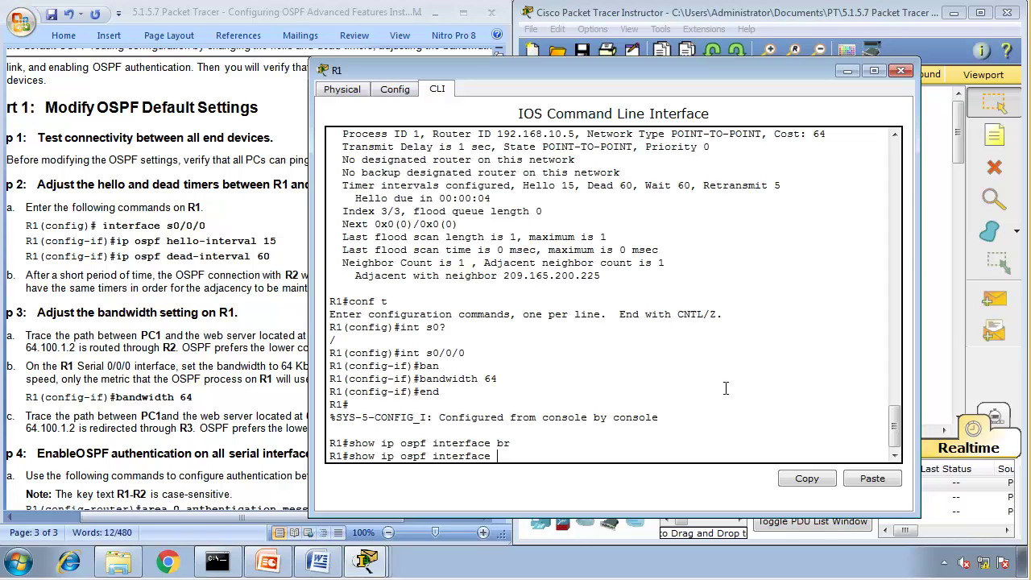
pyautogui.press('Return')
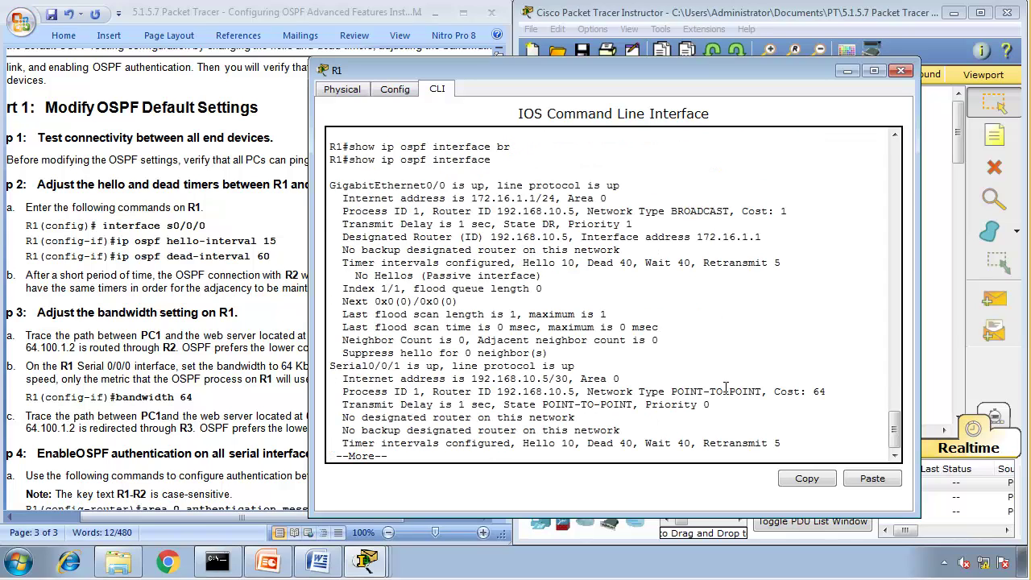
pyautogui.press('space')
pyautogui.moveTo(841, 301); pyautogui.dragTo(813, 307)
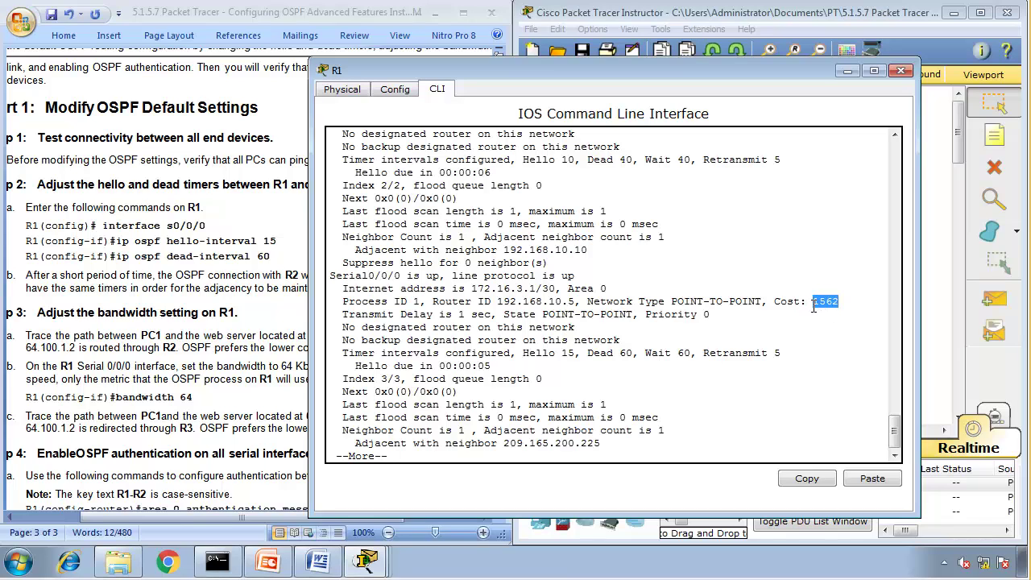
pyautogui.click(845, 348)
pyautogui.moveTo(841, 304); pyautogui.dragTo(812, 304)
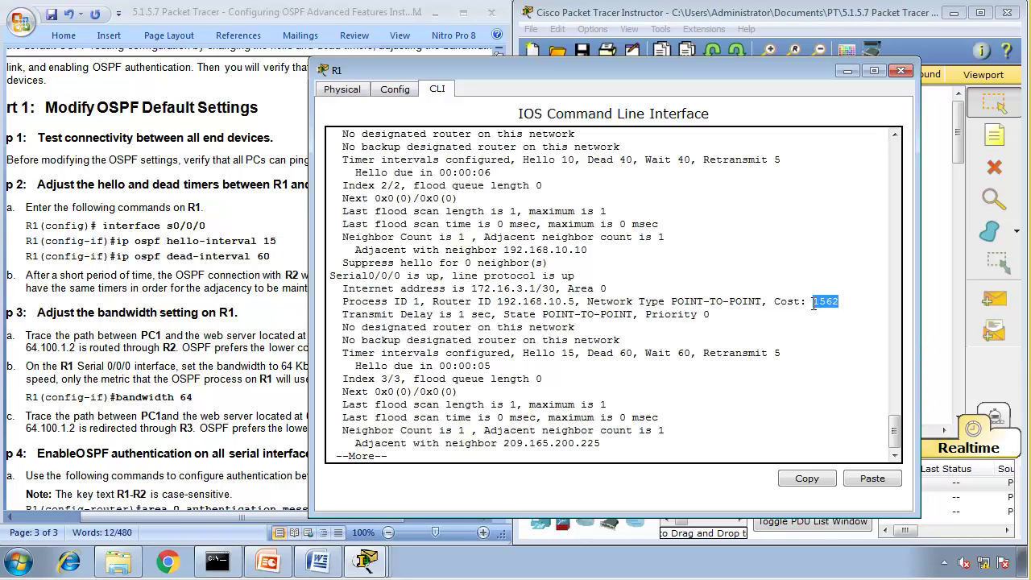
pyautogui.click(776, 371)
# Run show ip route ospf on R1, showing routes via 192.168.10.6 on Serial0/0/1
pyautogui.write('show')
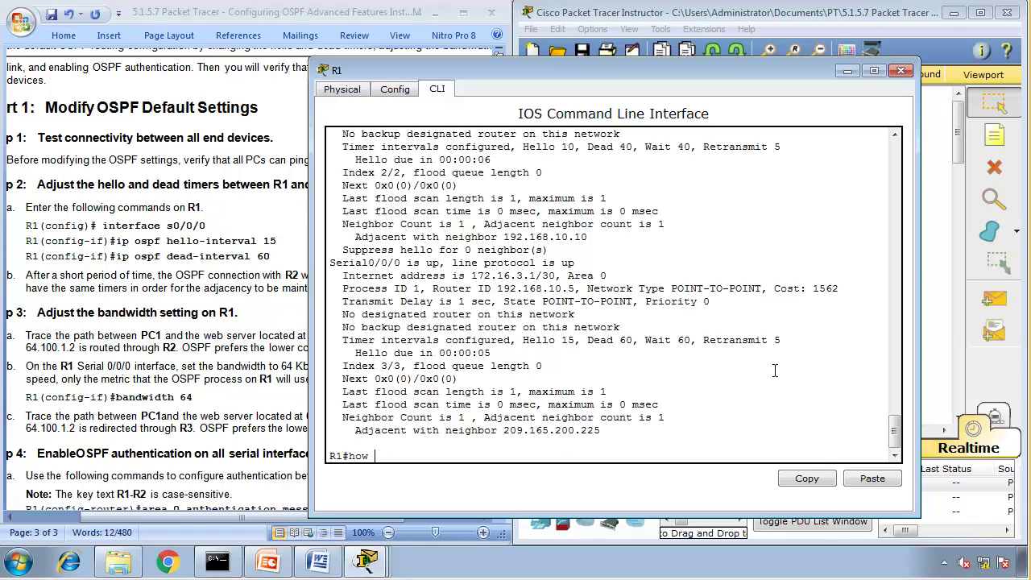
pyautogui.press('BackSpace')
pyautogui.press('BackSpace')
pyautogui.press('BackSpace')
pyautogui.write('show ip route ospf')
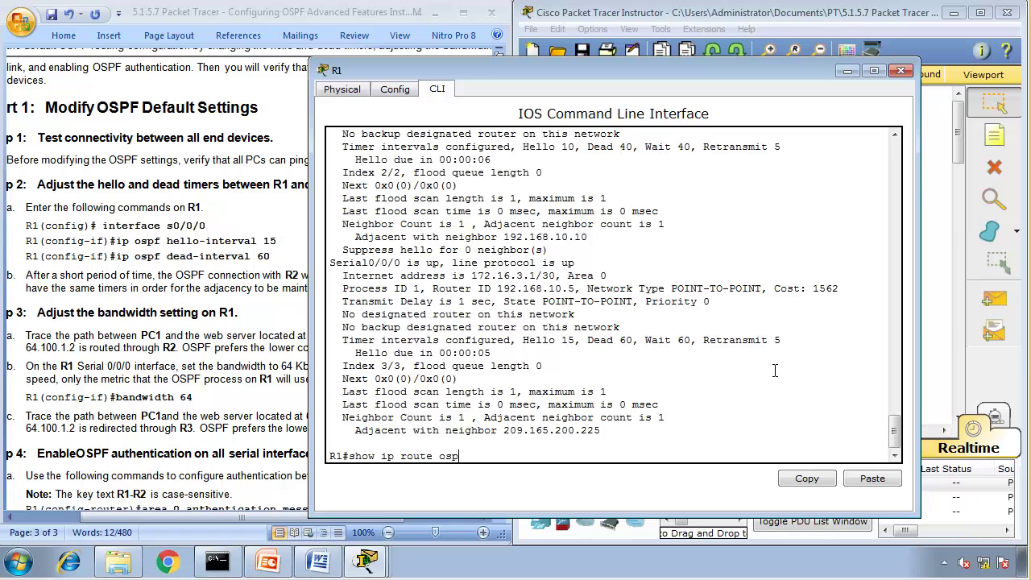
pyautogui.press('Return')
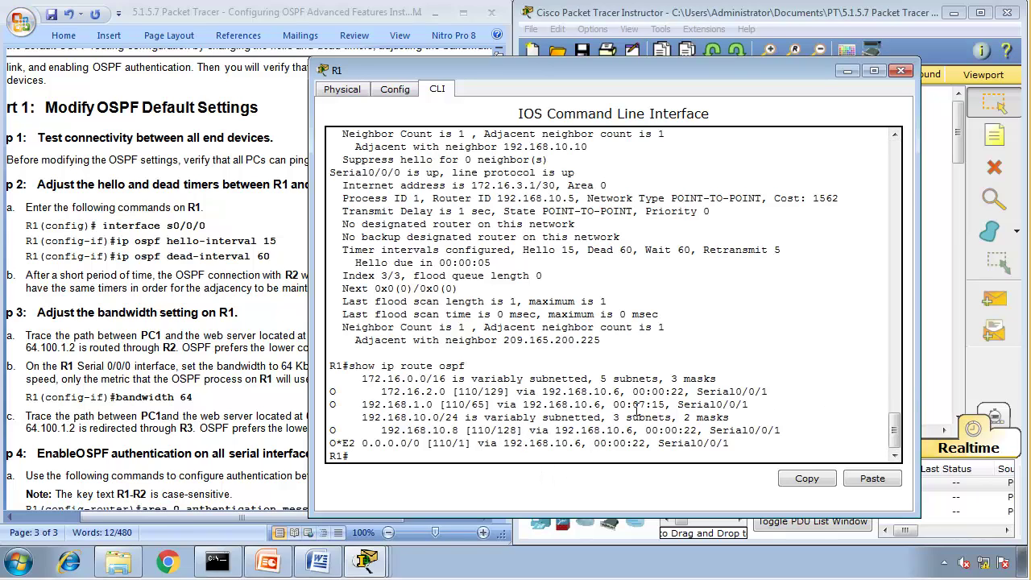
pyautogui.click(930, 368)
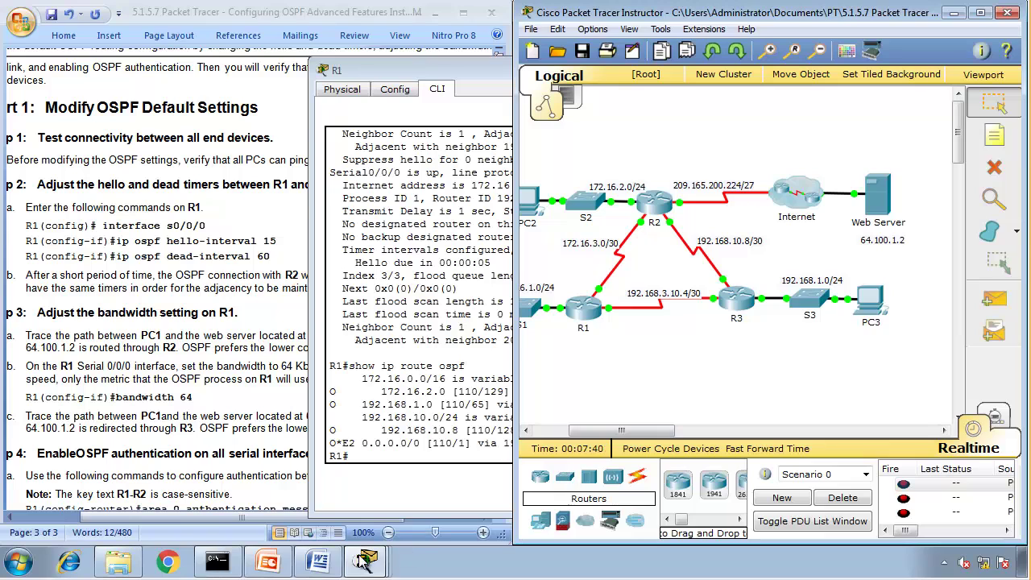
# Rerun PC1's tracert to 64.100.1.2 from command history
pyautogui.moveTo(391, 562)
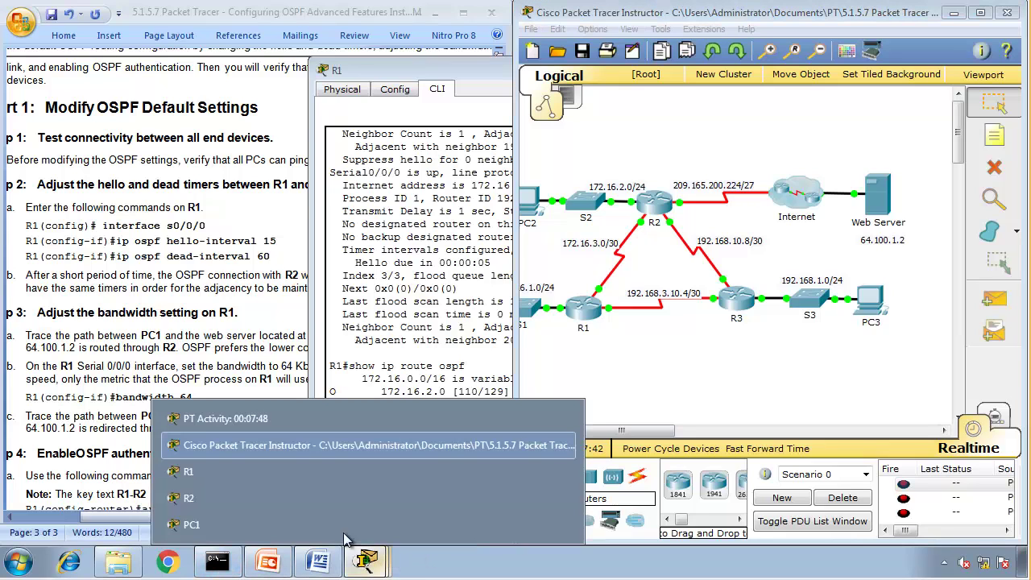
pyautogui.click(371, 528)
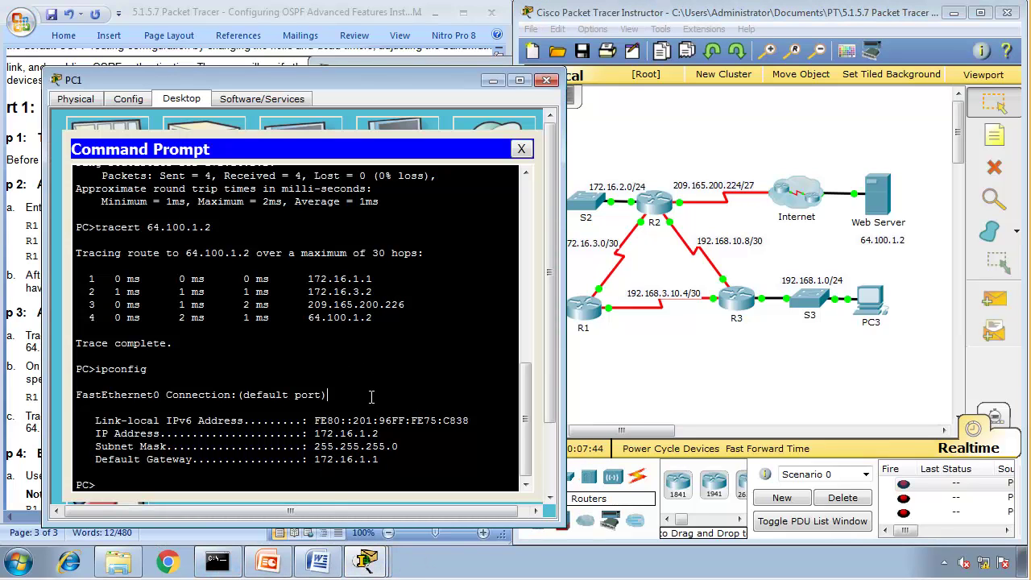
pyautogui.press('Return')
pyautogui.press('Return')
pyautogui.press('Return')
pyautogui.press('Up')
pyautogui.press('Up')
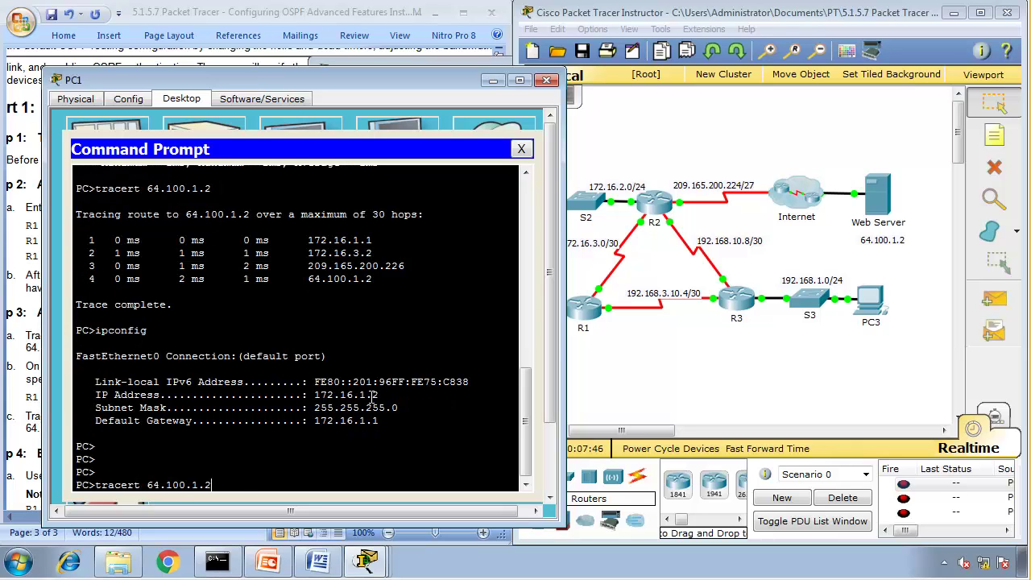
pyautogui.press('Return')
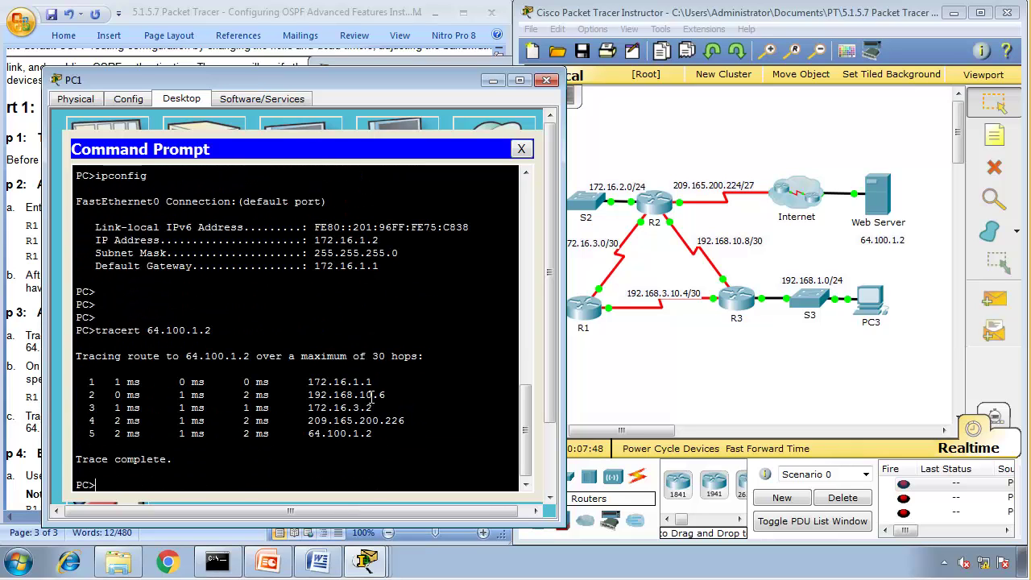
# Mark the trace hops 172.16.1.1 and 172.16.3.2, then open R2's command line
pyautogui.scroll(4, 372, 394)
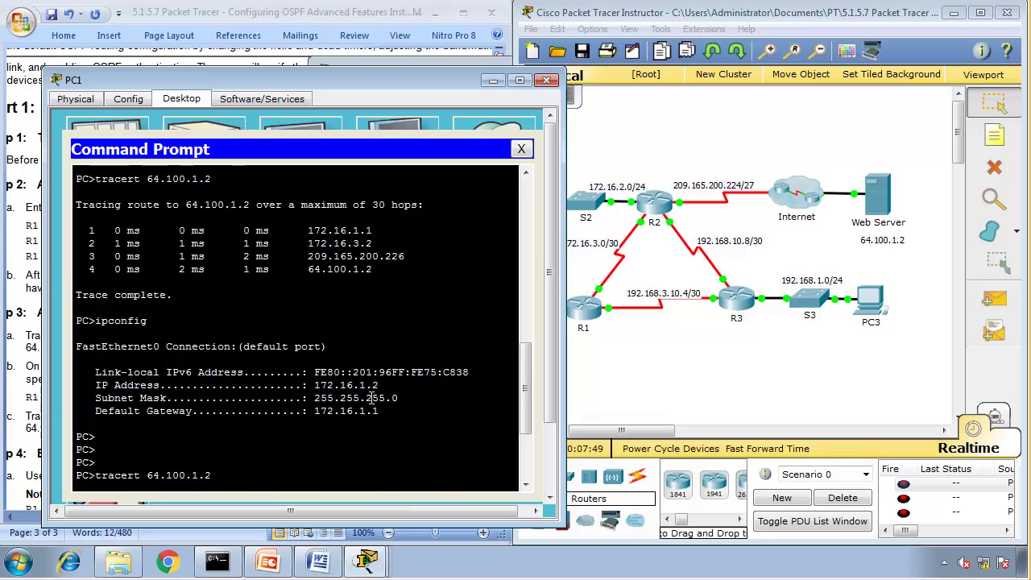
pyautogui.moveTo(315, 231); pyautogui.dragTo(383, 233)
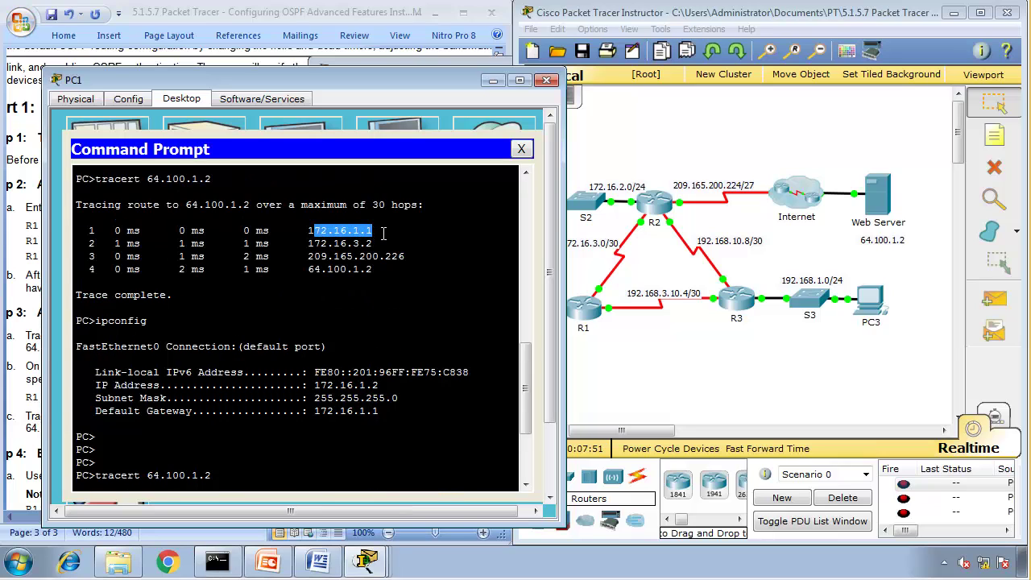
pyautogui.moveTo(309, 242); pyautogui.dragTo(394, 244)
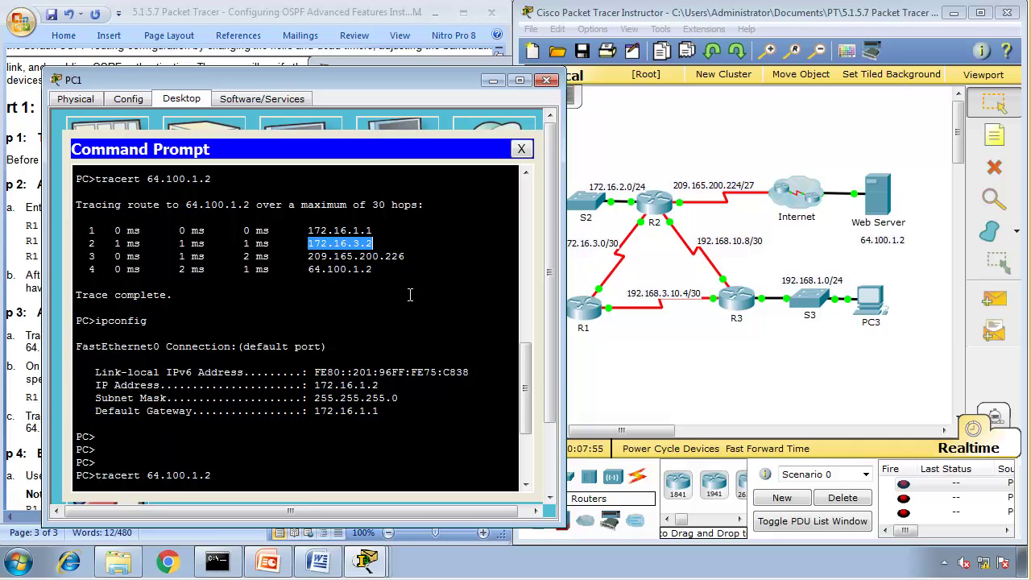
pyautogui.click(653, 209)
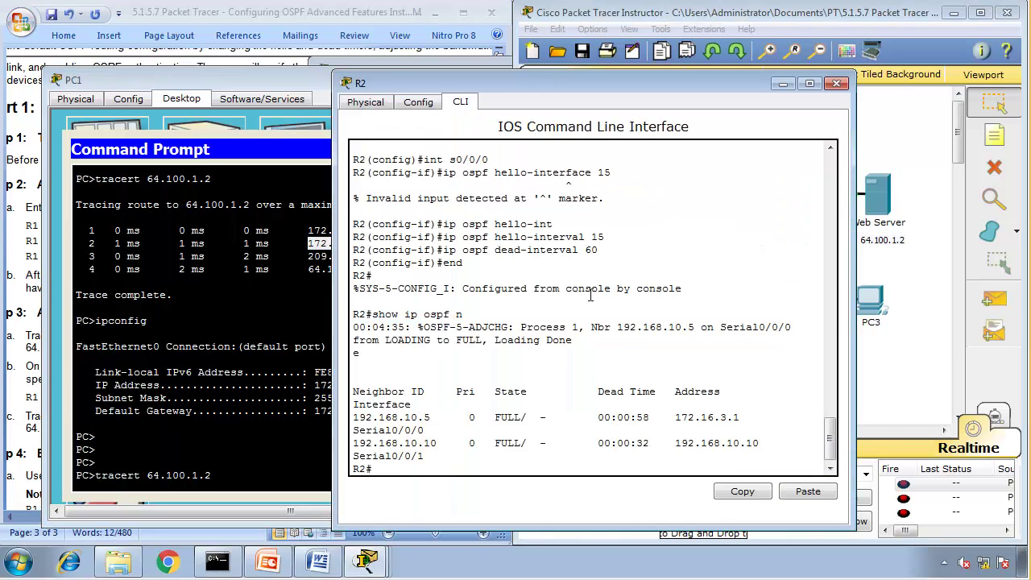
# Run show ip int br on R2 and mark Serial0/0/0's address 172.16.3.2
pyautogui.write('show ip int br')
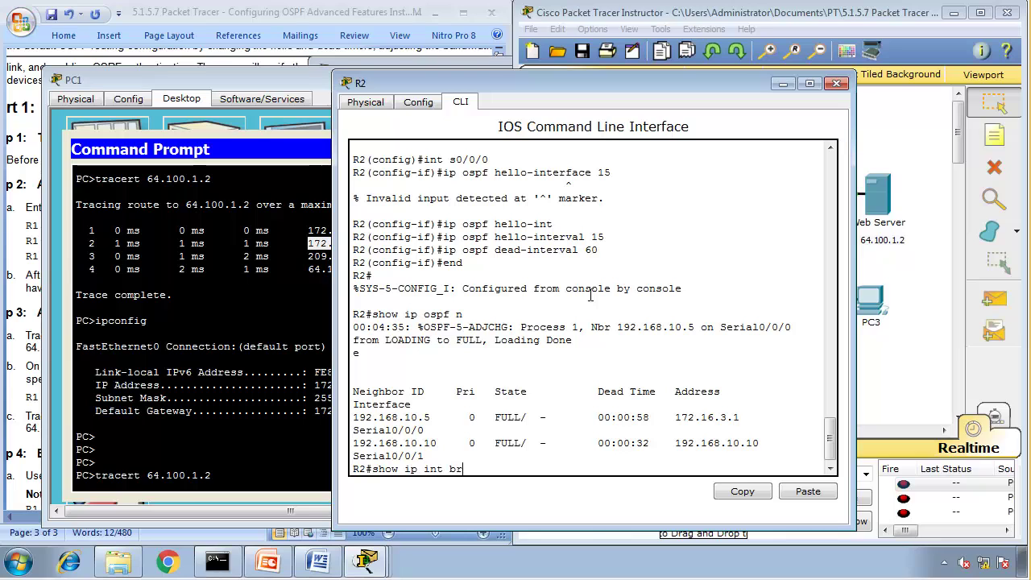
pyautogui.press('Return')
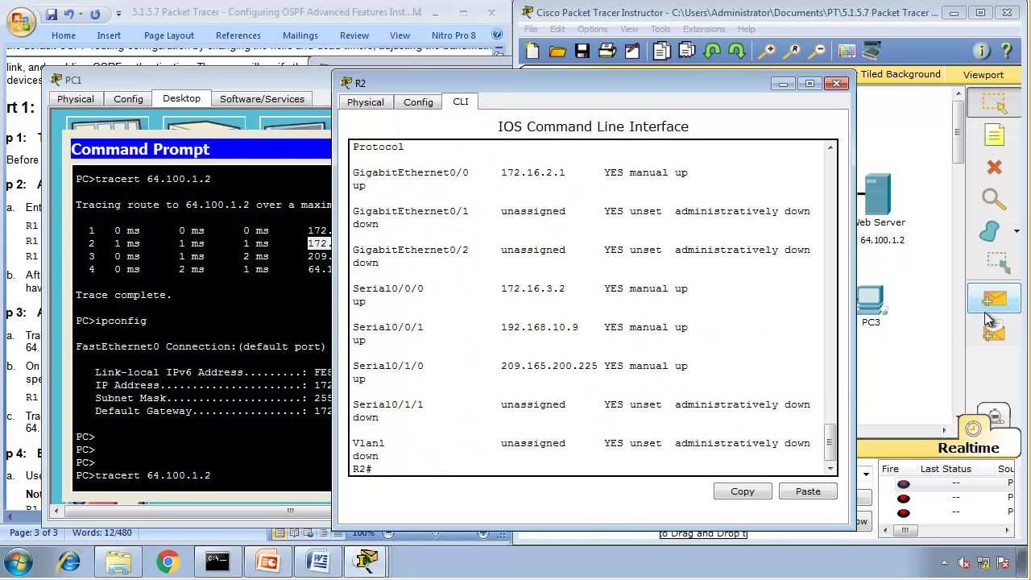
pyautogui.moveTo(850, 378); pyautogui.dragTo(1021, 372)
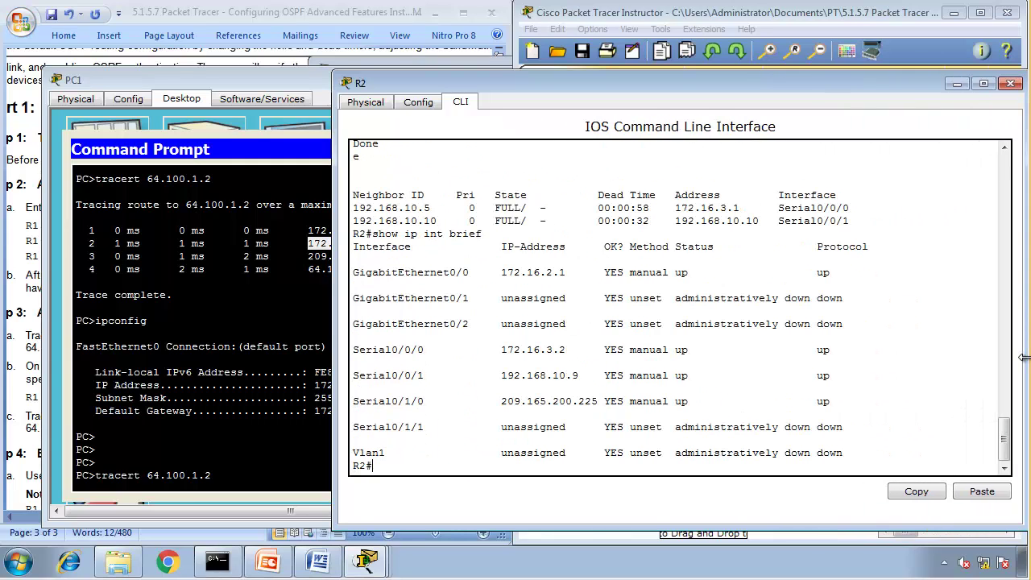
pyautogui.moveTo(539, 84); pyautogui.dragTo(624, 81)
pyautogui.moveTo(648, 348); pyautogui.dragTo(584, 347)
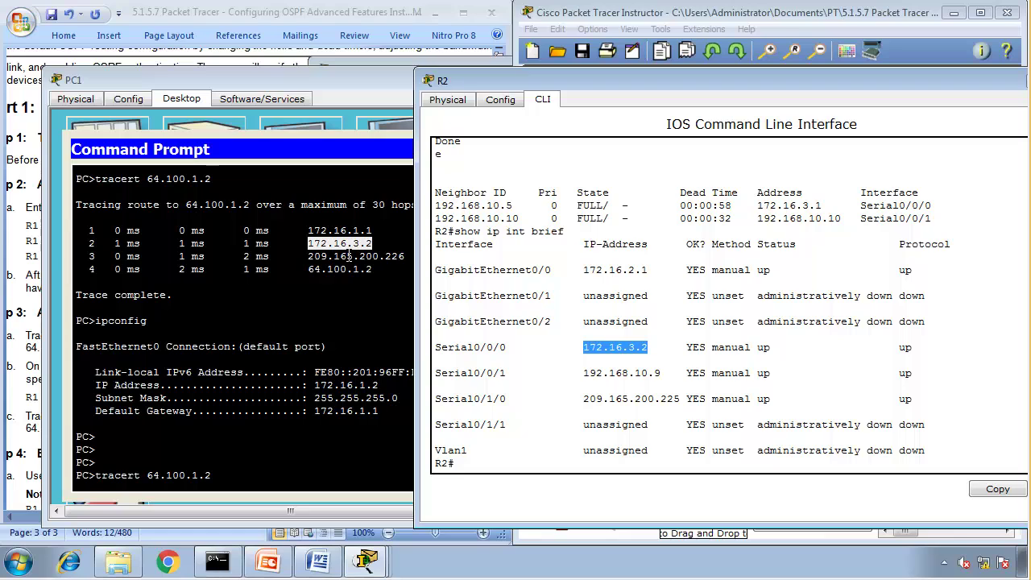
# Show PC1's new five-hop trace and mark its first hop 172.16.1.1
pyautogui.click(364, 385)
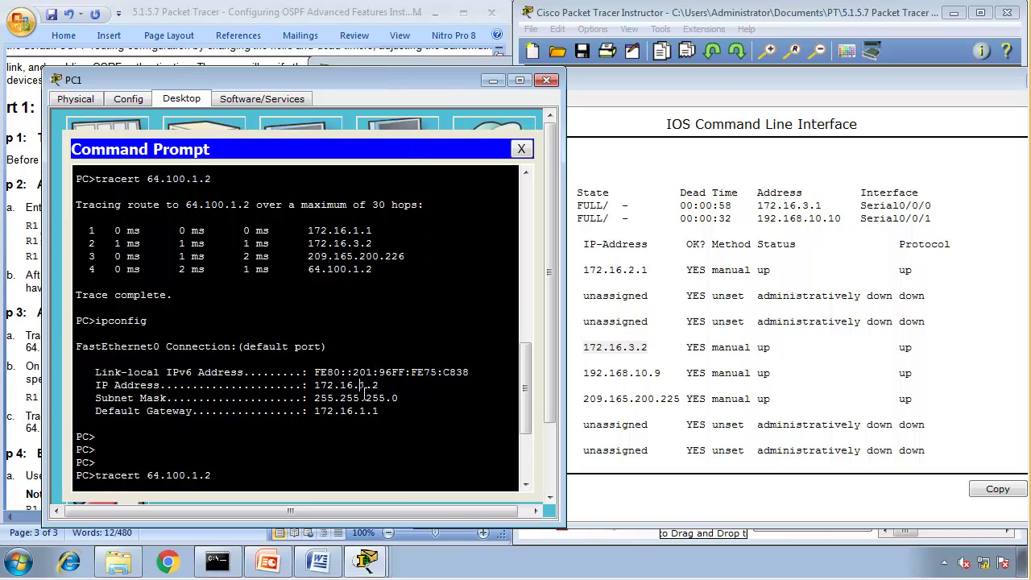
pyautogui.press('Return')
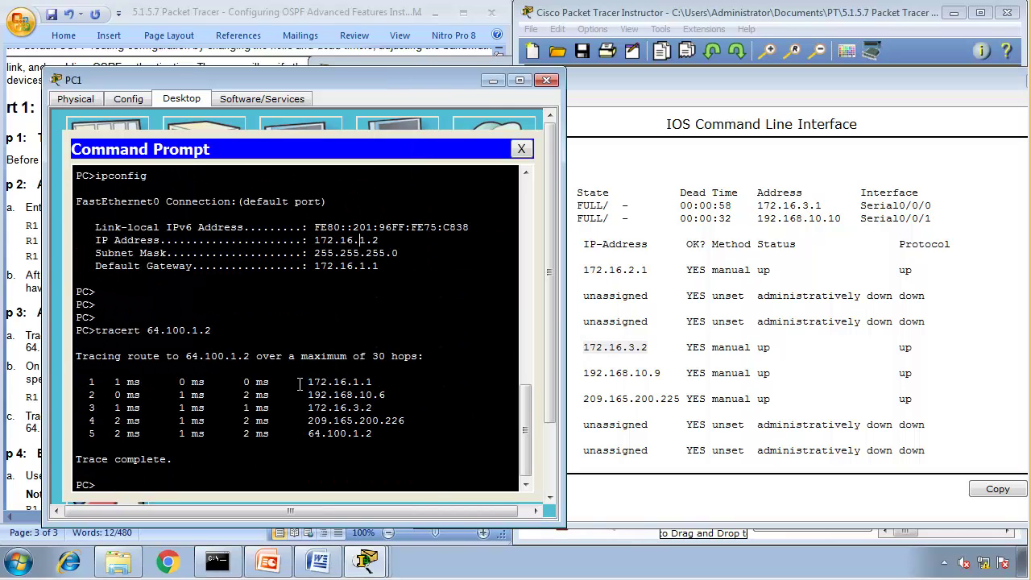
pyautogui.moveTo(299, 384); pyautogui.dragTo(383, 384)
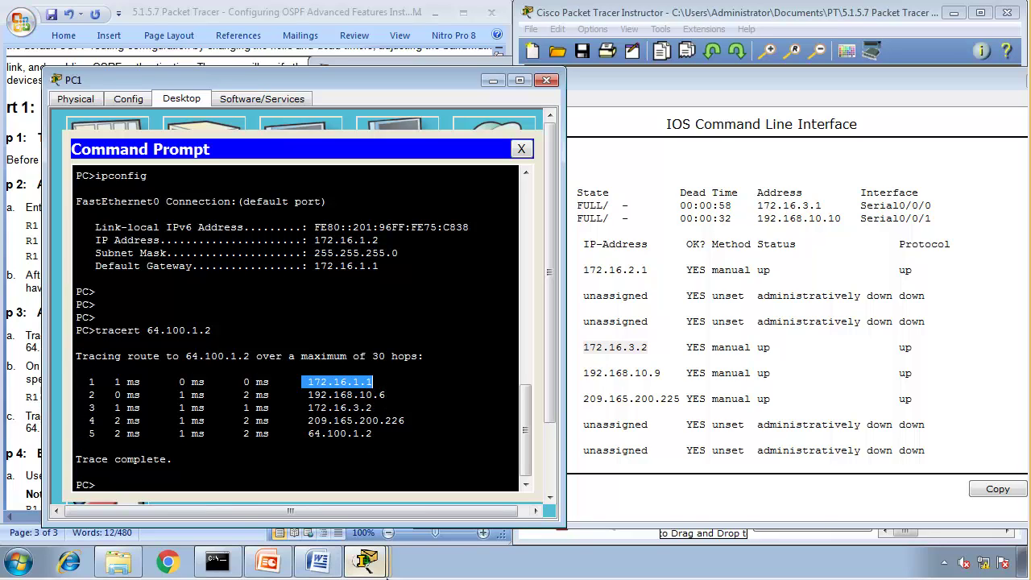
pyautogui.click(365, 562)
# Open R3's command line, enter privileged mode and run show ip int brief
pyautogui.click(388, 441)
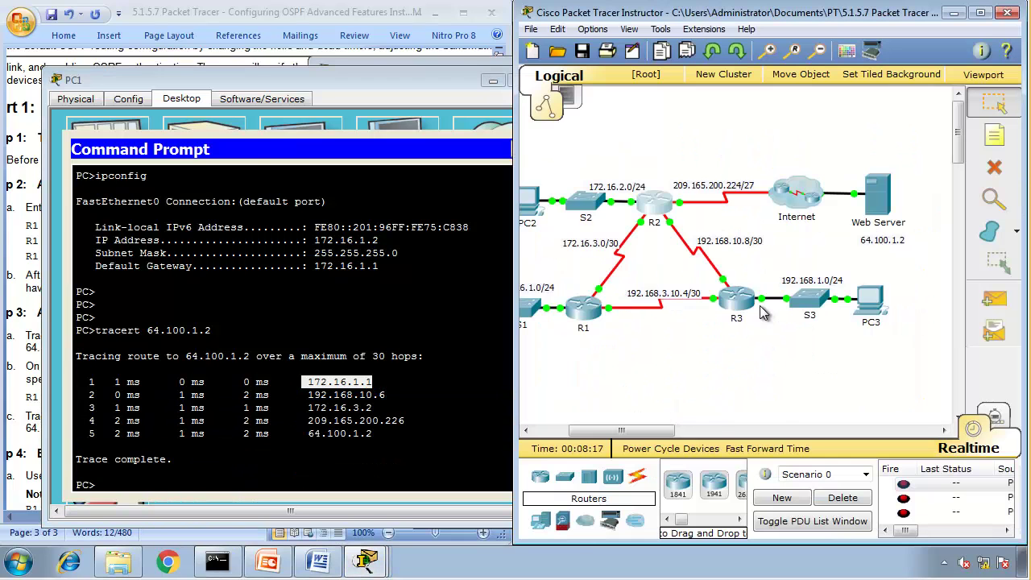
pyautogui.click(738, 302)
pyautogui.click(386, 106)
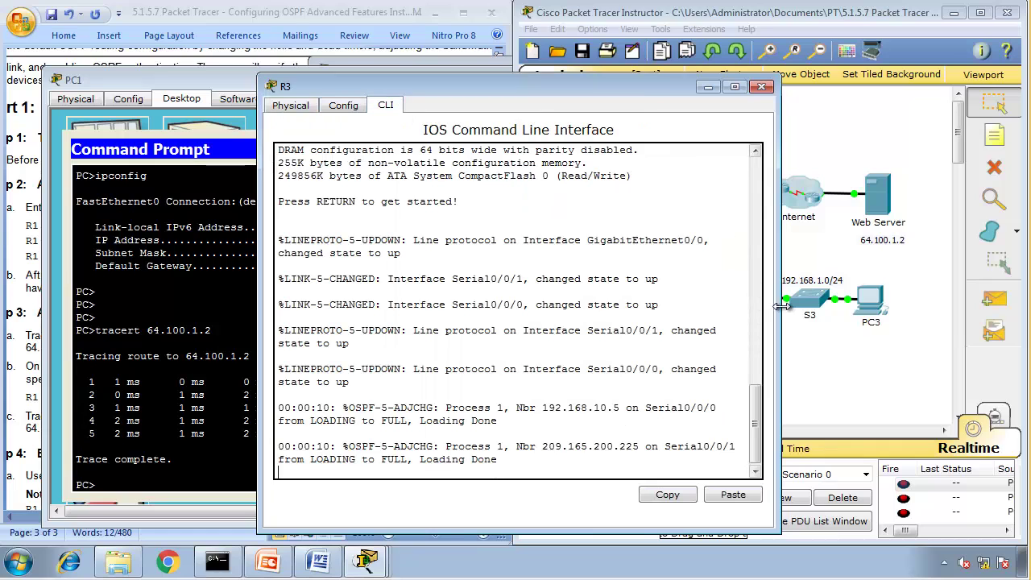
pyautogui.moveTo(840, 308); pyautogui.dragTo(974, 308)
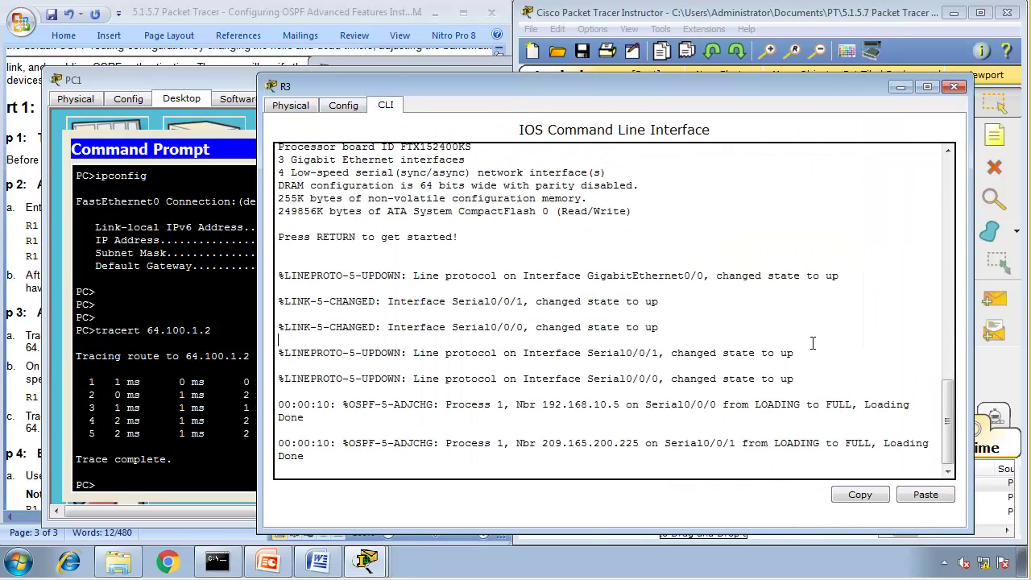
pyautogui.press('Return')
pyautogui.write('en')
pyautogui.press('Return')
pyautogui.write('sh')
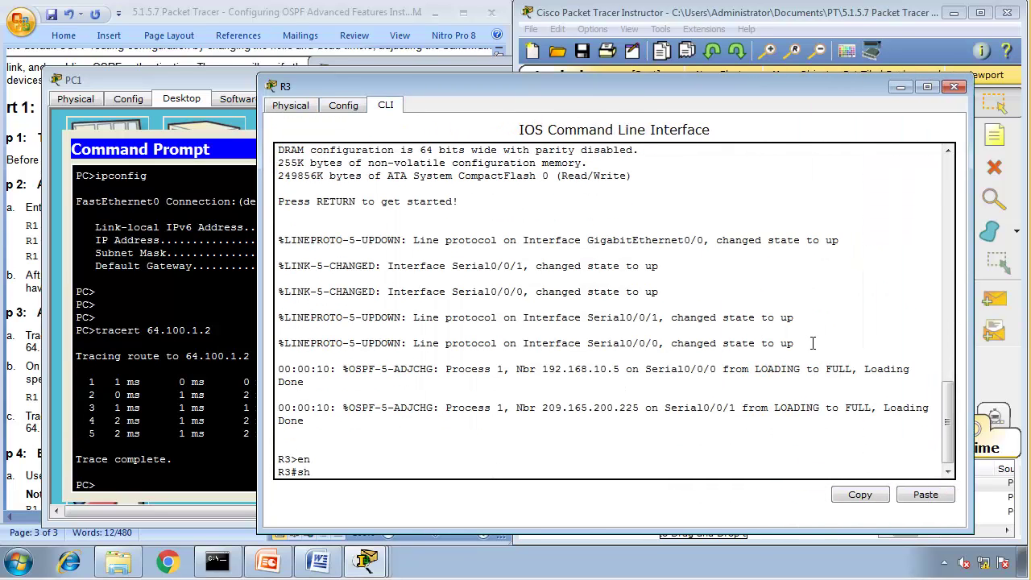
pyautogui.write('ow ip int brief')
pyautogui.press('Return')
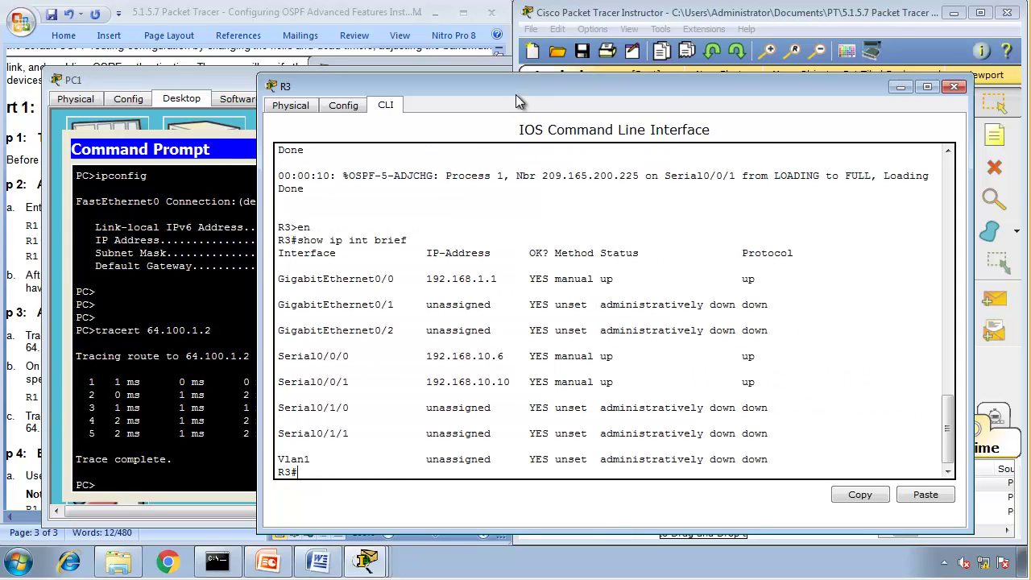
# Match the trace's second hop 192.168.10.6 to R3's Serial0/0/0 address
pyautogui.moveTo(516, 94); pyautogui.dragTo(664, 105)
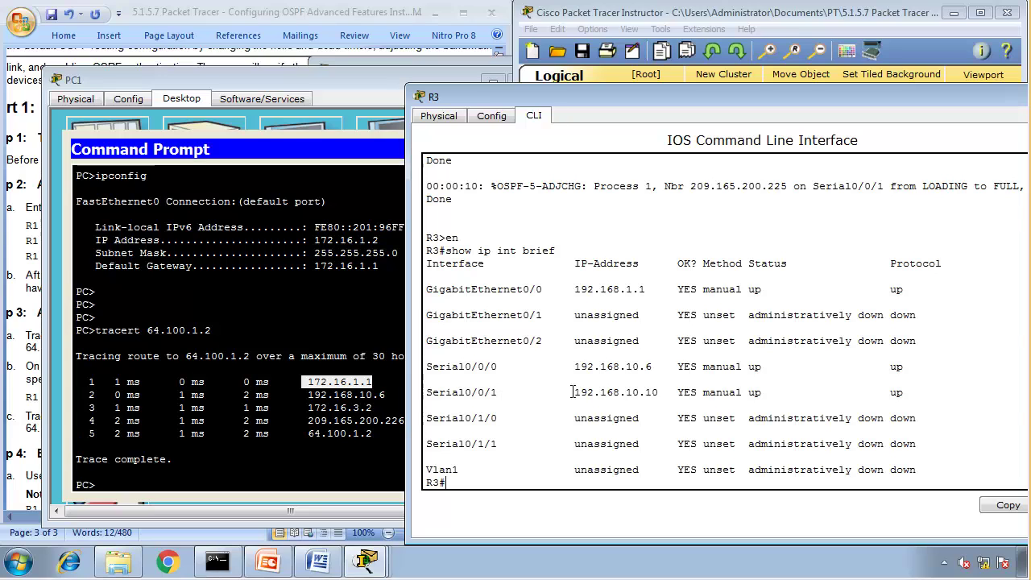
pyautogui.moveTo(384, 395); pyautogui.dragTo(308, 395)
pyautogui.moveTo(691, 366); pyautogui.dragTo(561, 366)
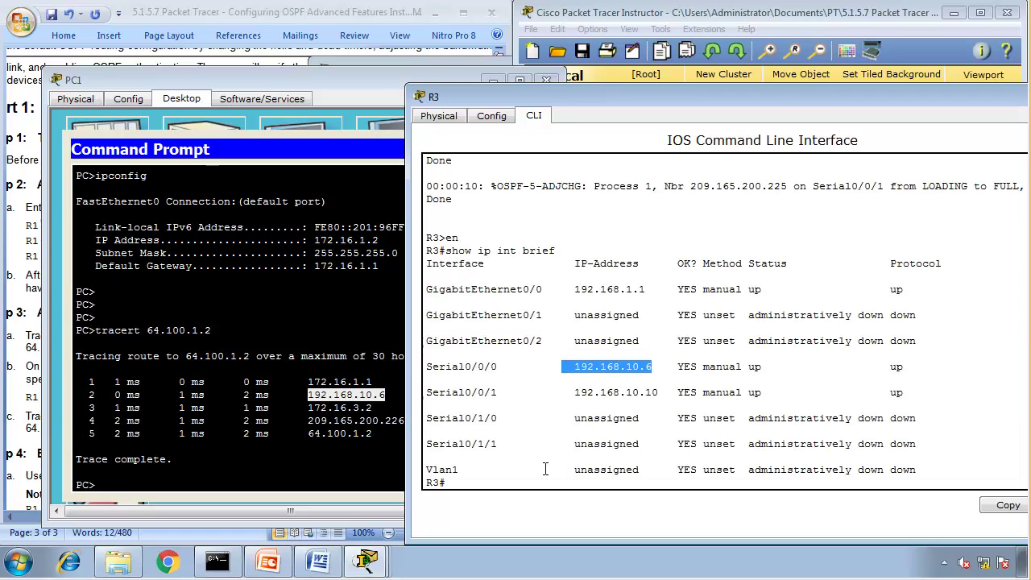
pyautogui.click(365, 561)
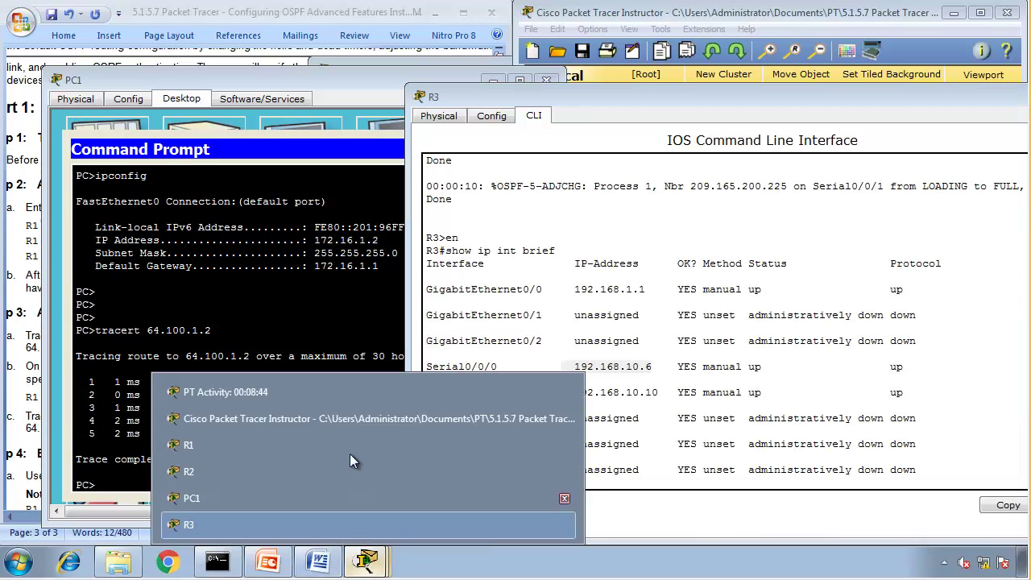
# Read step 3c in the handout, noting the trace path now redirects through R3
pyautogui.click(335, 412)
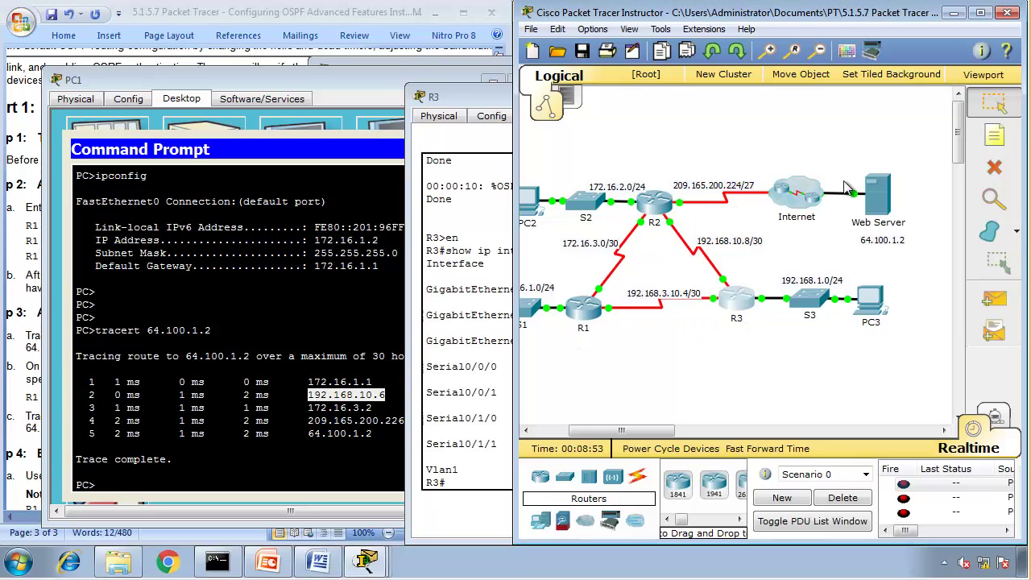
pyautogui.click(36, 415)
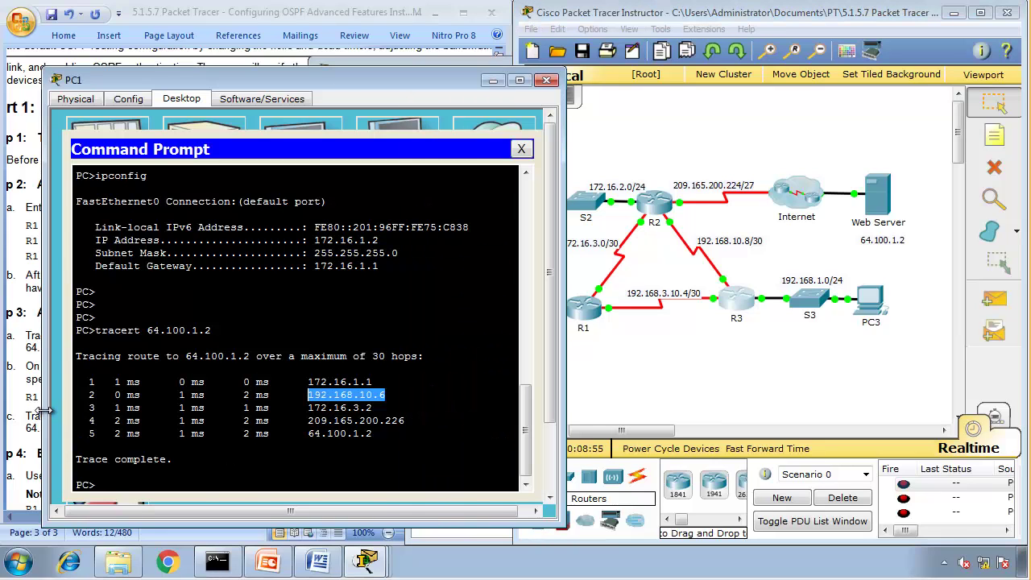
pyautogui.scroll(-3, 97, 418)
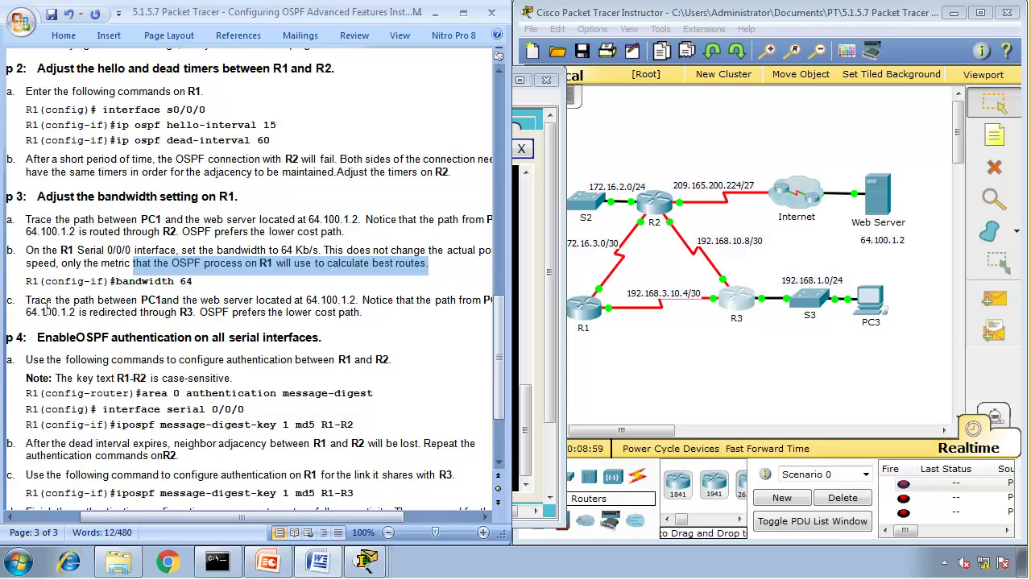
pyautogui.moveTo(28, 300); pyautogui.dragTo(483, 300)
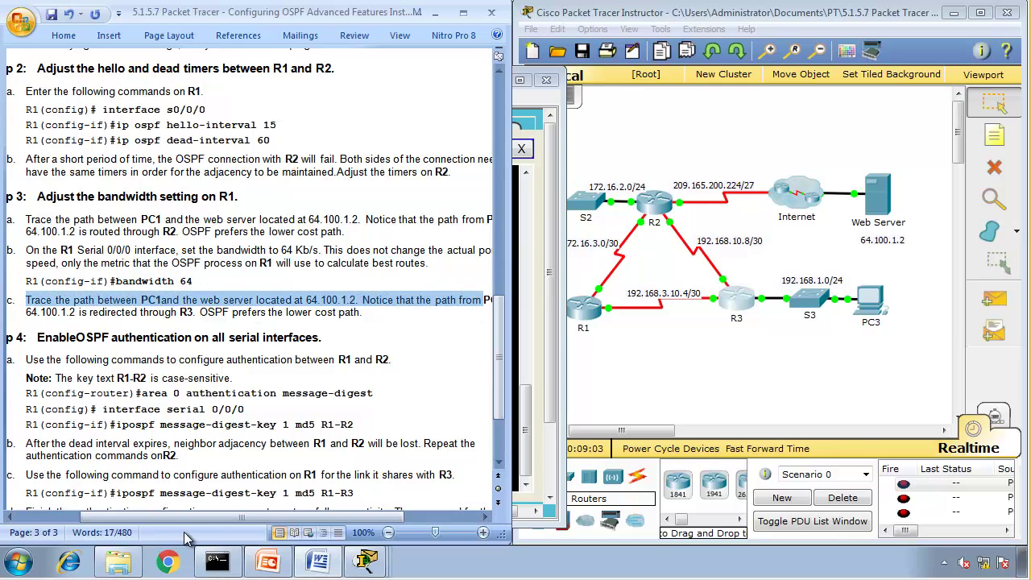
pyautogui.moveTo(91, 312); pyautogui.dragTo(233, 321)
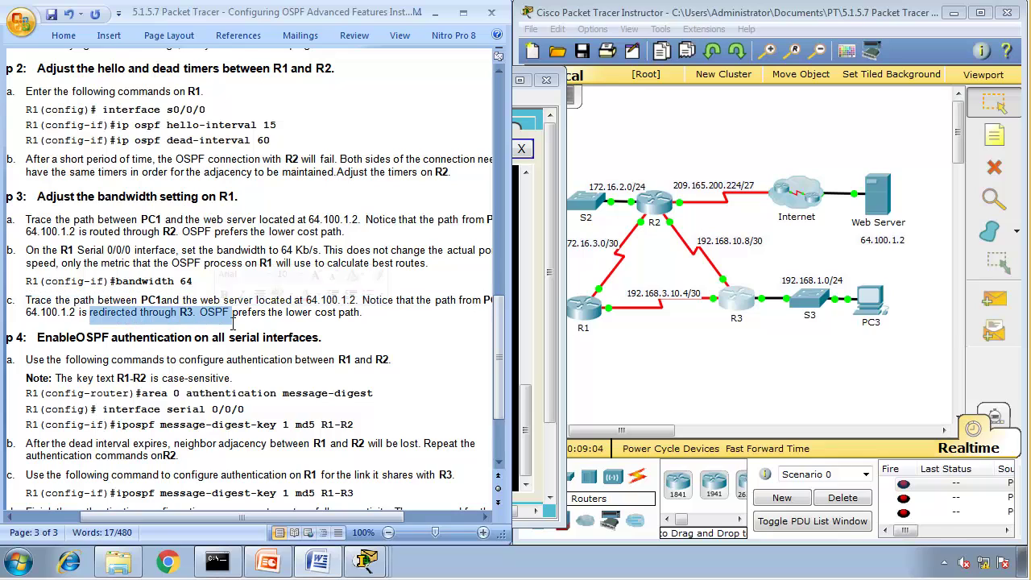
pyautogui.click(232, 409)
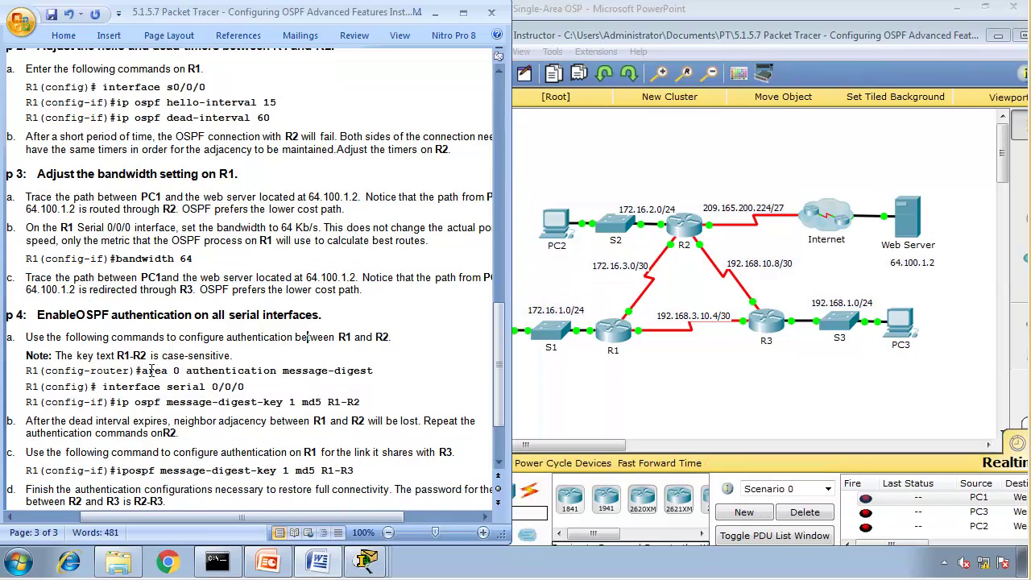
# Highlight the Step 4 text on enabling OSPF authentication on all serial interfaces
pyautogui.moveTo(143, 517); pyautogui.dragTo(107, 518)
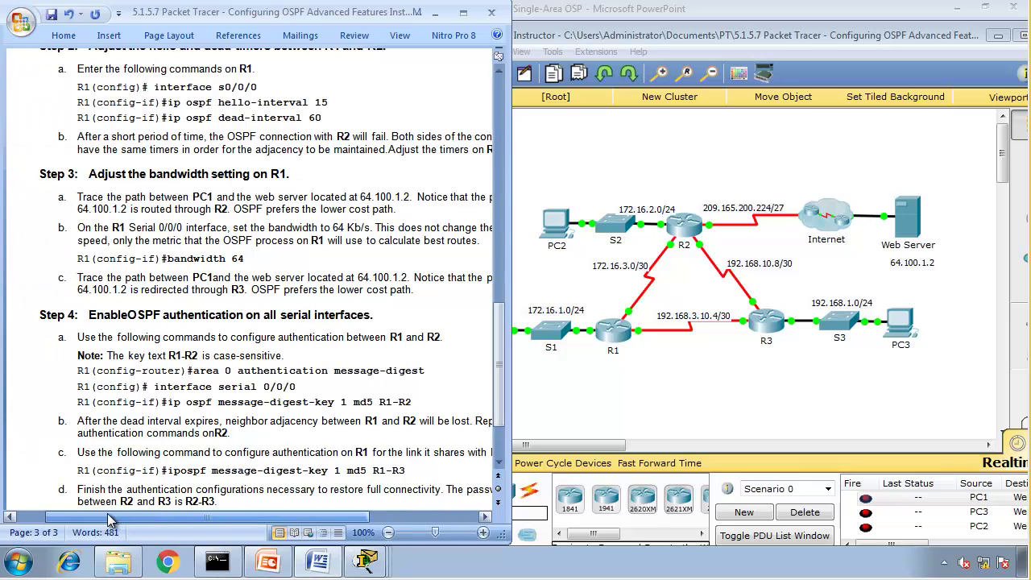
pyautogui.moveTo(105, 316); pyautogui.dragTo(324, 326)
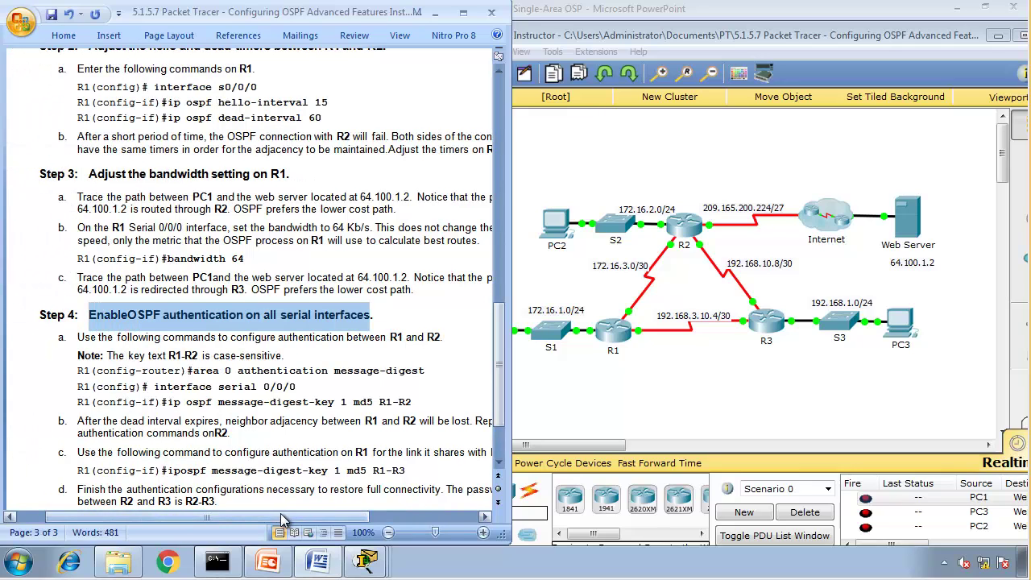
pyautogui.moveTo(313, 517); pyautogui.dragTo(342, 518)
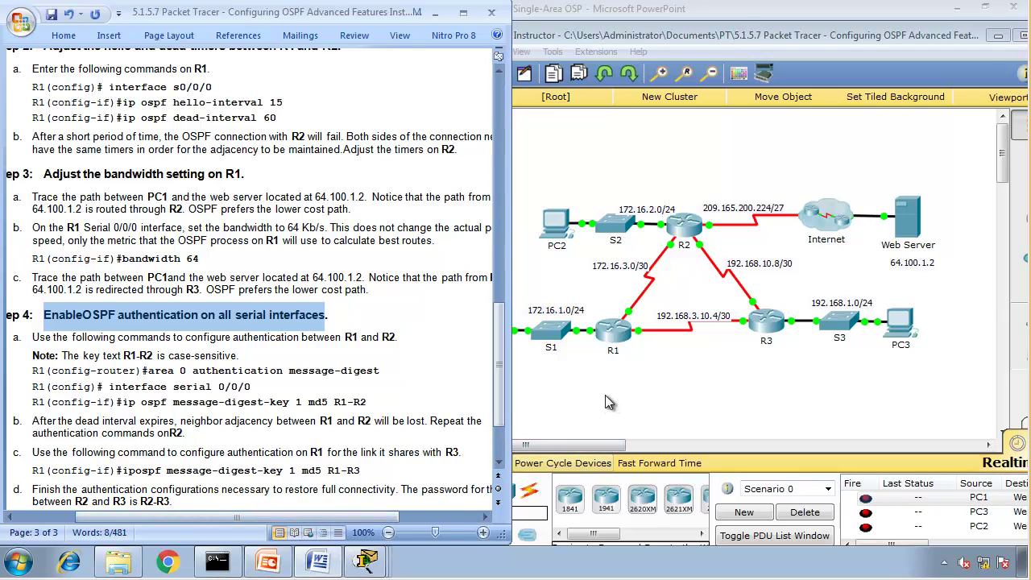
# Clear the selected links on the topology canvas and open router R1's CLI console
pyautogui.click(632, 332)
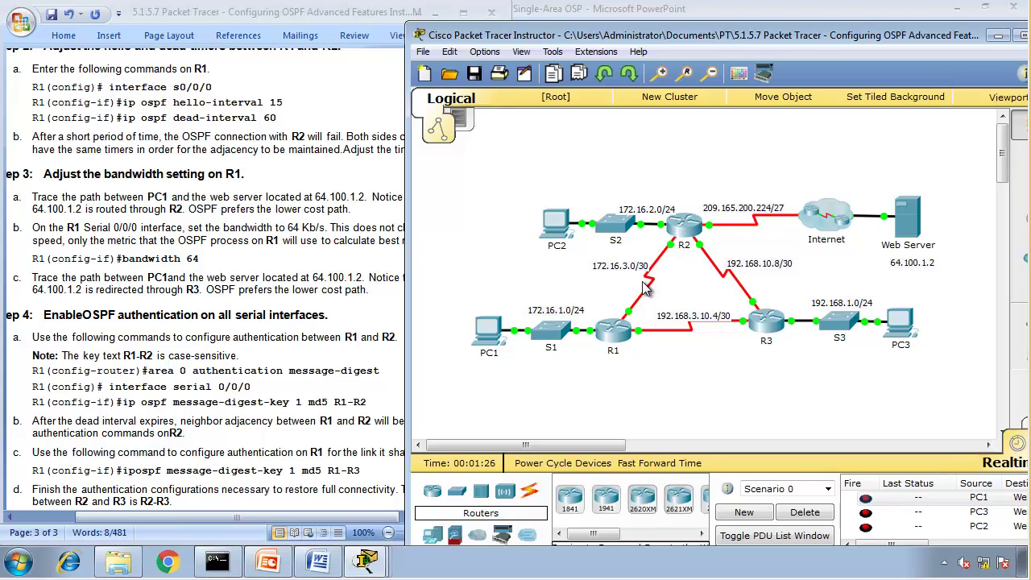
pyautogui.moveTo(570, 405); pyautogui.dragTo(769, 196)
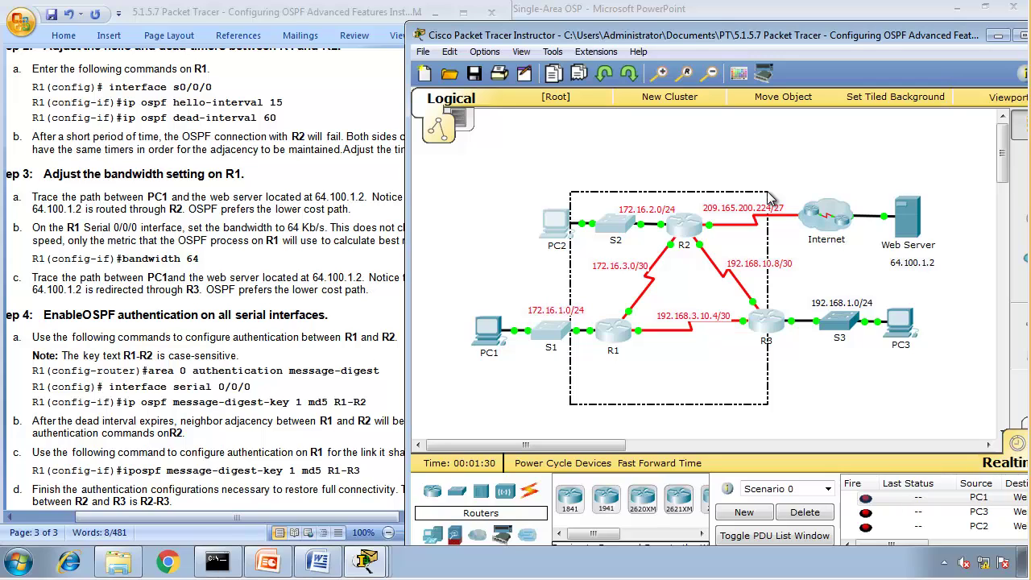
pyautogui.moveTo(769, 196); pyautogui.dragTo(769, 197)
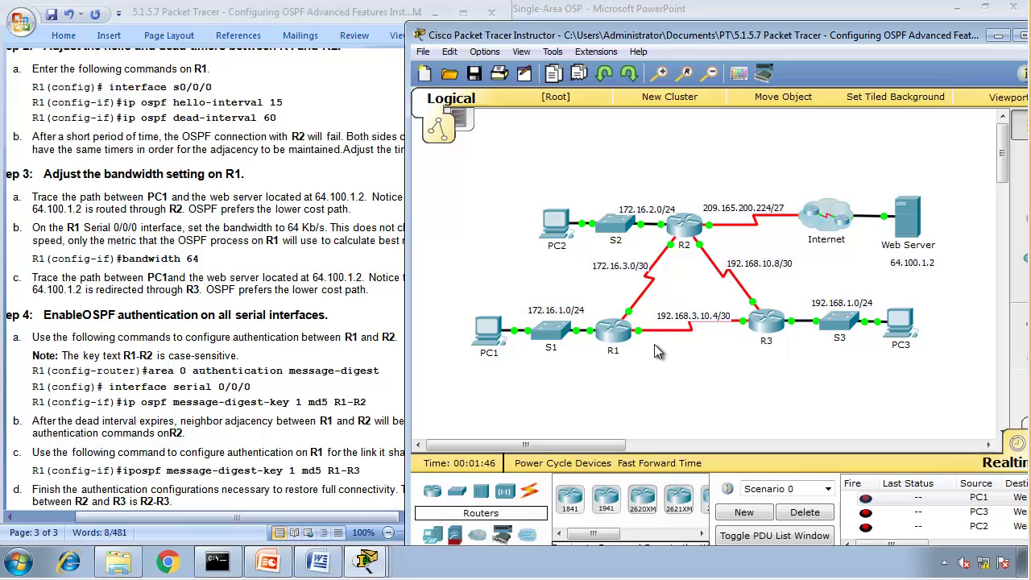
pyautogui.click(611, 329)
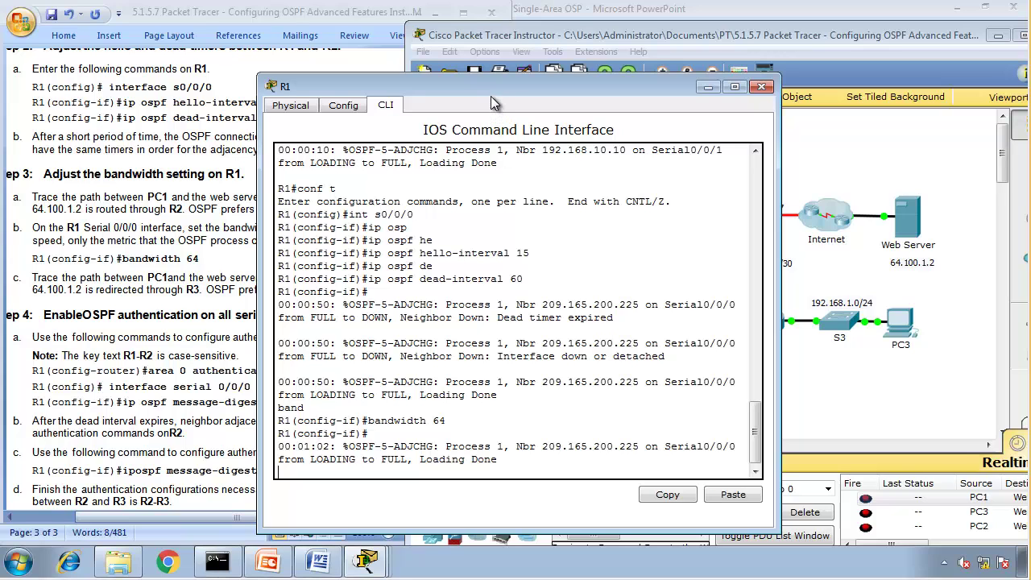
# On R1, enter OSPF process 1 configuration with 'router ospf 1'
pyautogui.moveTo(535, 80); pyautogui.dragTo(712, 58)
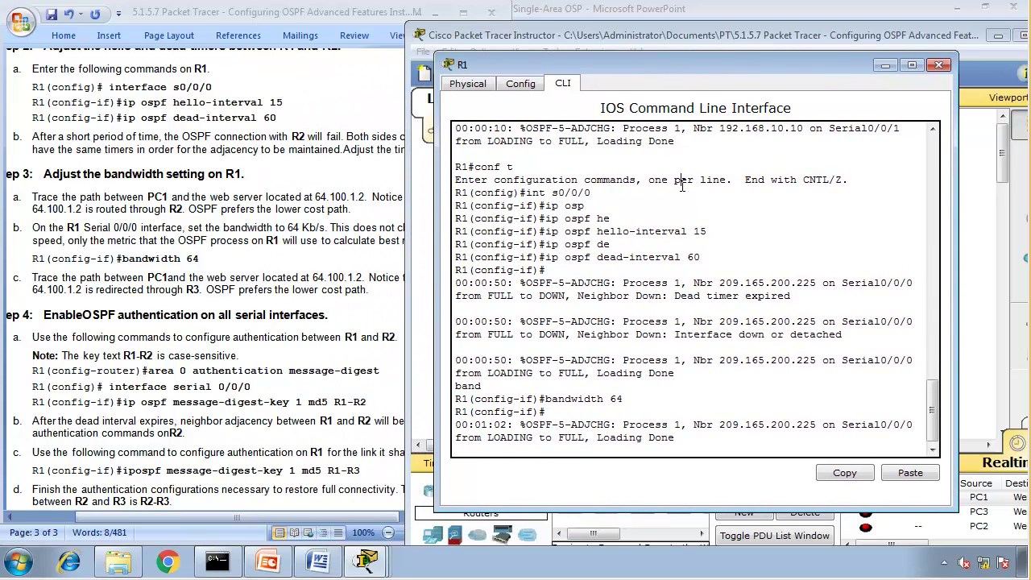
pyautogui.press('Return')
pyautogui.write('ro')
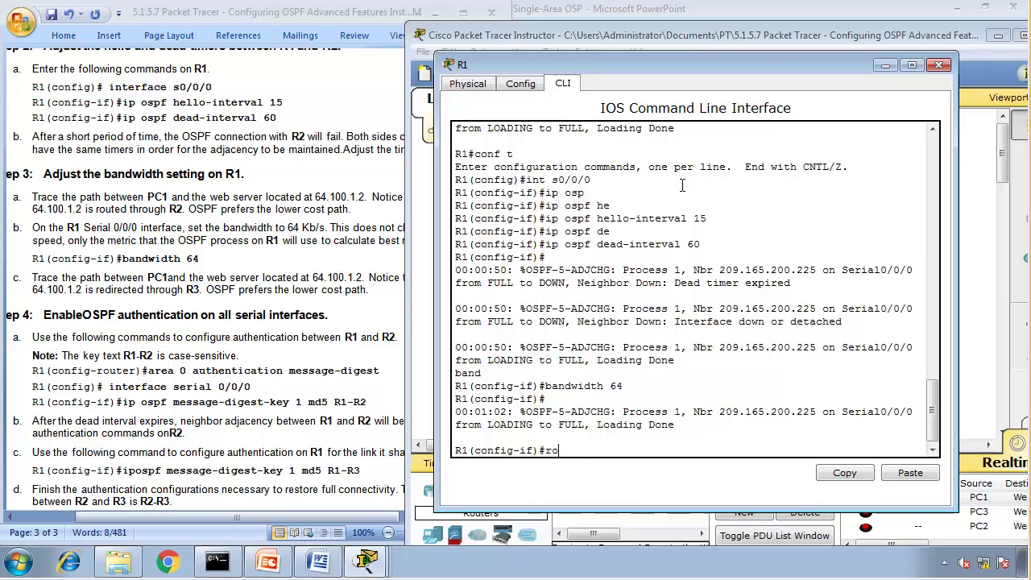
pyautogui.write('uter ospf 1')
pyautogui.press('Return')
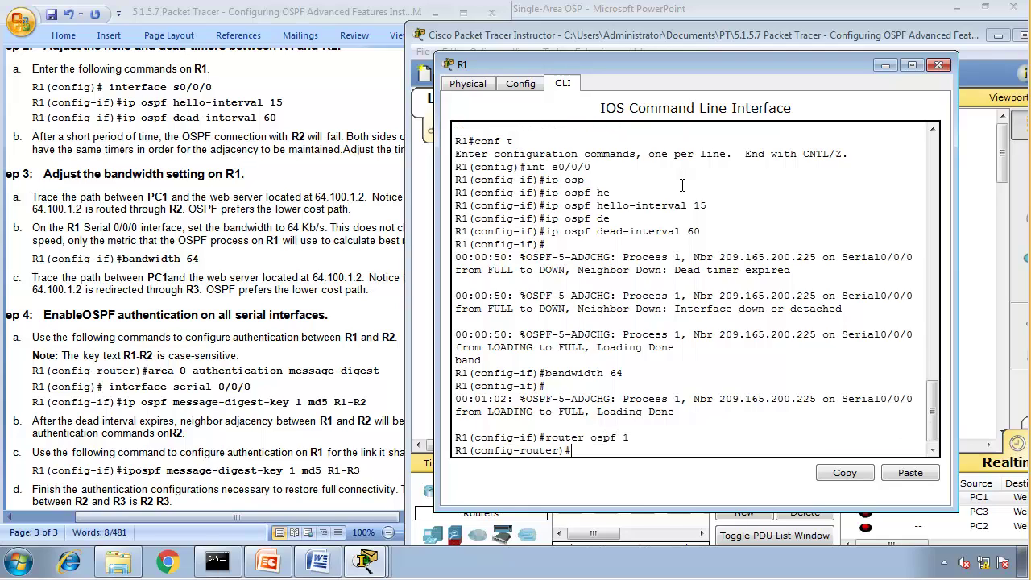
# Enable message-digest authentication for OSPF area 0 on R1
pyautogui.write('interf')
pyautogui.press('Return')
pyautogui.write('inter')
pyautogui.press('BackSpace')
pyautogui.press('BackSpace')
pyautogui.press('BackSpace')
pyautogui.press('BackSpace')
pyautogui.press('BackSpace')
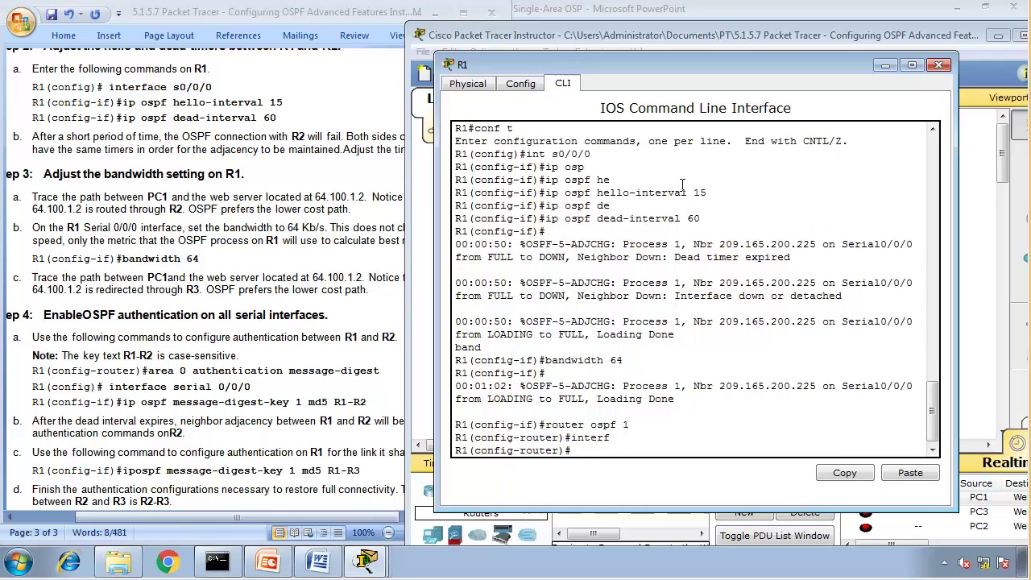
pyautogui.write('area')
pyautogui.press('Tab')
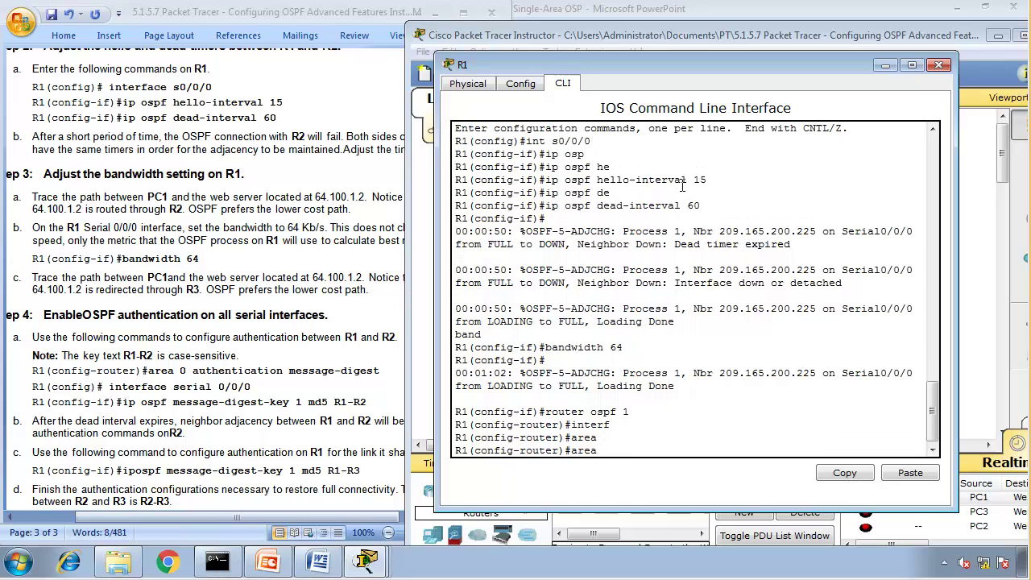
pyautogui.write('0 auth')
pyautogui.press('Tab')
pyautogui.write('mes')
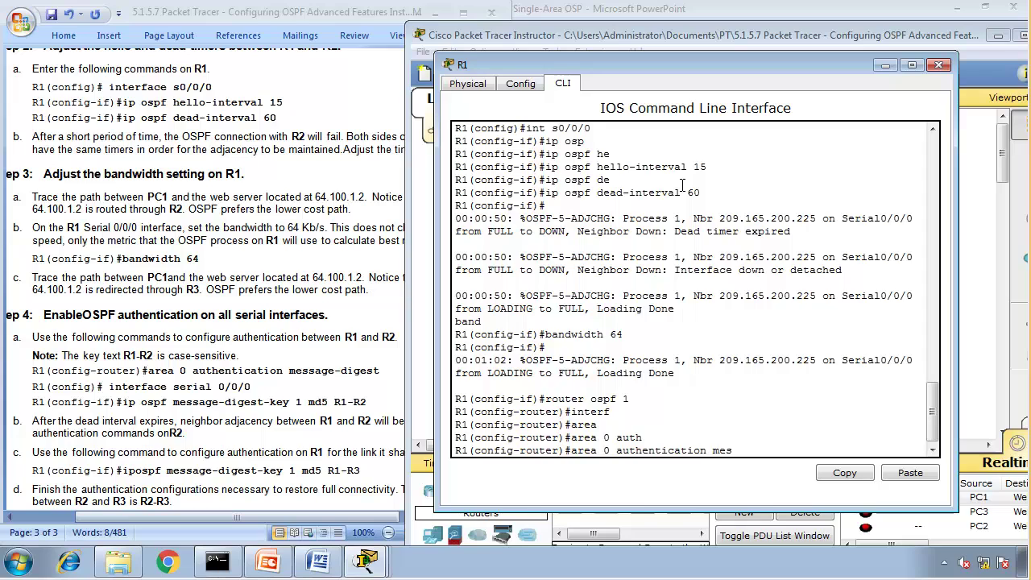
pyautogui.press('Tab')
pyautogui.press('Return')
# Set MD5 message-digest key 1 with the shared R1–R2 key on R1's Serial0/0/0
pyautogui.write('in')
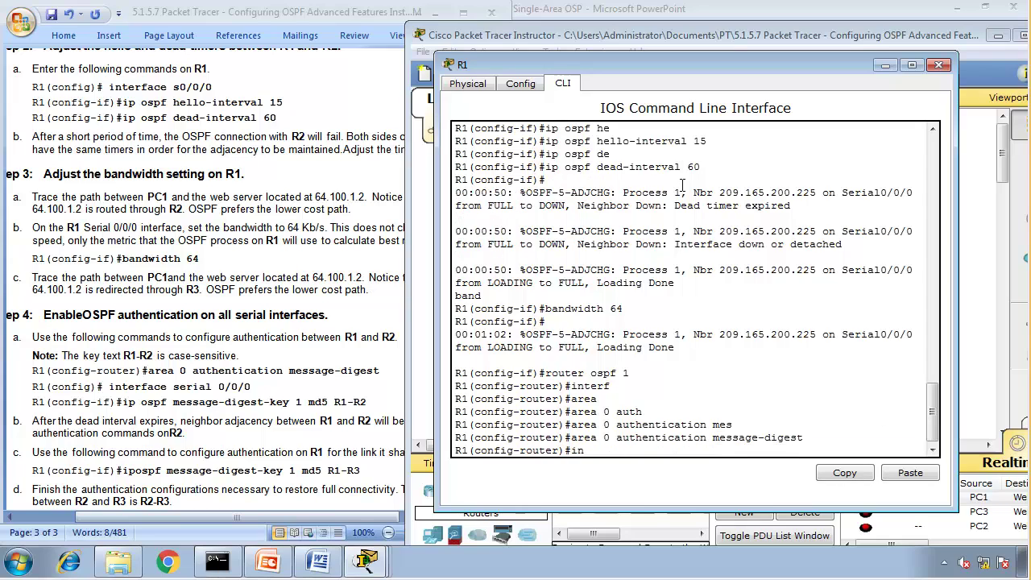
pyautogui.write('t s0/0/0')
pyautogui.press('Return')
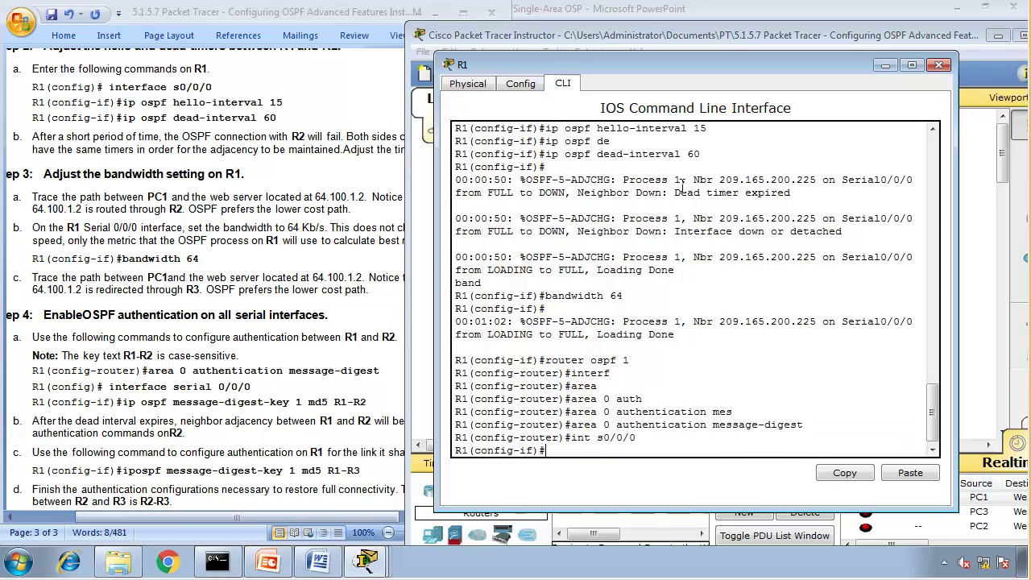
pyautogui.write('ip ospf m')
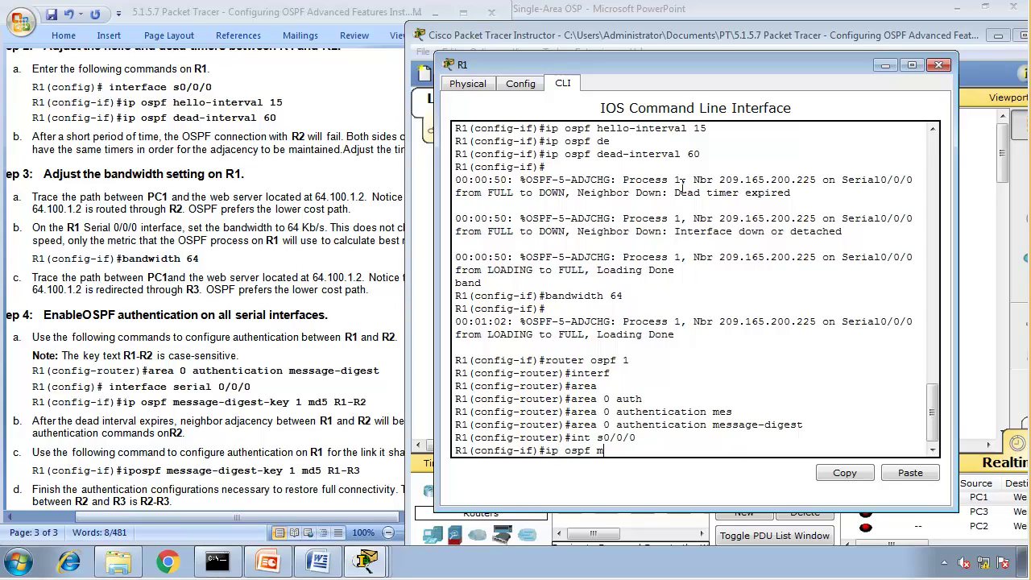
pyautogui.write('es')
pyautogui.press('Tab')
pyautogui.write('1')
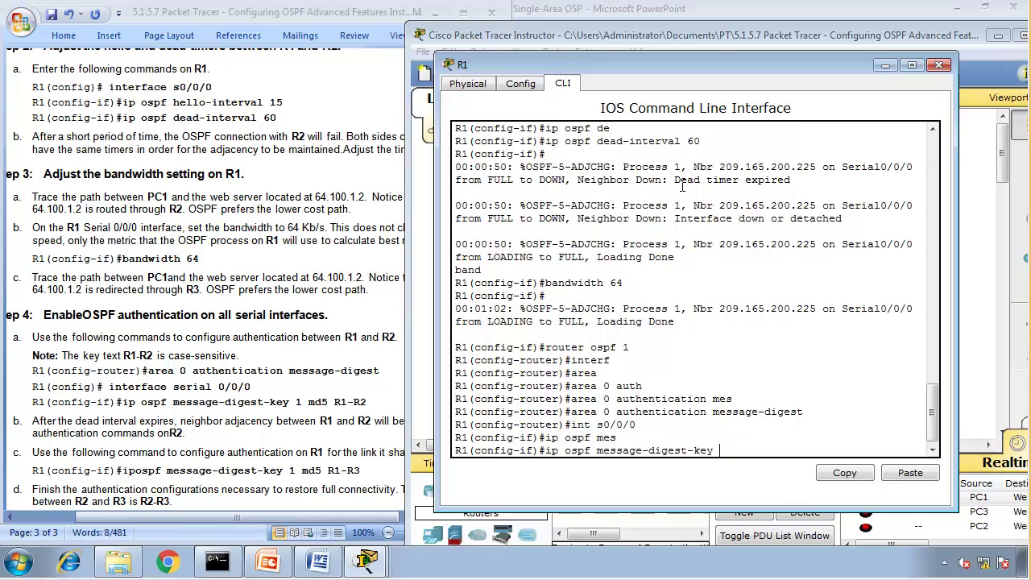
pyautogui.write(' md')
pyautogui.press('Tab')
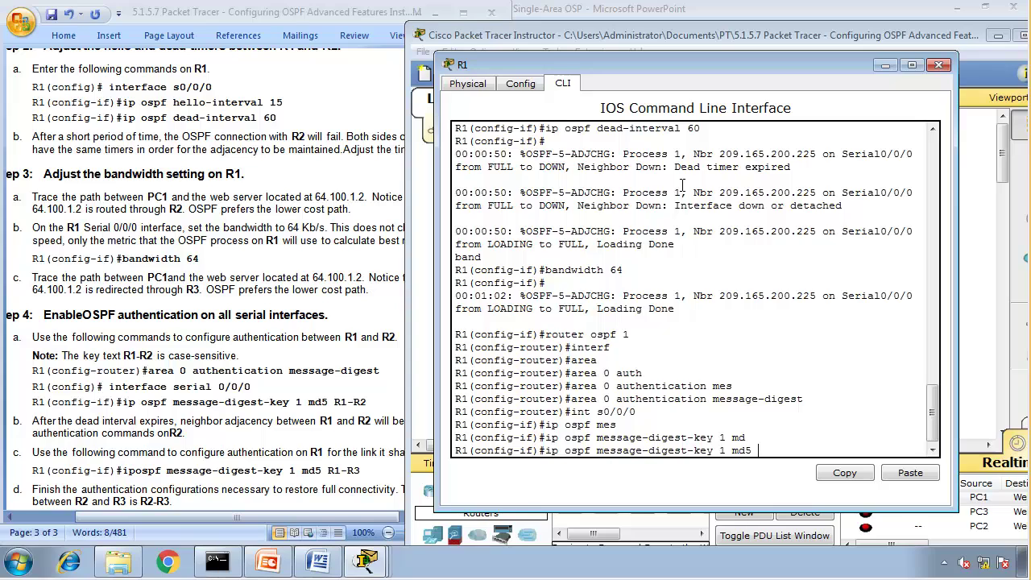
pyautogui.write('R1-R2')
pyautogui.press('Return')
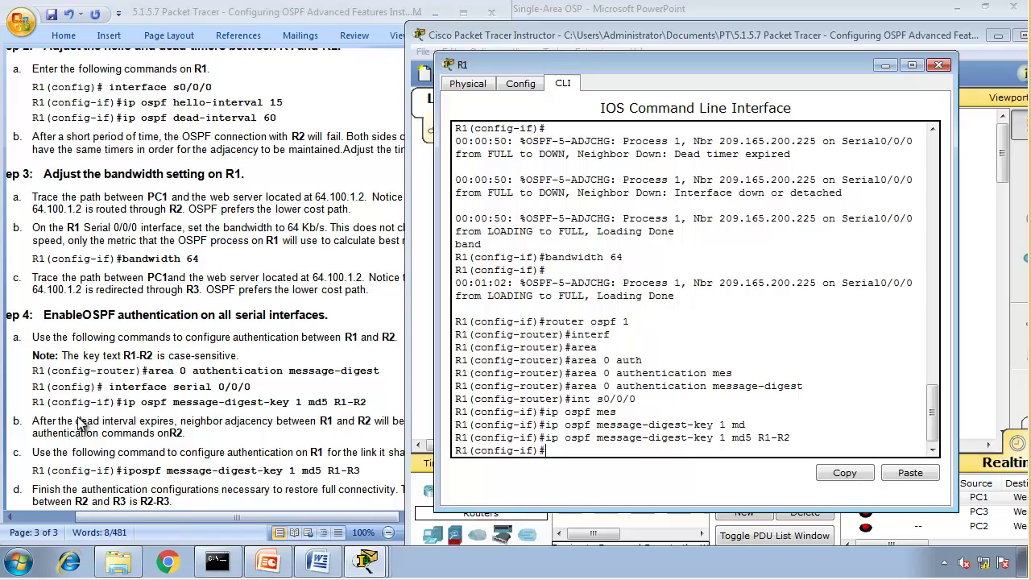
pyautogui.click(42, 423)
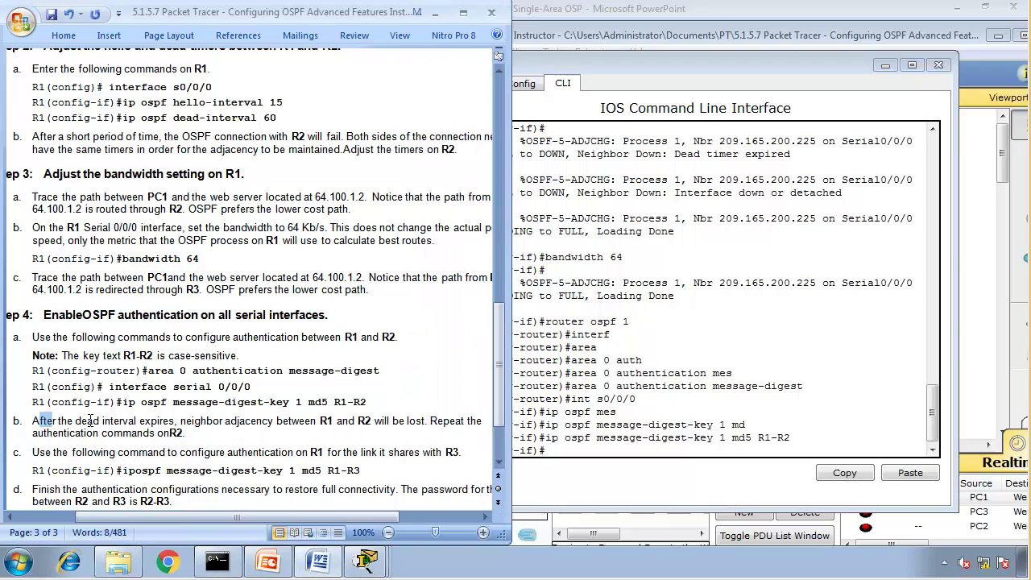
# Mark instruction steps b and c, then show R2's OSPF neighbor table
pyautogui.moveTo(32, 420); pyautogui.dragTo(410, 476)
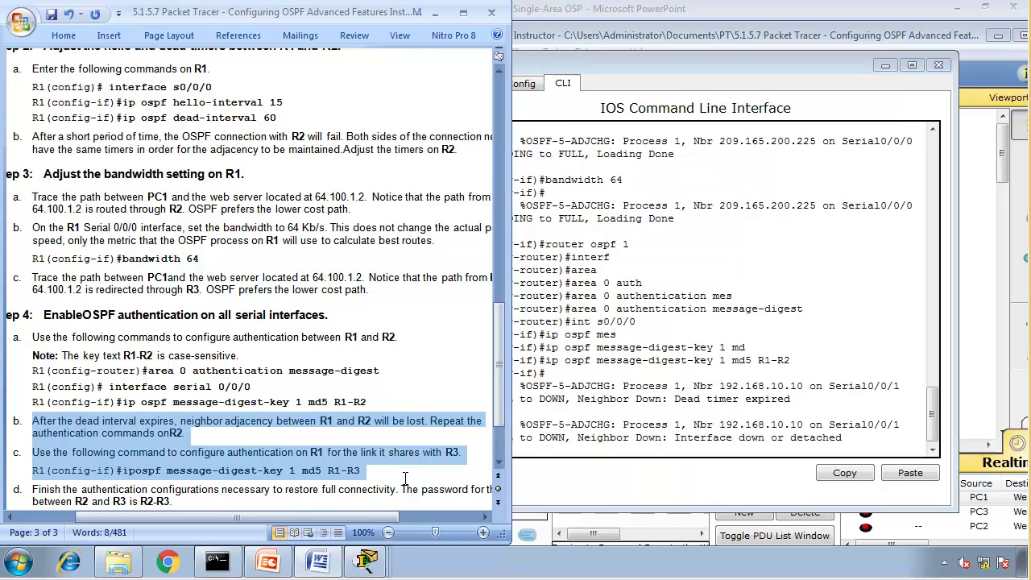
pyautogui.click(364, 563)
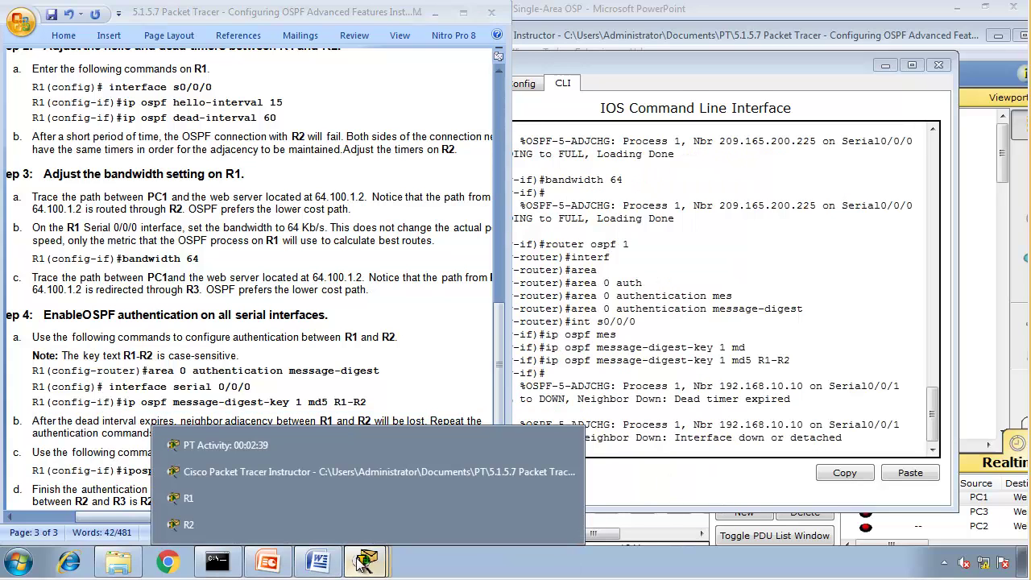
pyautogui.click(341, 521)
pyautogui.press('Return')
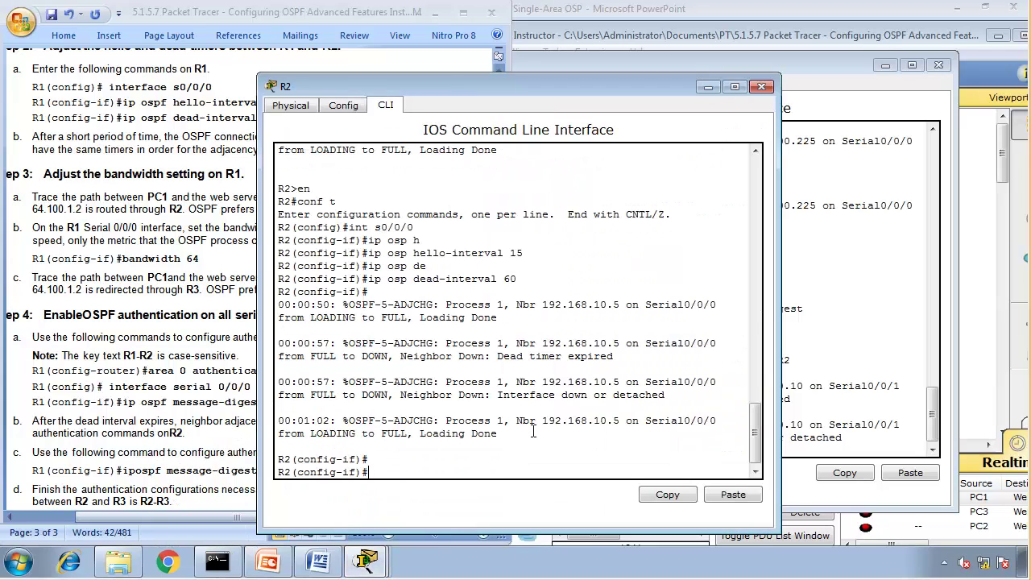
pyautogui.write('do show ip')
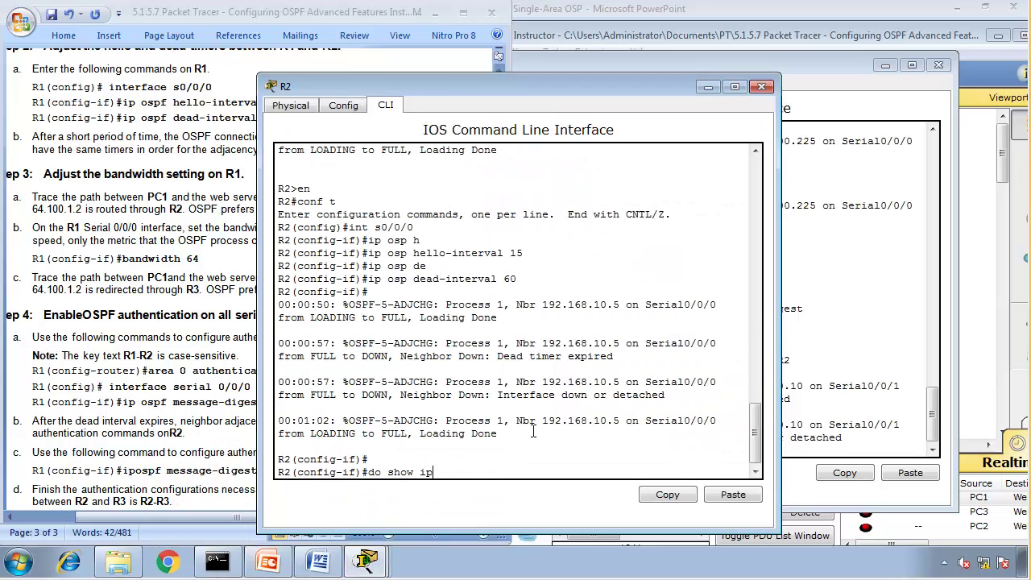
pyautogui.write(' ospf ne')
pyautogui.press('Return')
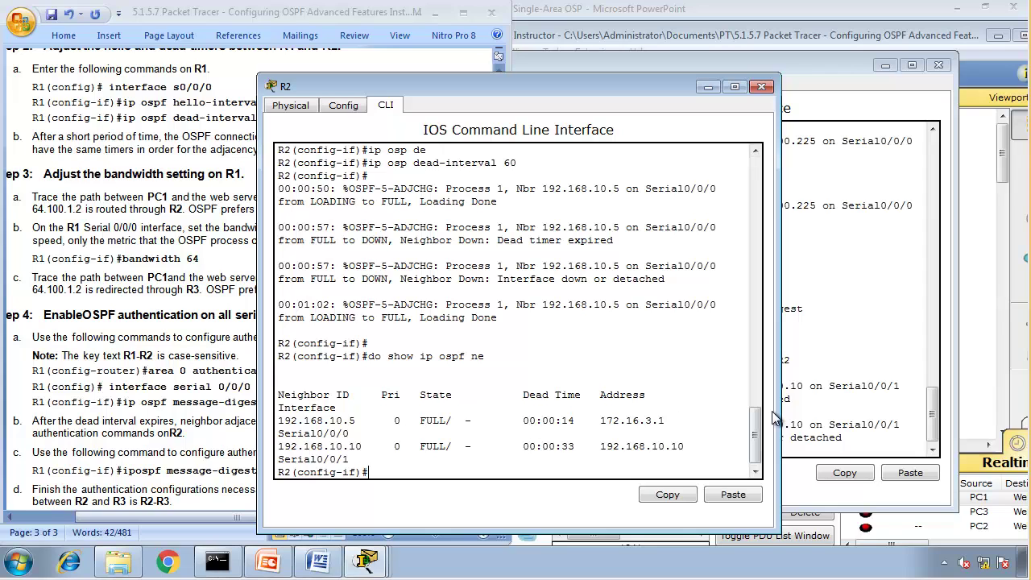
pyautogui.moveTo(780, 380); pyautogui.dragTo(1025, 379)
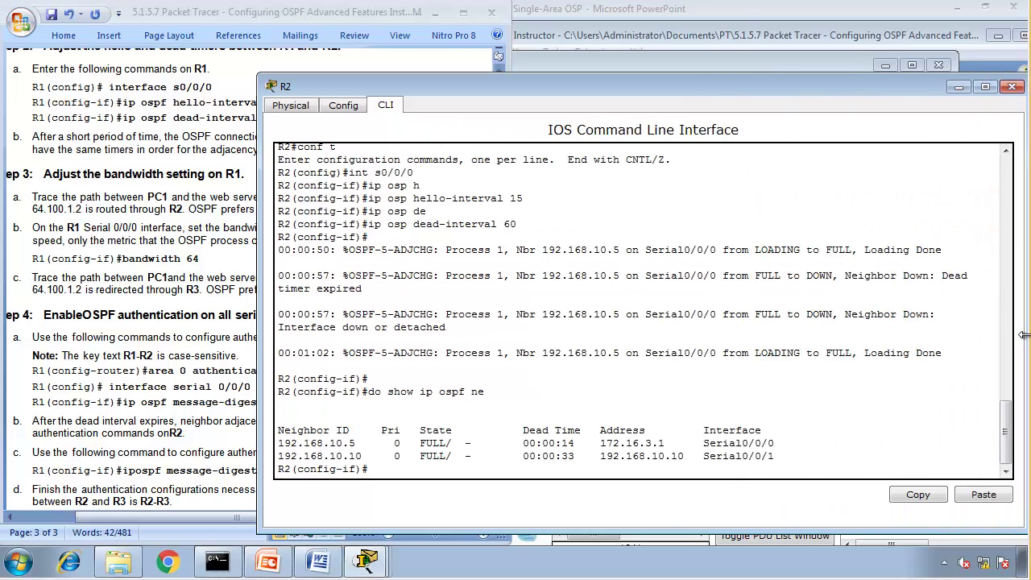
# Rerun 'show ip ospf neighbor' on R2 until R1's dead timer expires and it drops
pyautogui.moveTo(582, 442); pyautogui.dragTo(513, 445)
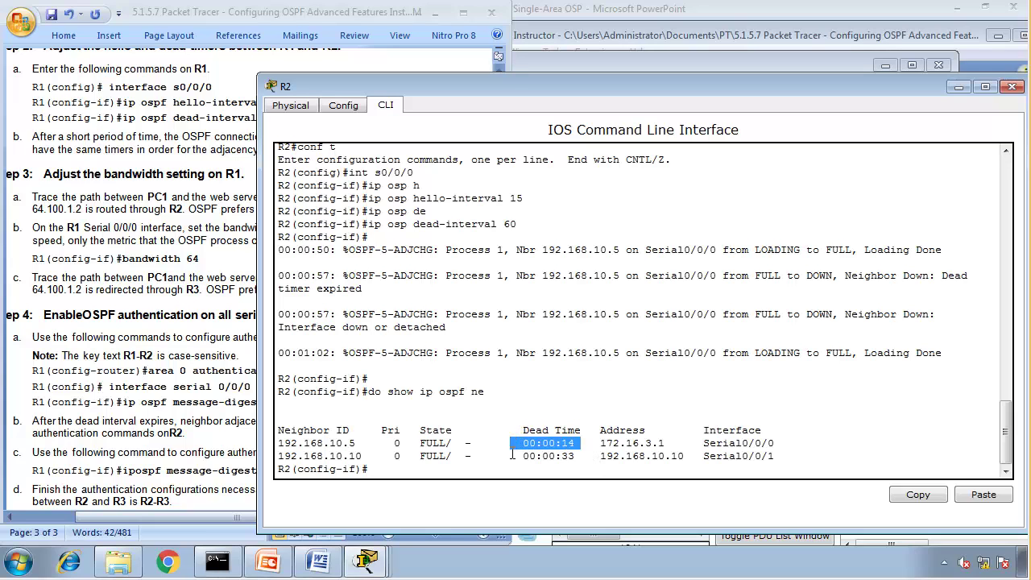
pyautogui.press('Up')
pyautogui.press('Return')
pyautogui.press('Up')
pyautogui.press('Return')
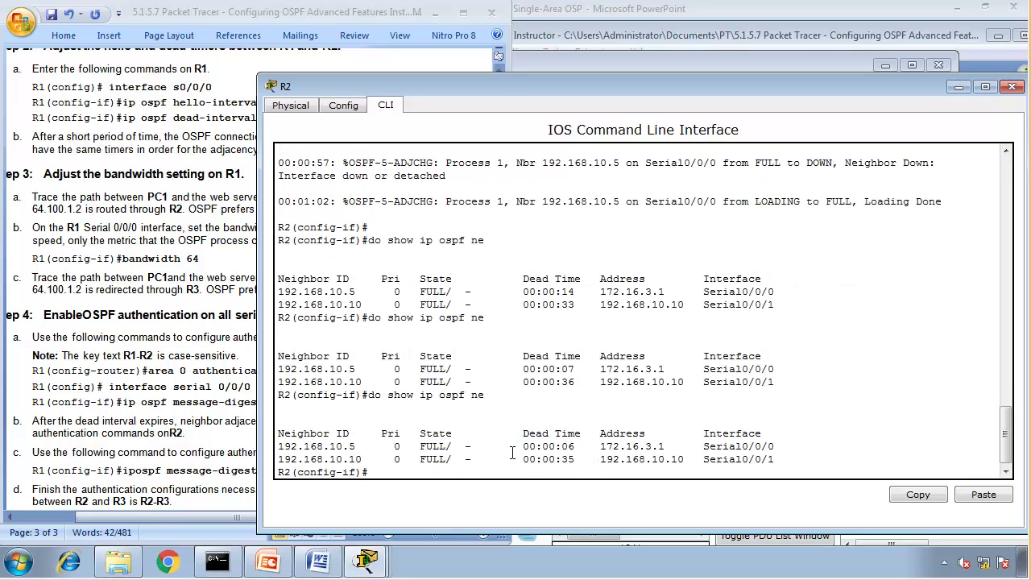
pyautogui.press('Up')
pyautogui.press('Return')
pyautogui.press('Up')
pyautogui.press('Return')
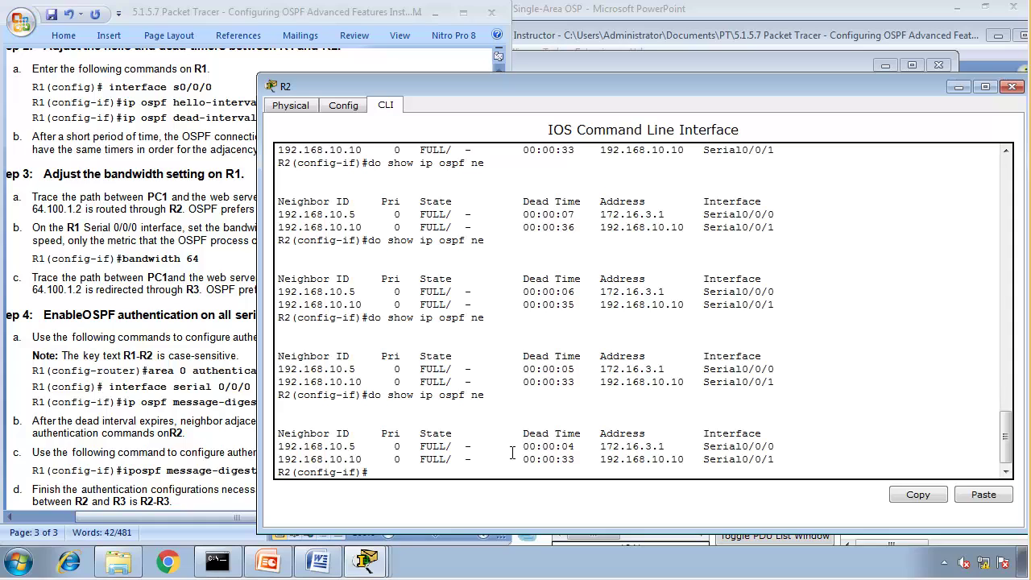
pyautogui.press('Up')
pyautogui.press('Return')
pyautogui.press('Up')
pyautogui.press('Return')
pyautogui.press('Up')
pyautogui.press('Return')
pyautogui.press('Up')
pyautogui.press('Return')
pyautogui.press('Up')
pyautogui.press('Return')
pyautogui.press('Up')
pyautogui.press('Return')
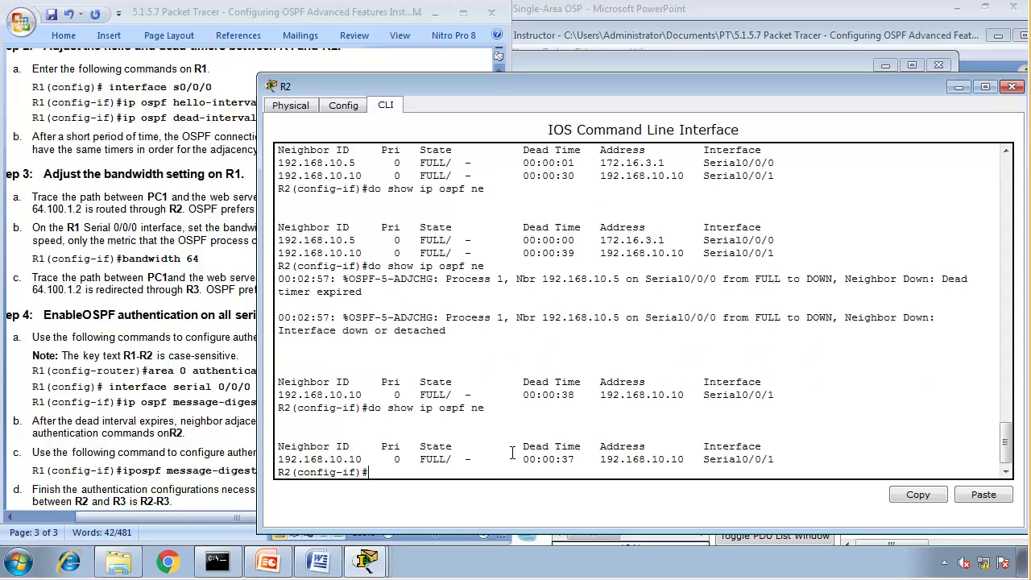
pyautogui.press('Up')
pyautogui.press('Return')
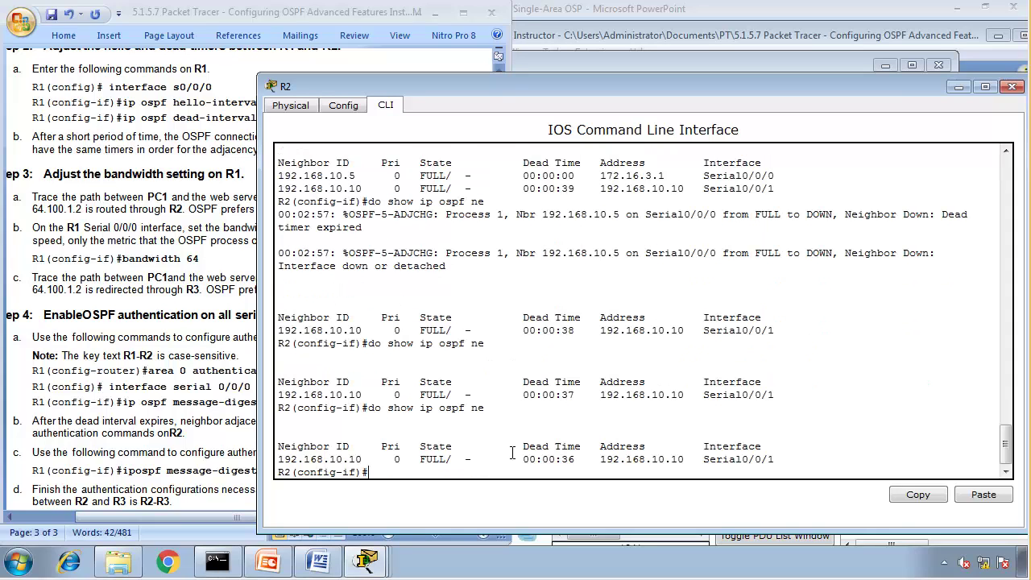
# Give R2's Serial0/0/0 MD5 message-digest key 1 with the shared R1–R2 key
pyautogui.write('int s0/0/0')
pyautogui.press('Return')
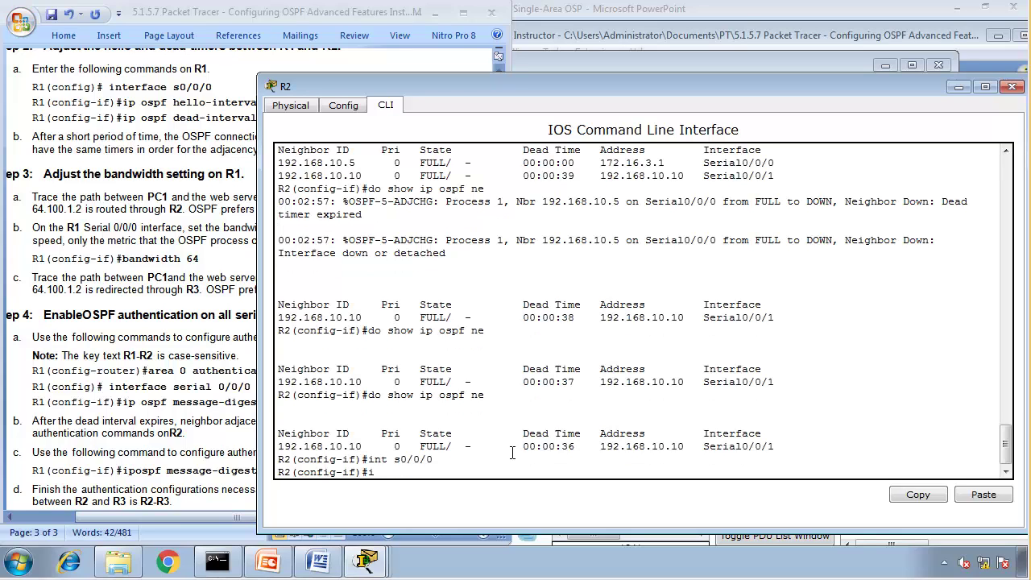
pyautogui.write('ip ospf me')
pyautogui.press('Tab')
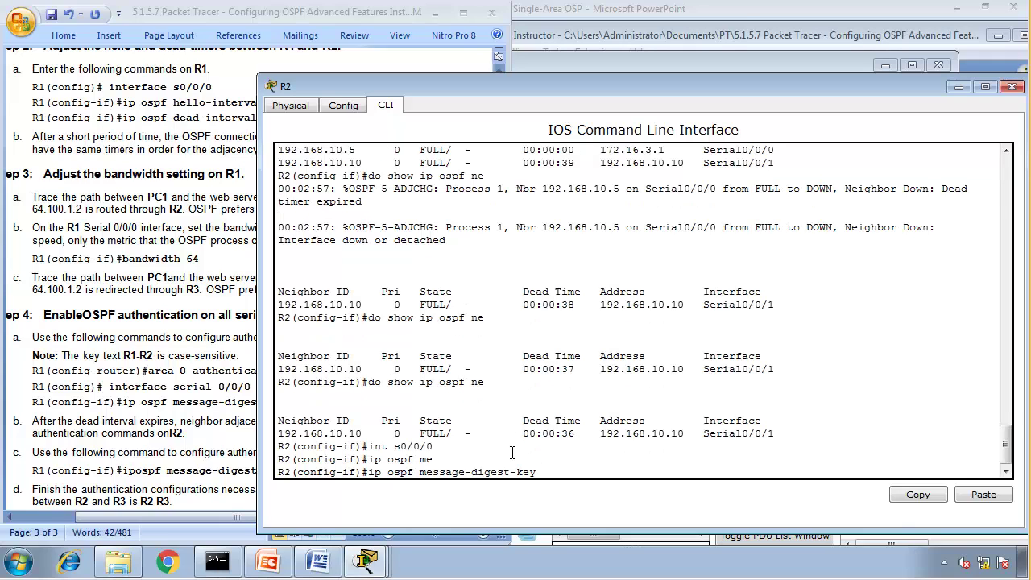
pyautogui.write('1 md')
pyautogui.press('Tab')
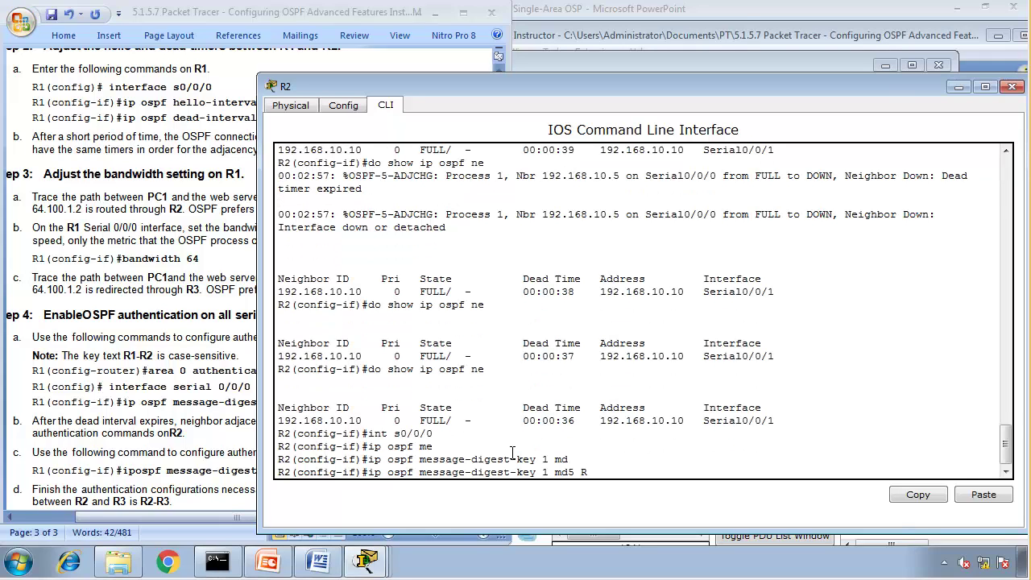
pyautogui.write('R1-R2')
pyautogui.press('Return')
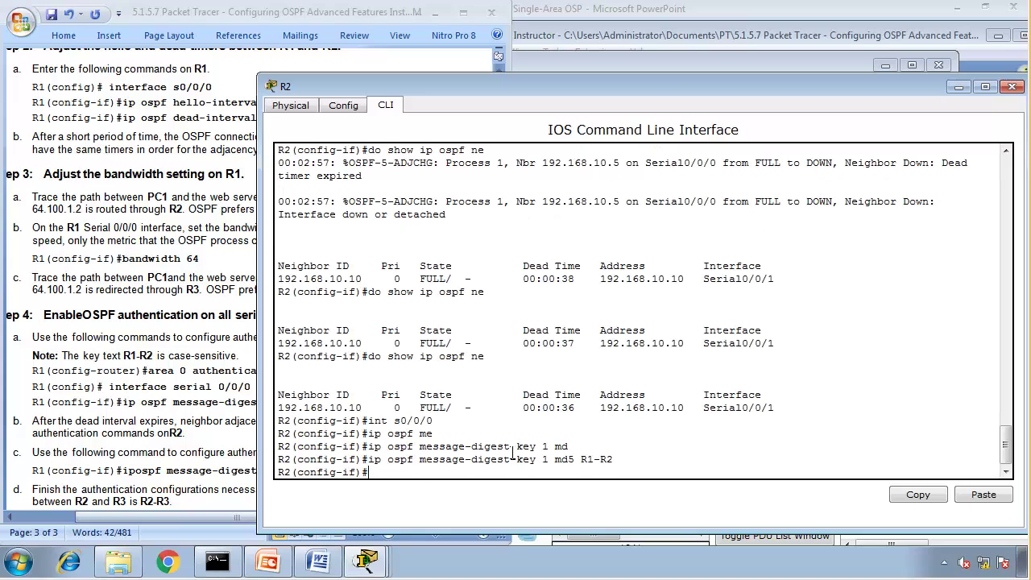
# Clear the instruction highlight and enter 'router ospf 1' in R2's console
pyautogui.click(174, 439)
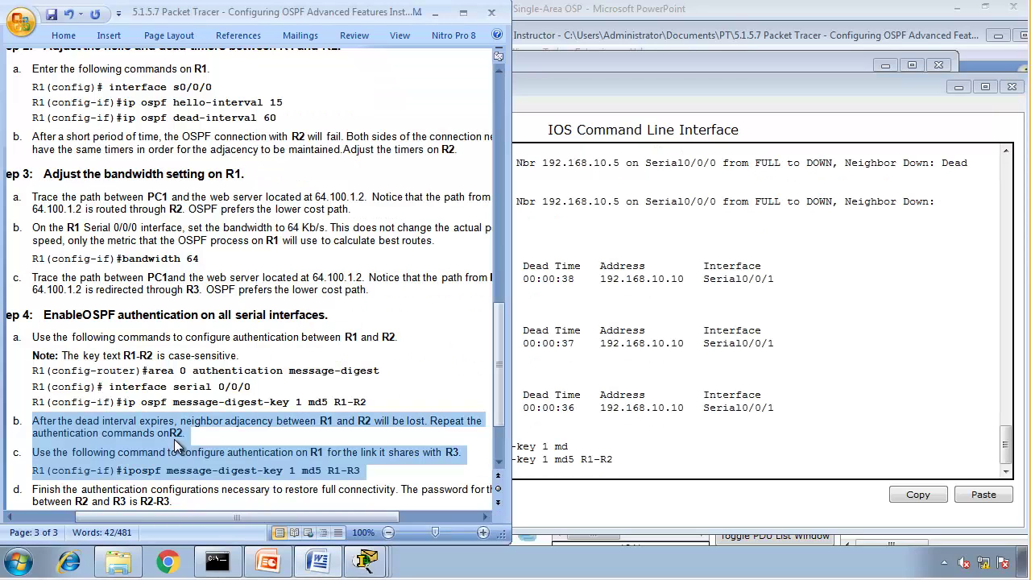
pyautogui.click(141, 470)
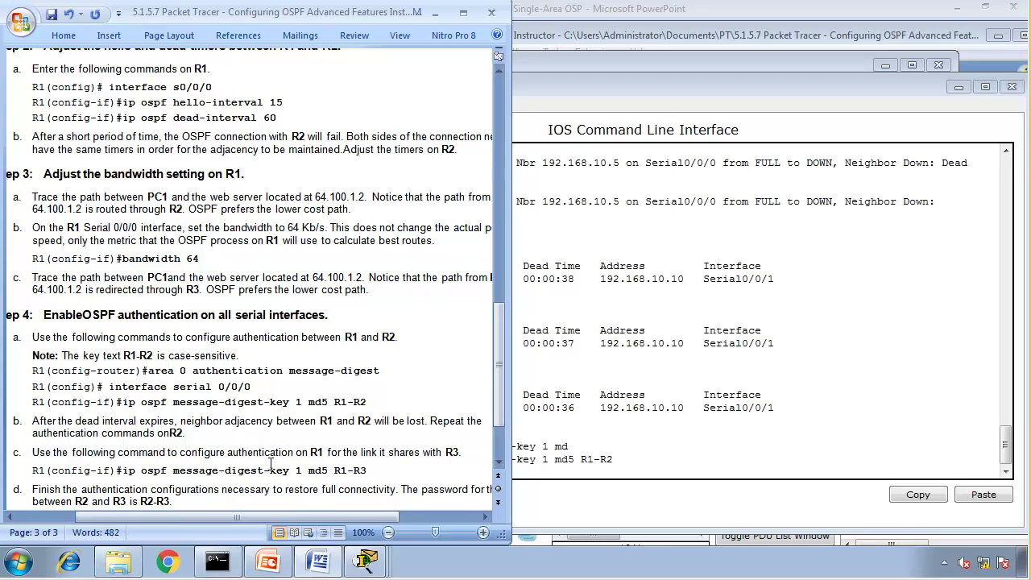
pyautogui.click(741, 446)
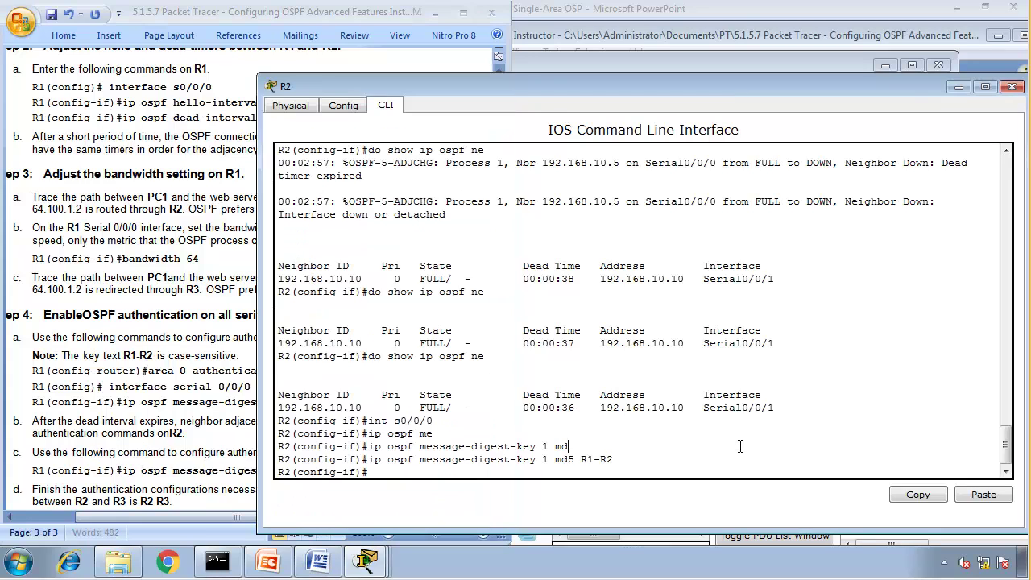
pyautogui.press('Return')
pyautogui.press('Return')
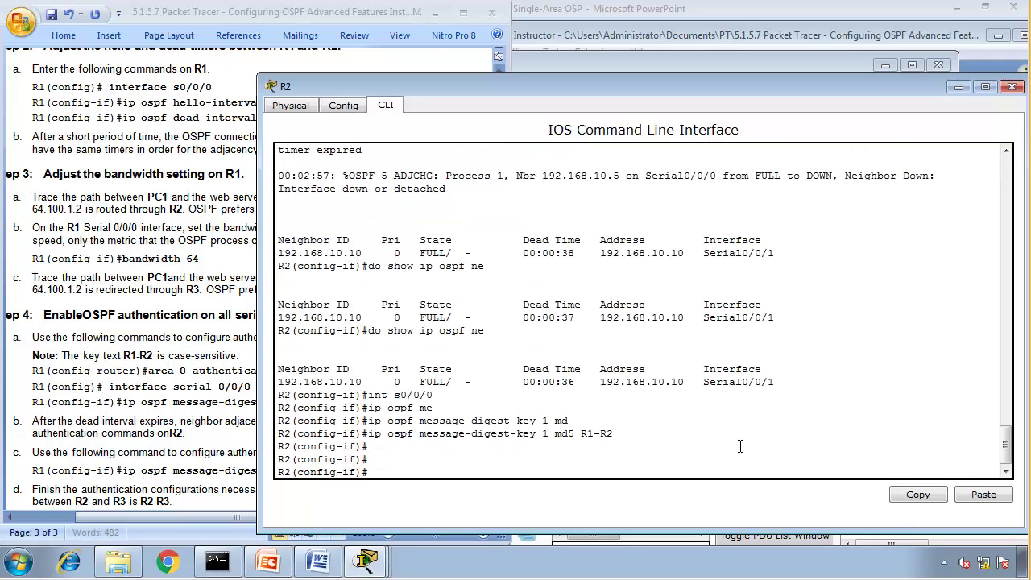
pyautogui.write('if)#router ospf 1')
pyautogui.press('Return')
# Enable area 0 message-digest authentication on R2 and exit configuration mode with 'end'
pyautogui.write('are')
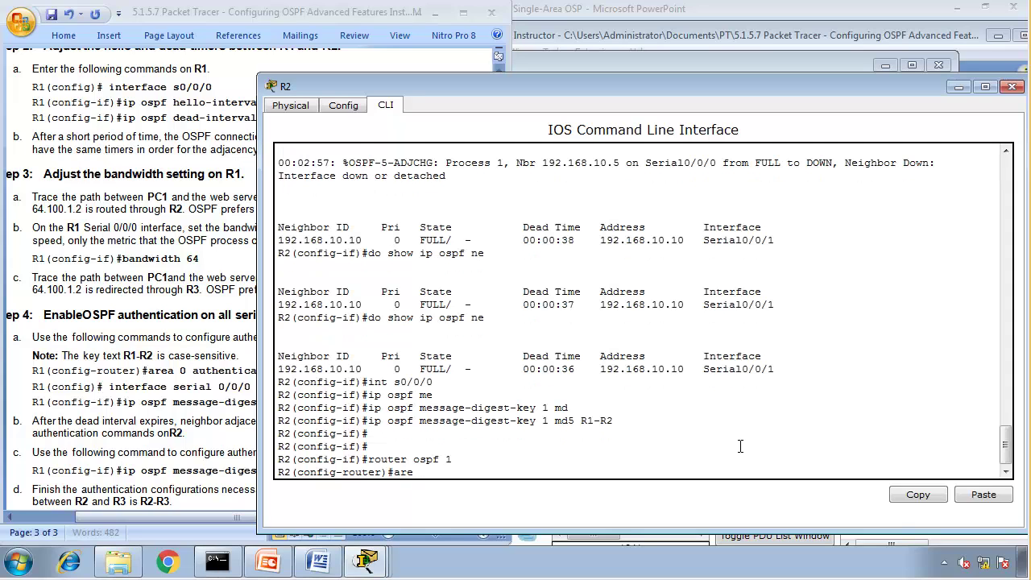
pyautogui.press('Tab')
pyautogui.write('0 auth')
pyautogui.press('Tab')
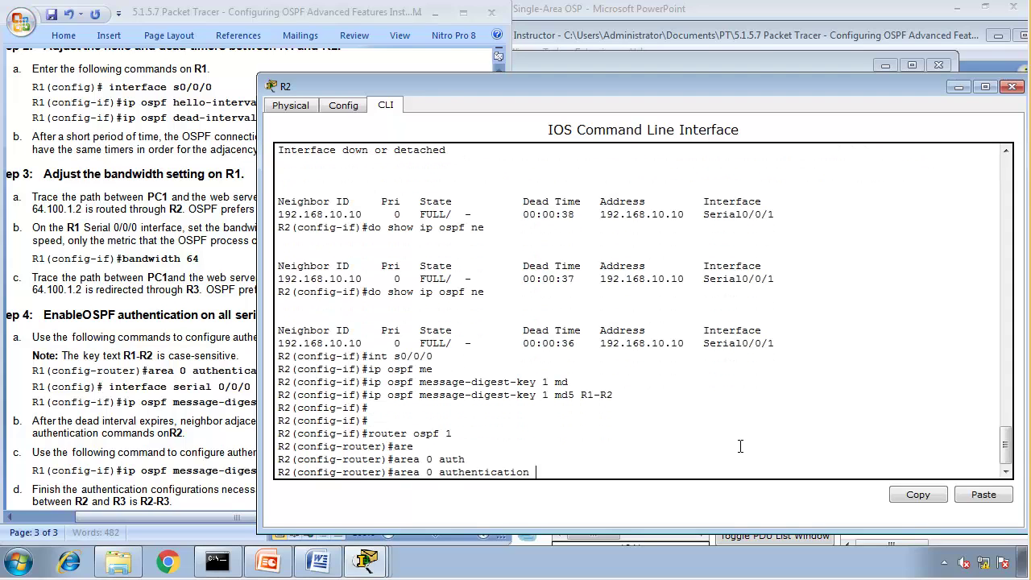
pyautogui.write('me')
pyautogui.press('Tab')
pyautogui.press('Return')
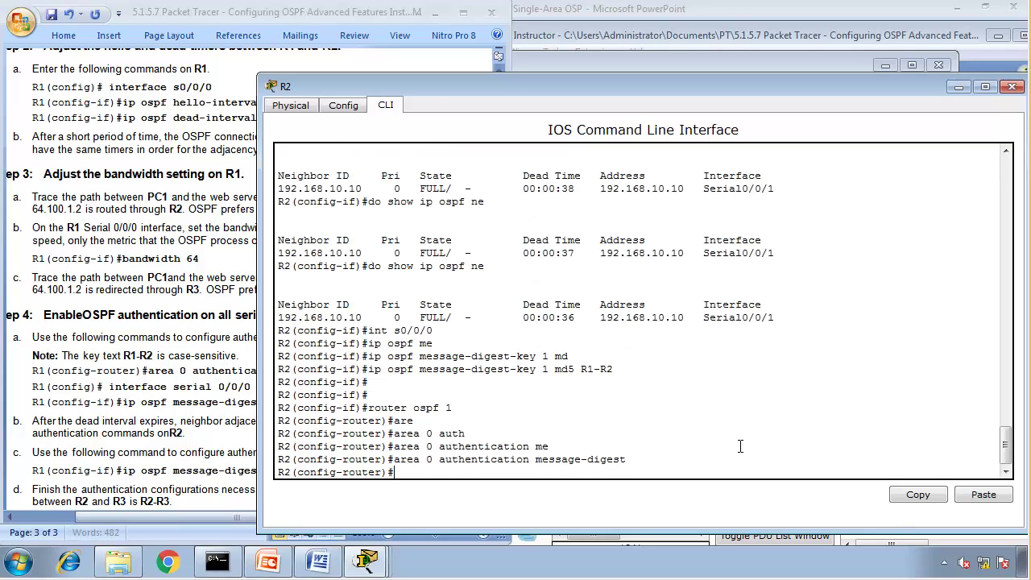
pyautogui.write('end')
pyautogui.press('Return')
# Repeat 'show ip ospf neighbor' on R2 until both neighbors show FULL
pyautogui.write('show i')
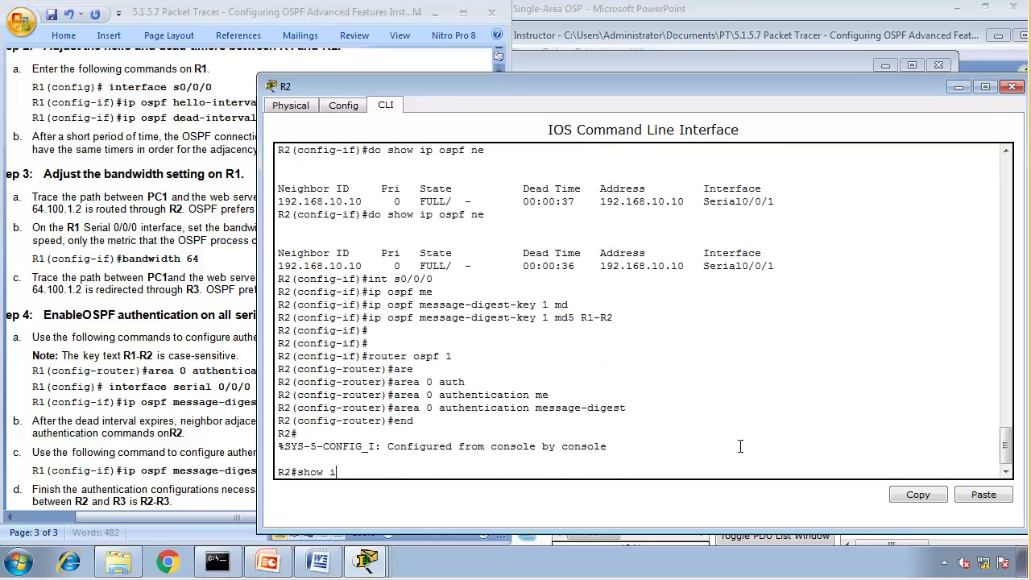
pyautogui.write('p osp ne')
pyautogui.press('Return')
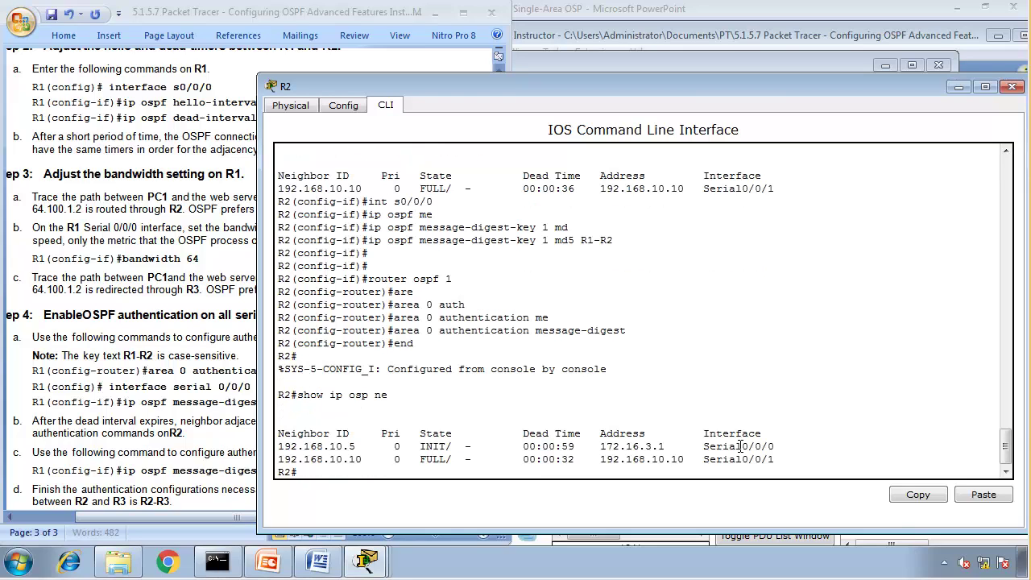
pyautogui.press('Up')
pyautogui.press('Return')
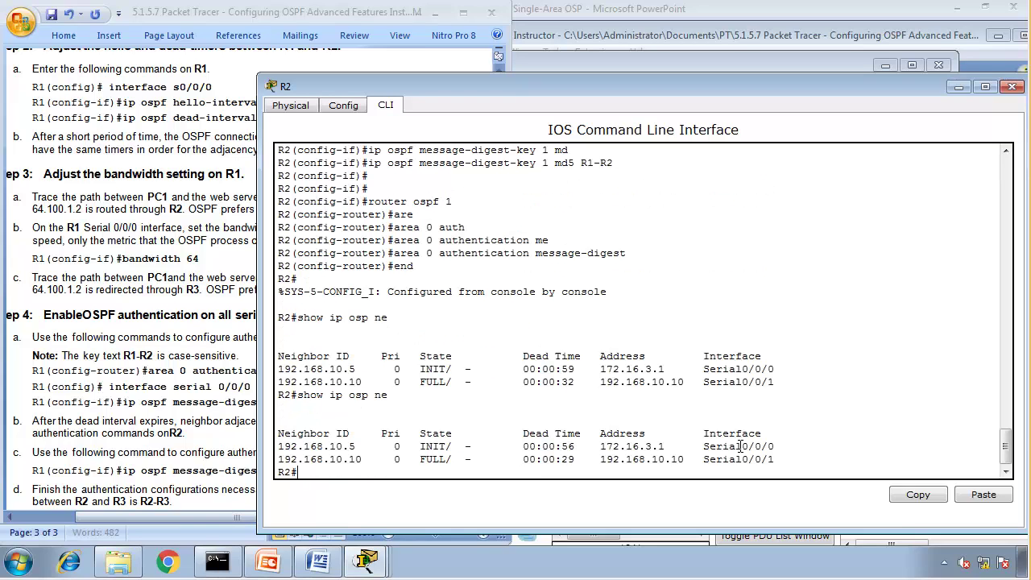
pyautogui.press('Up')
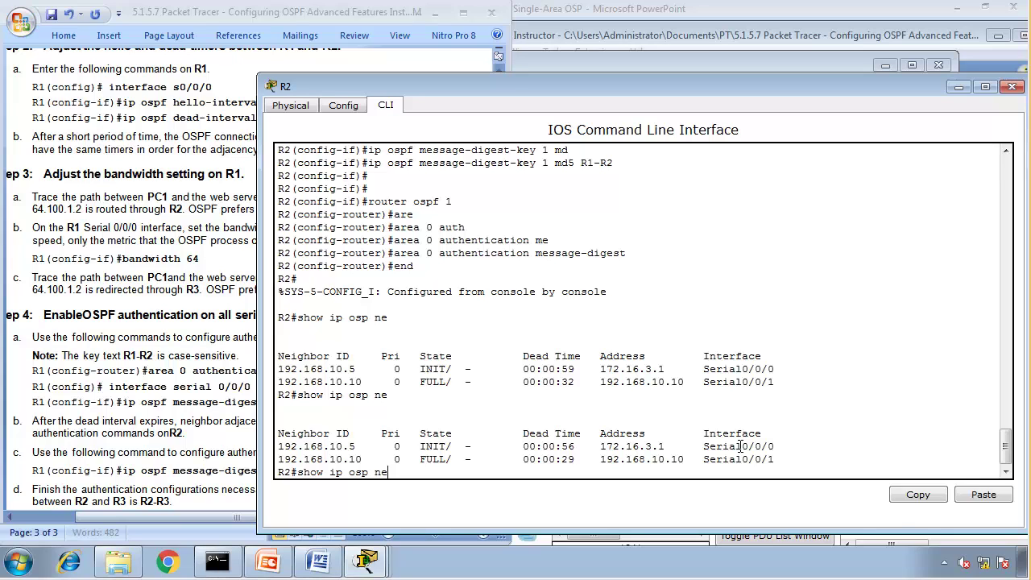
pyautogui.press('Return')
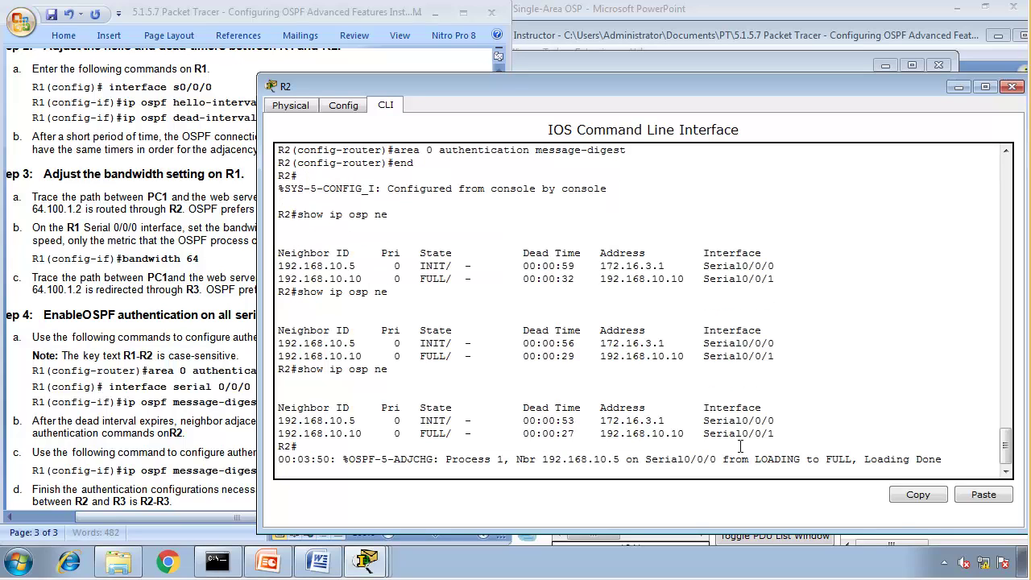
pyautogui.press('Up')
pyautogui.press('Return')
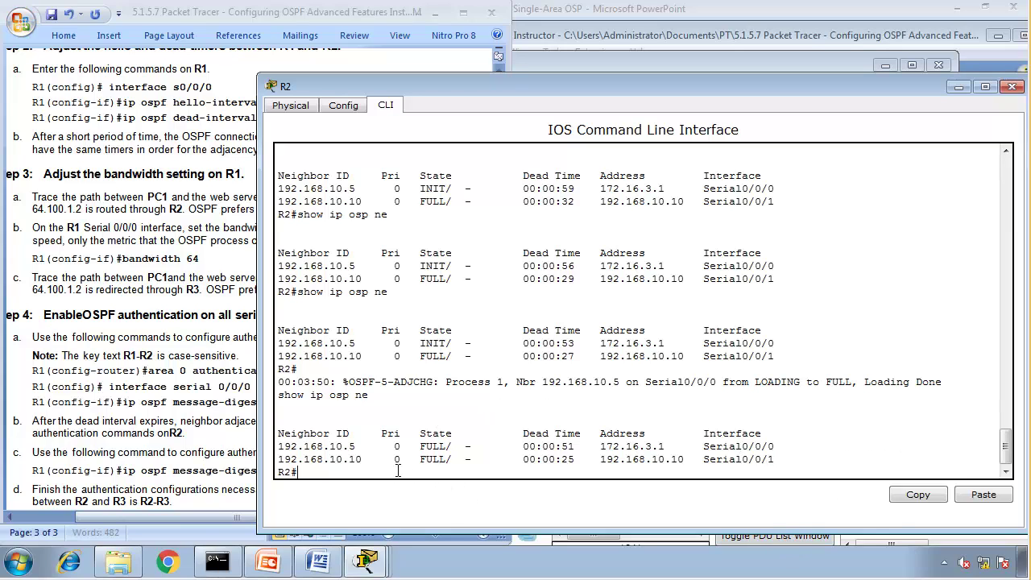
pyautogui.click(366, 561)
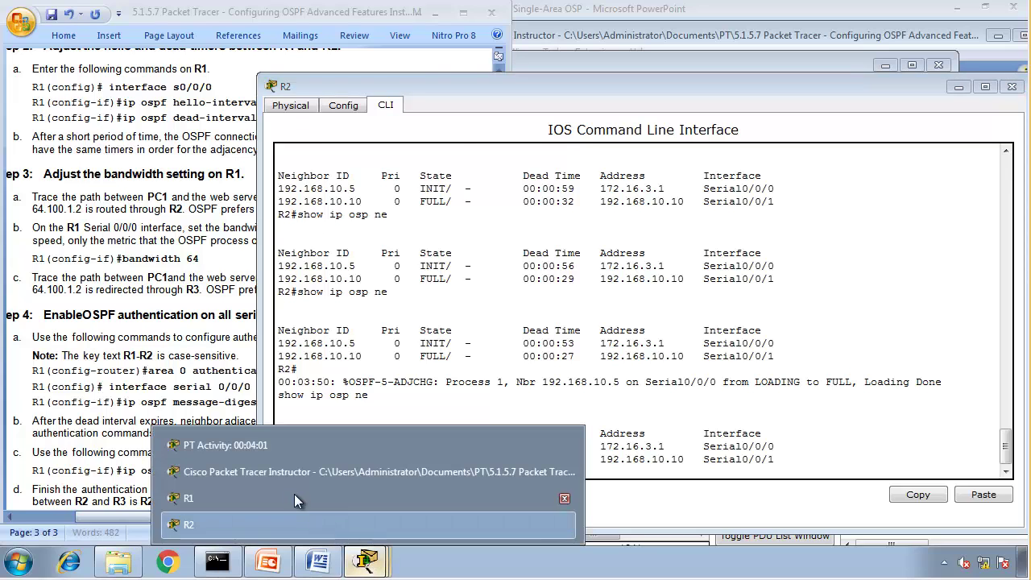
# Look up the R1–R3 link key in the lab instructions and reopen R1's console
pyautogui.click(294, 494)
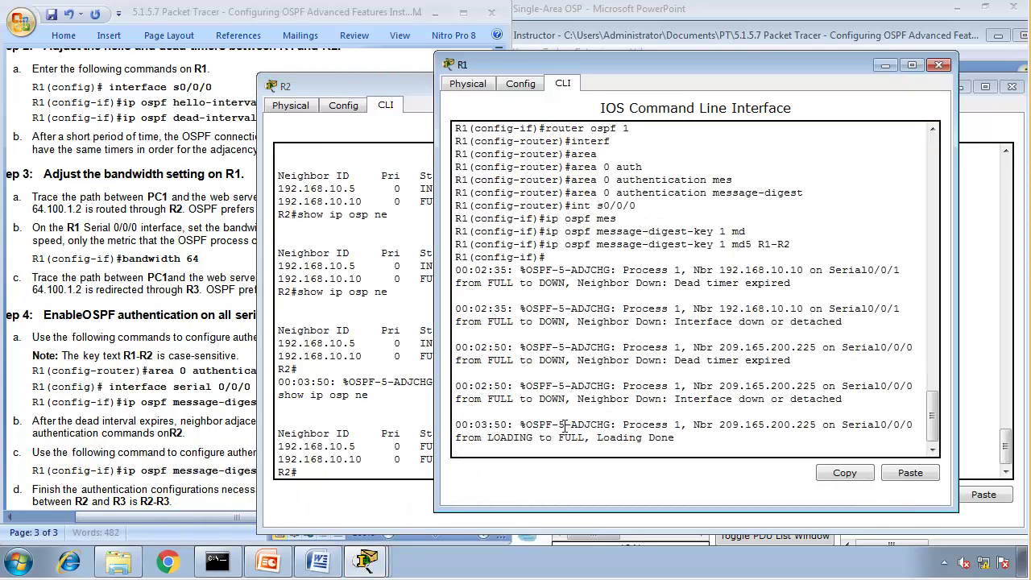
pyautogui.press('Return')
pyautogui.press('Return')
pyautogui.press('Return')
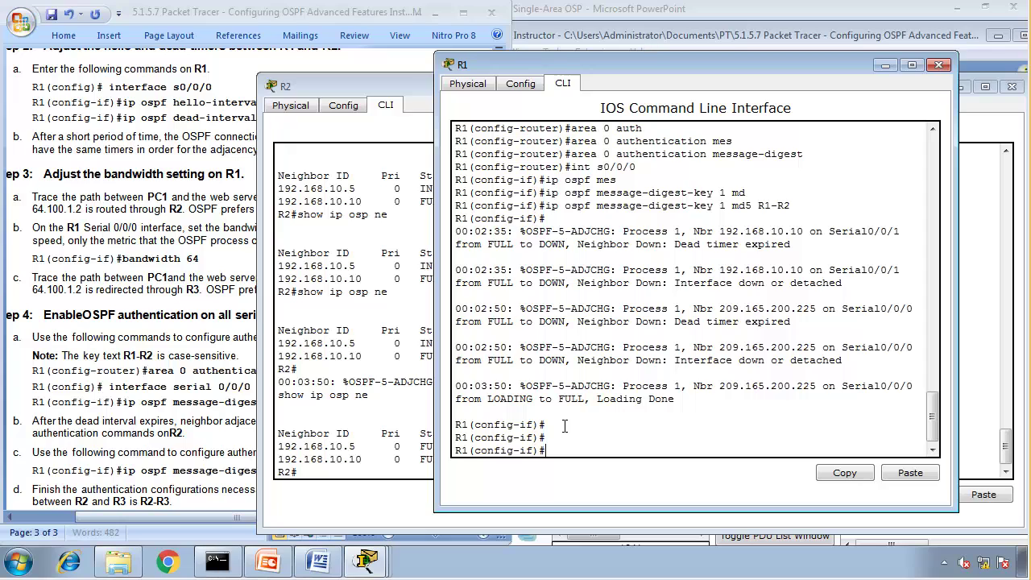
pyautogui.click(212, 425)
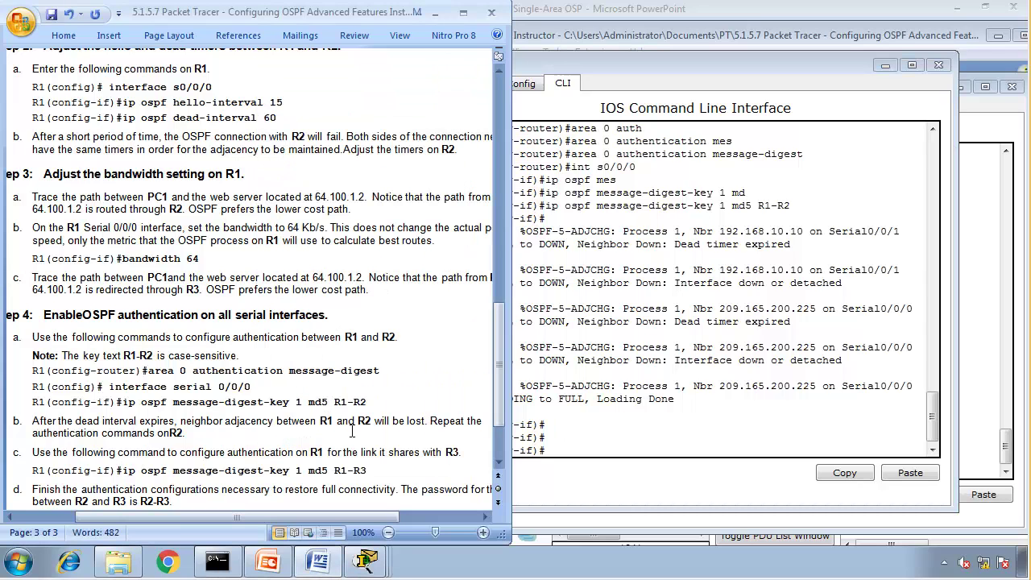
pyautogui.moveTo(334, 402); pyautogui.dragTo(364, 402)
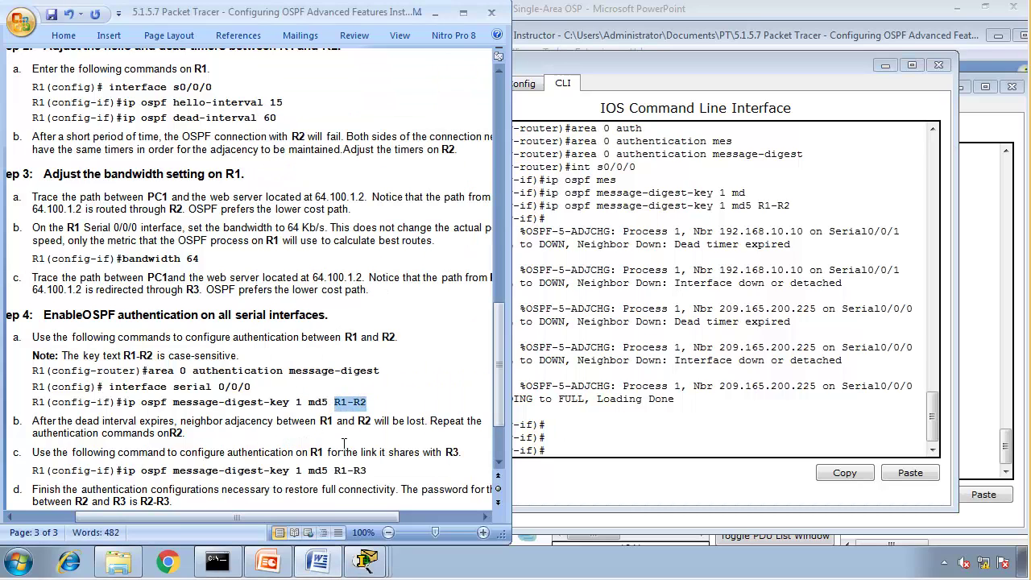
pyautogui.moveTo(339, 463)
pyautogui.mouseDown()
pyautogui.moveTo(373, 474)
pyautogui.moveTo(336, 467)
pyautogui.mouseUp()
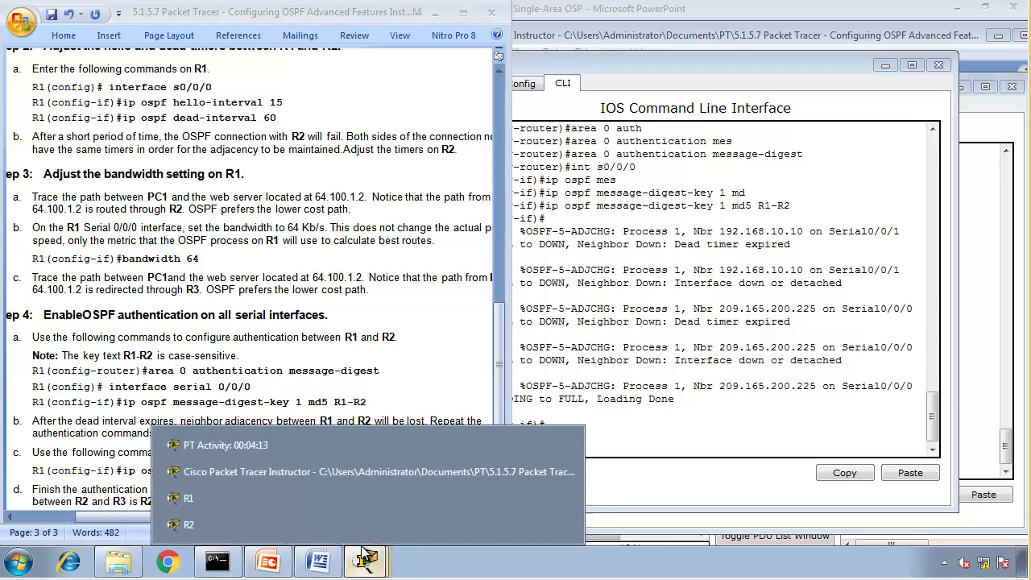
pyautogui.click(366, 562)
pyautogui.click(342, 471)
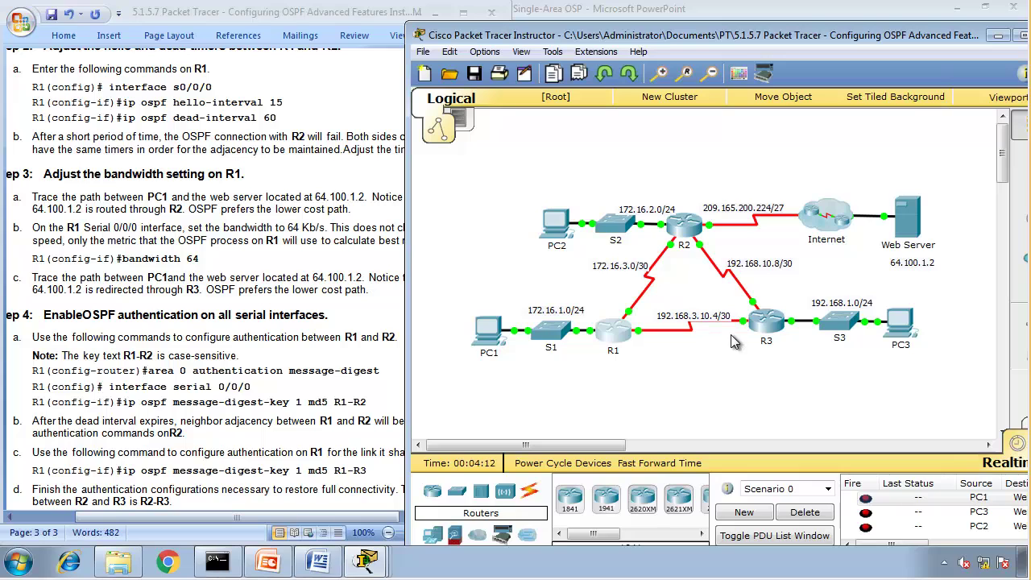
pyautogui.click(614, 338)
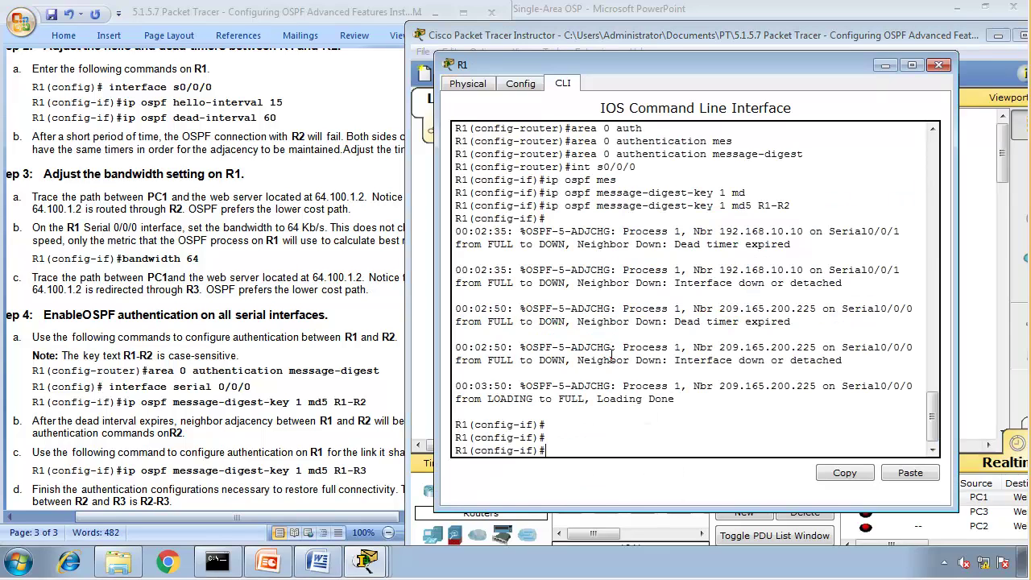
# Configure an MD5 message-digest key on R1's Serial0/0/1 for the link to R3
pyautogui.write('int s0/0/1')
pyautogui.press('Return')
pyautogui.write('ip')
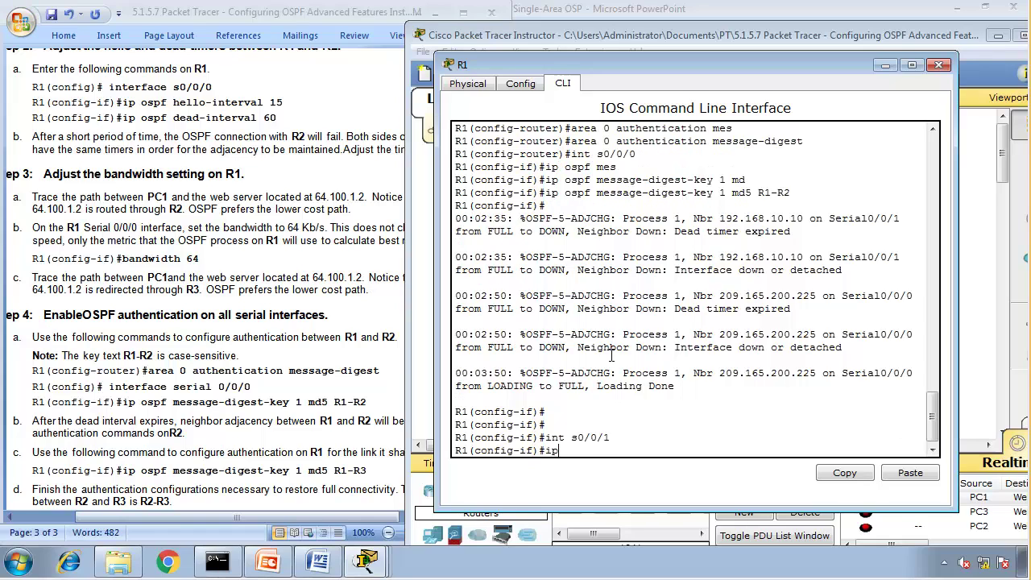
pyautogui.write(' ospf me')
pyautogui.press('Tab')
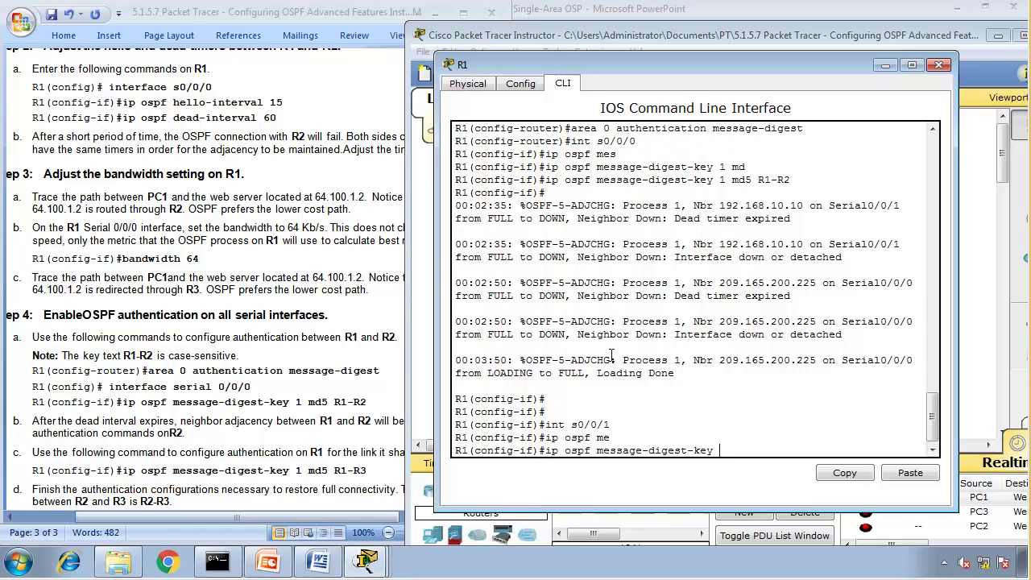
pyautogui.write('2')
pyautogui.write('md')
pyautogui.press('Tab')
pyautogui.write('R1')
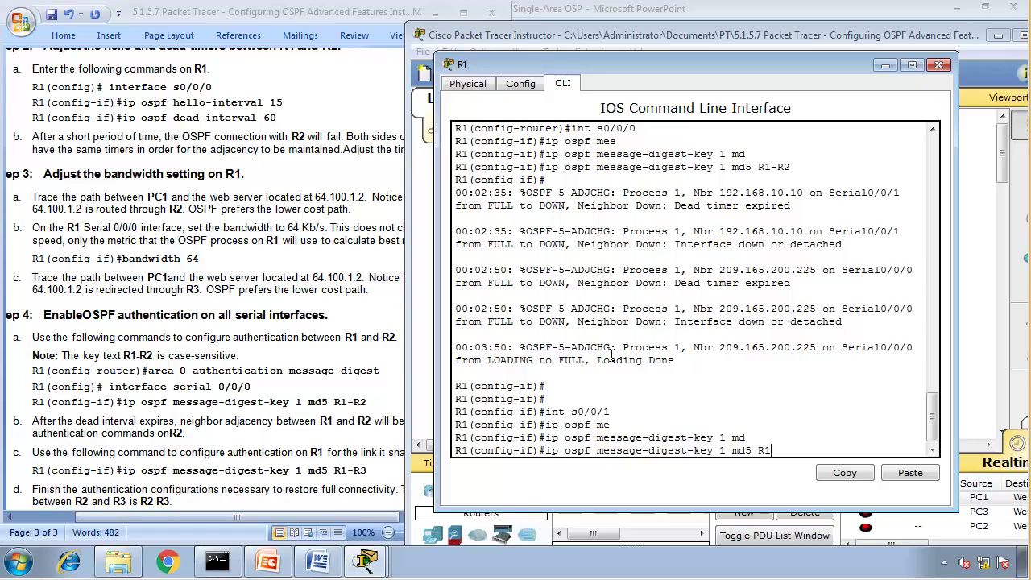
pyautogui.write('-R2')
pyautogui.press('Return')
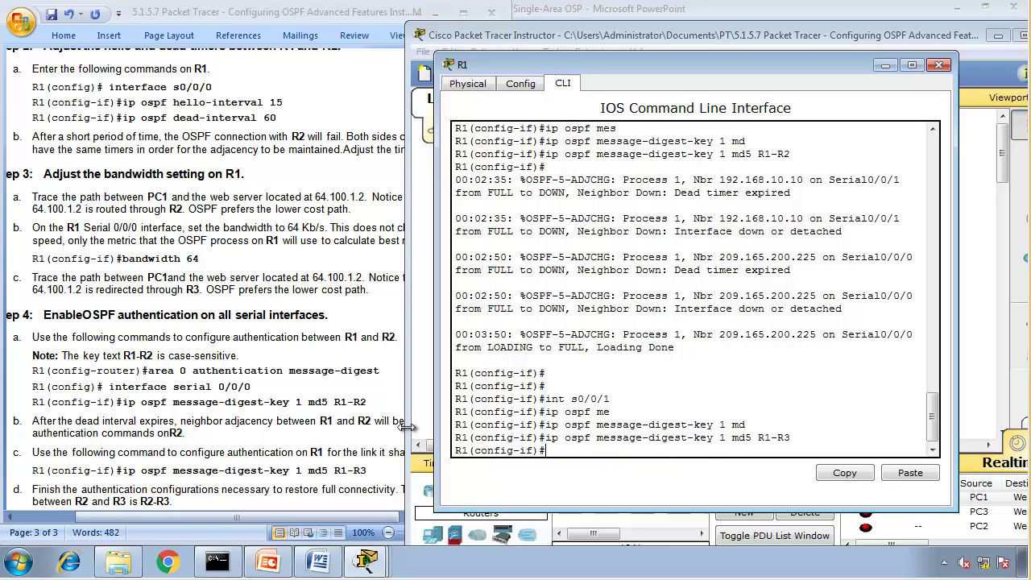
# Open R3's command line and enter configuration for OSPF process 1
pyautogui.moveTo(372, 566)
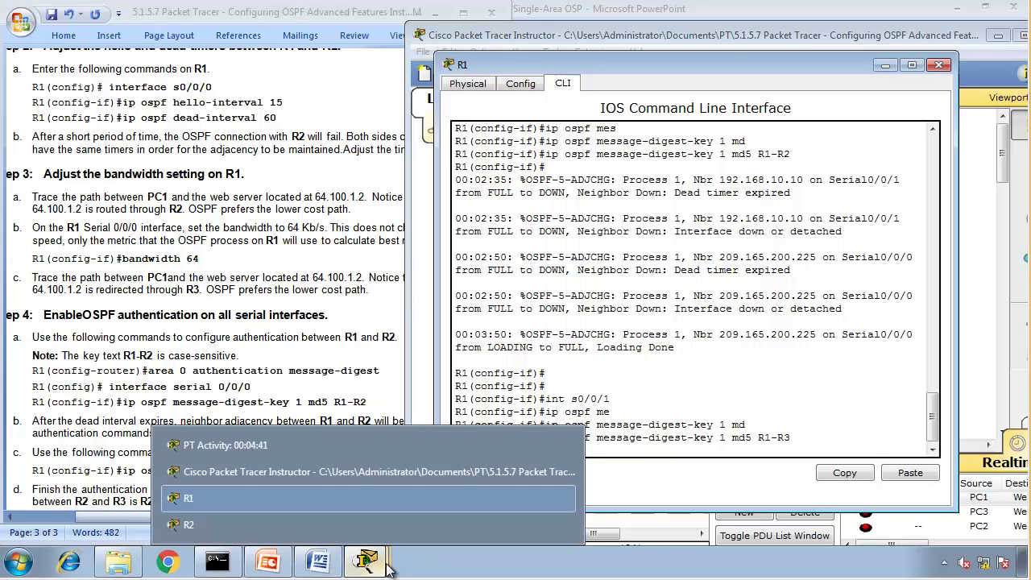
pyautogui.click(397, 467)
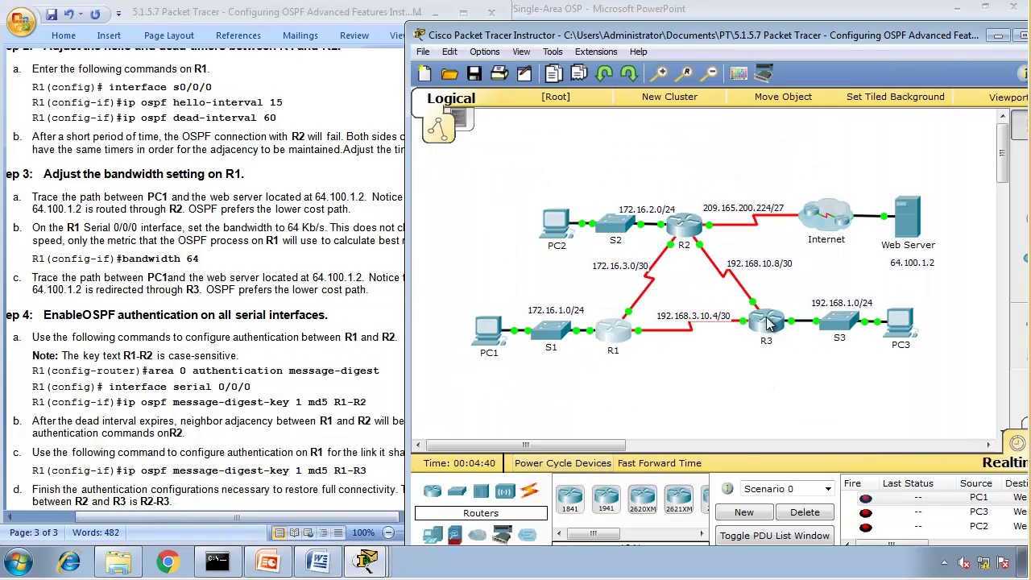
pyautogui.click(770, 329)
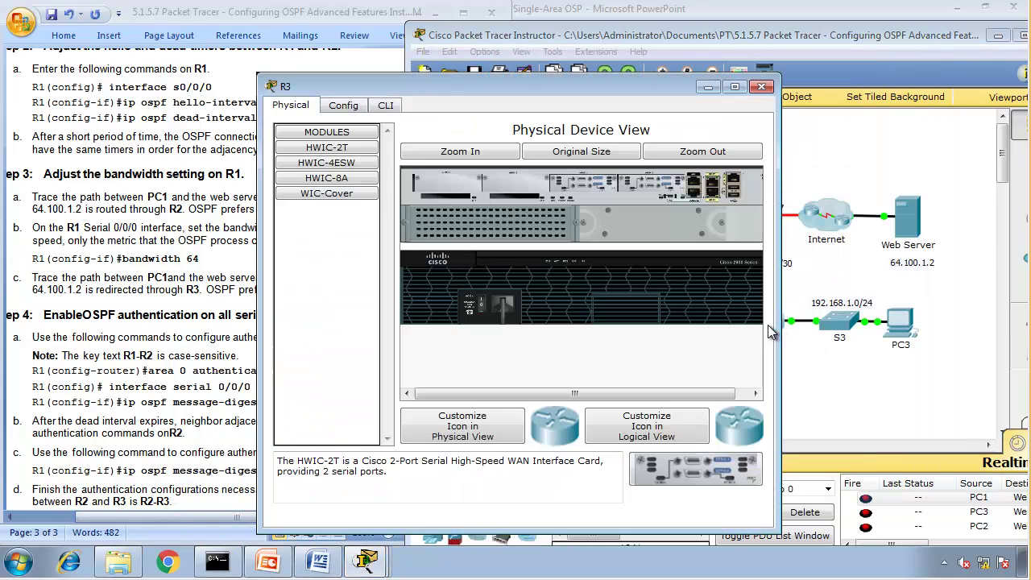
pyautogui.click(390, 107)
pyautogui.press('Return')
pyautogui.press('Return')
pyautogui.write('en')
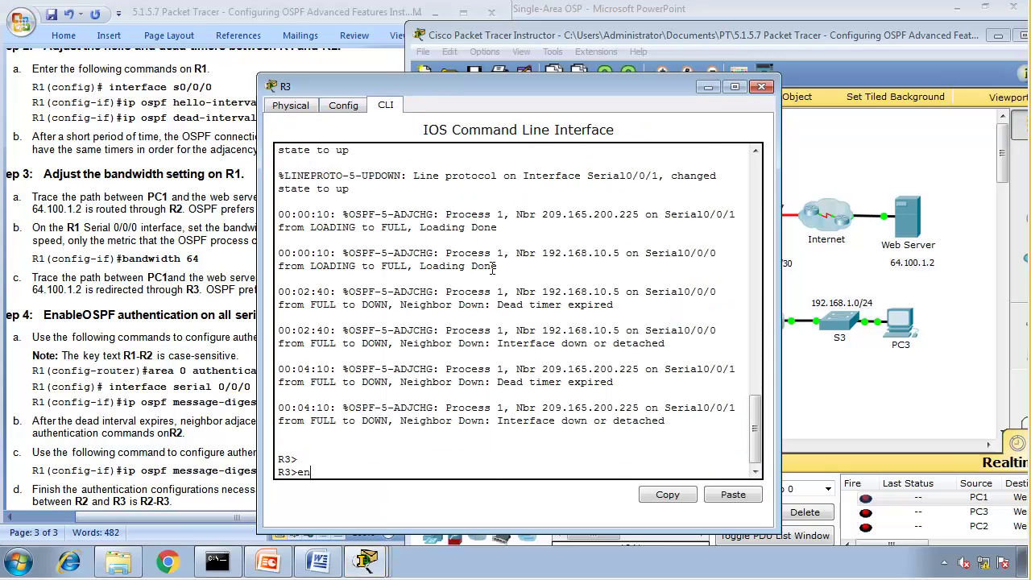
pyautogui.press('Return')
pyautogui.write('conf t')
pyautogui.press('Return')
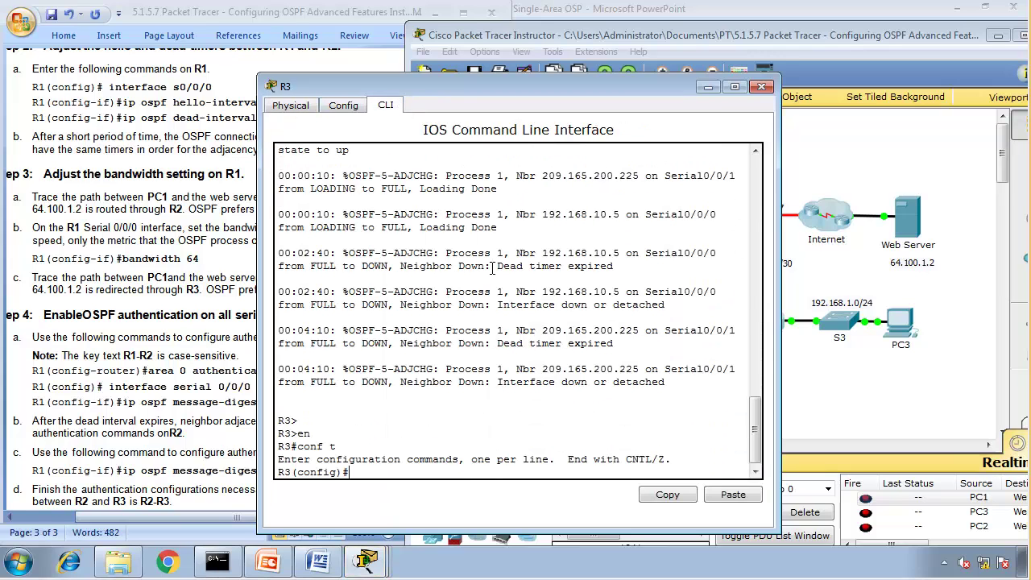
pyautogui.write('router ospf 1')
pyautogui.press('Return')
# Enable message-digest authentication for OSPF area 0 on R3
pyautogui.write('auth')
pyautogui.press('Tab')
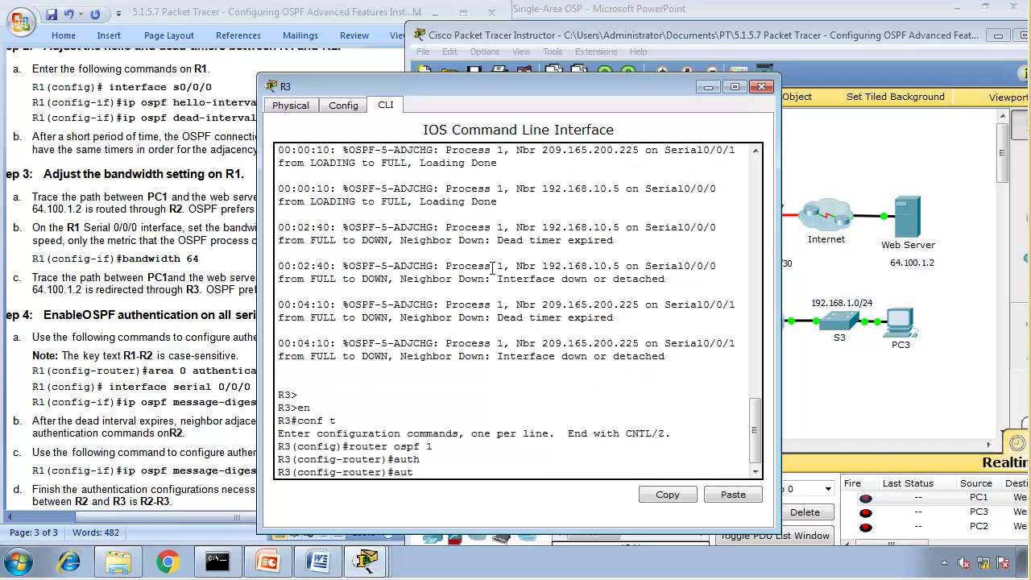
pyautogui.press('BackSpace')
pyautogui.press('BackSpace')
pyautogui.write('rea')
pyautogui.press('Tab')
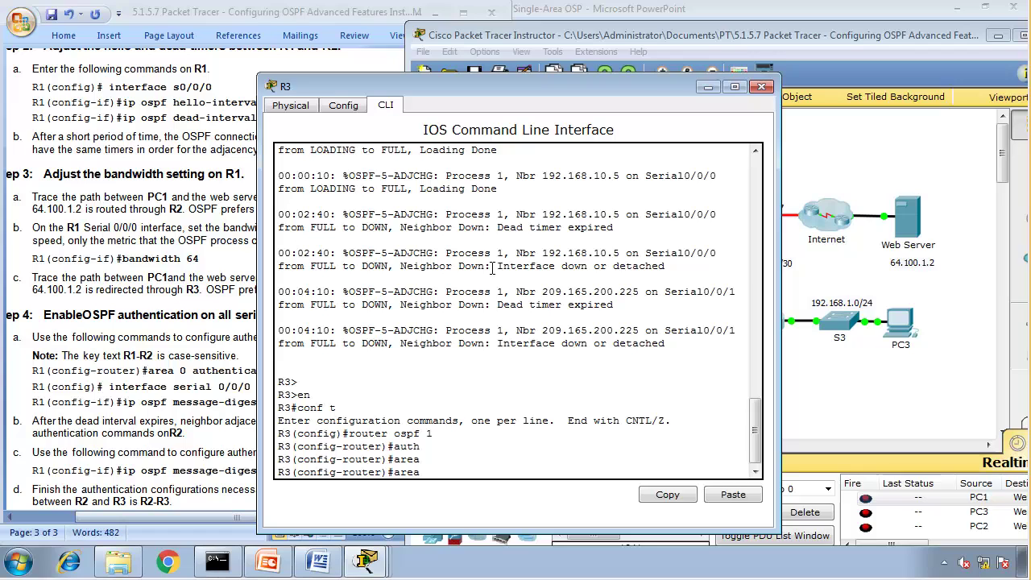
pyautogui.write('0 auth')
pyautogui.press('Tab')
pyautogui.write('m')
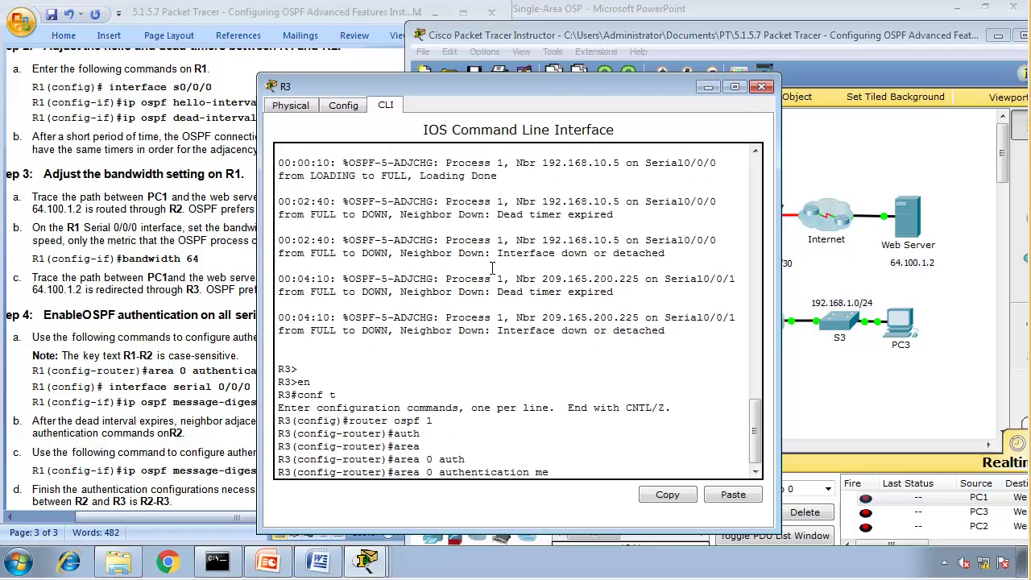
pyautogui.write('e')
pyautogui.press('Tab')
pyautogui.press('Return')
# Set OSPF message-digest-key 1 with MD5 on R3's Serial0/0/0
pyautogui.write('int')
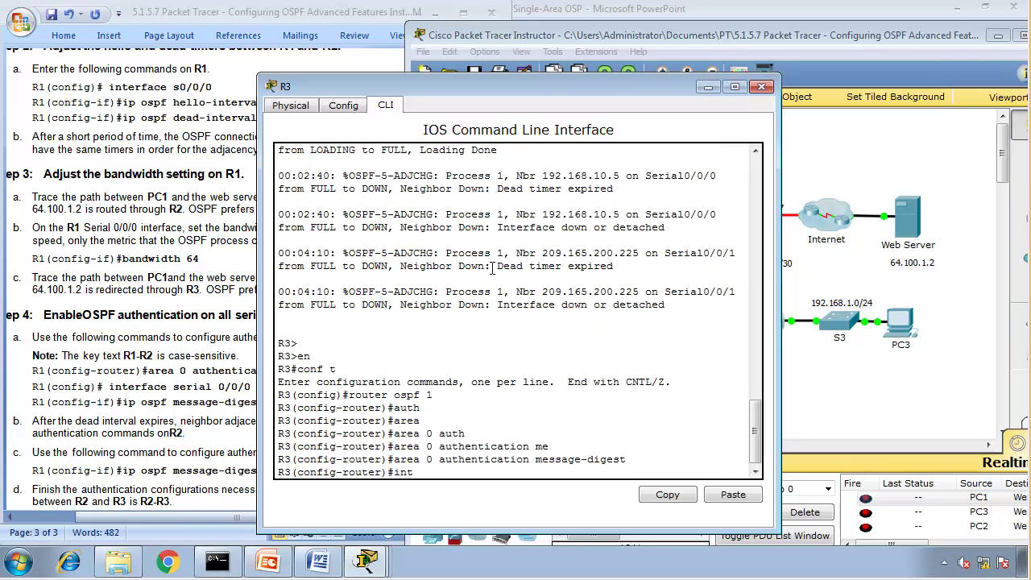
pyautogui.write(' s0/0/0')
pyautogui.press('Return')
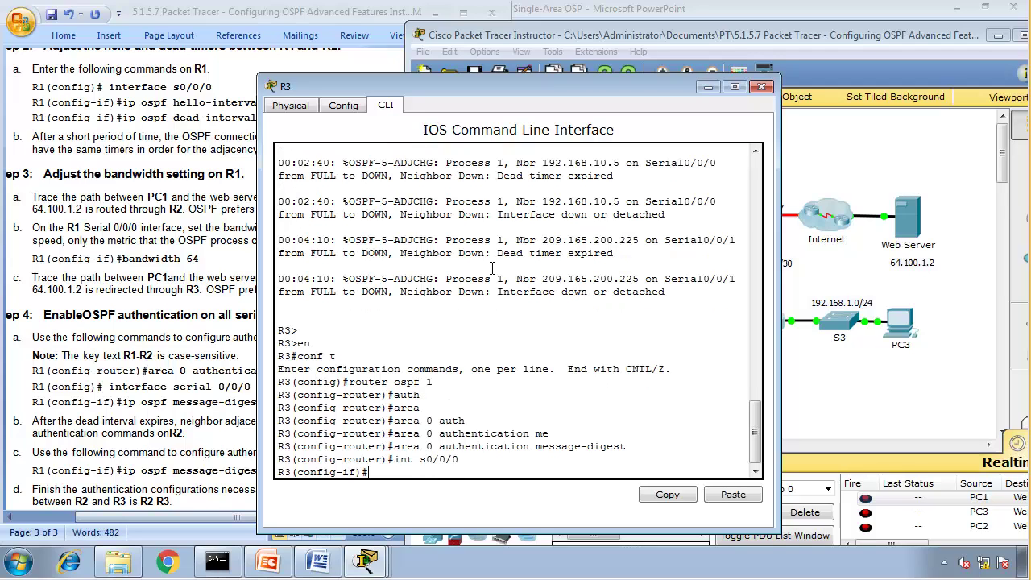
pyautogui.write('ip osp')
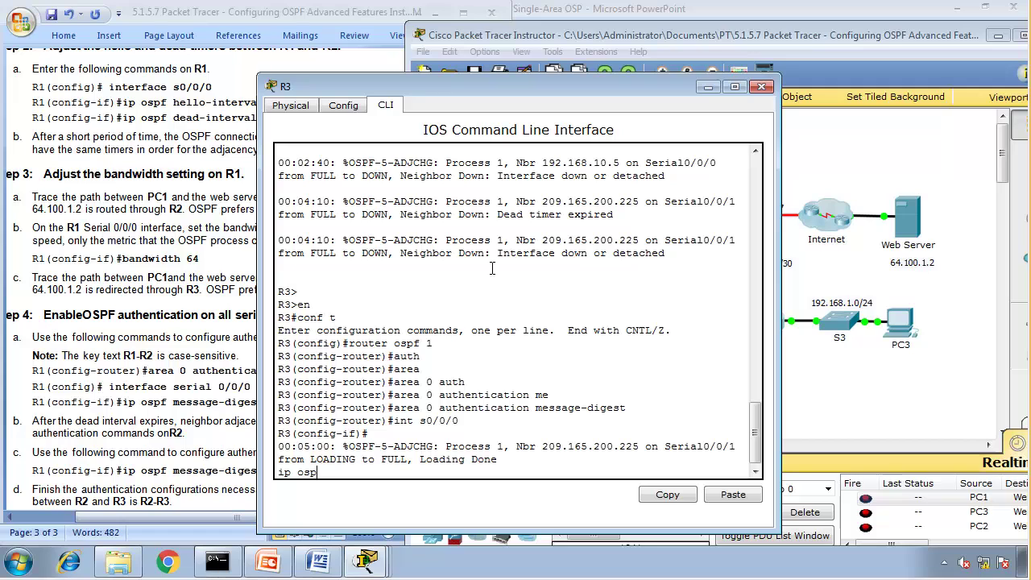
pyautogui.write('f a')
pyautogui.press('BackSpace')
pyautogui.write('mne')
pyautogui.press('BackSpace')
pyautogui.write('e')
pyautogui.press('Tab')
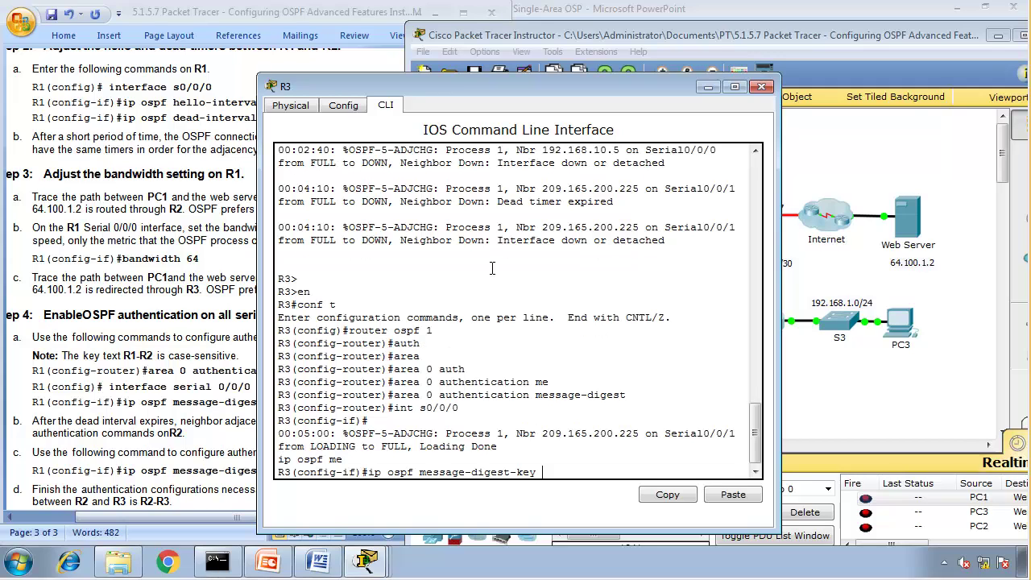
pyautogui.write('1 md')
pyautogui.press('Tab')
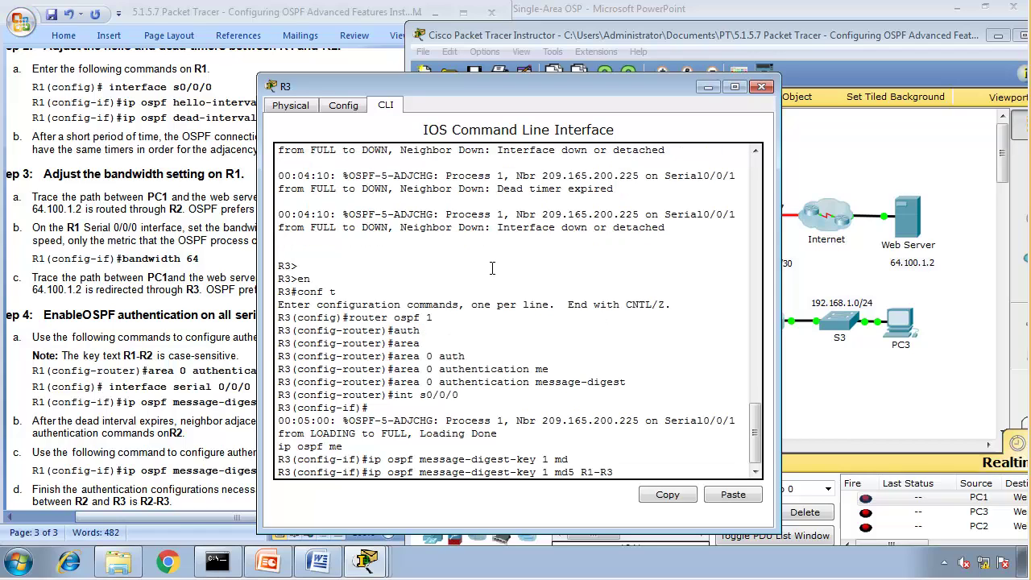
pyautogui.press('Return')
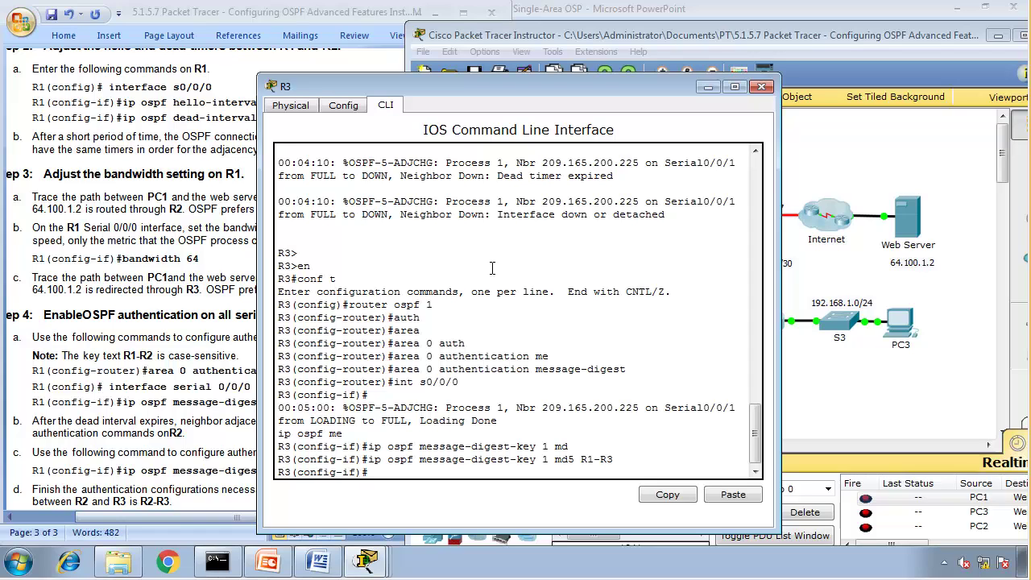
# Apply MD5 key 1 on R3's Serial0/0/1, edited to match the R2 link
pyautogui.write('in')
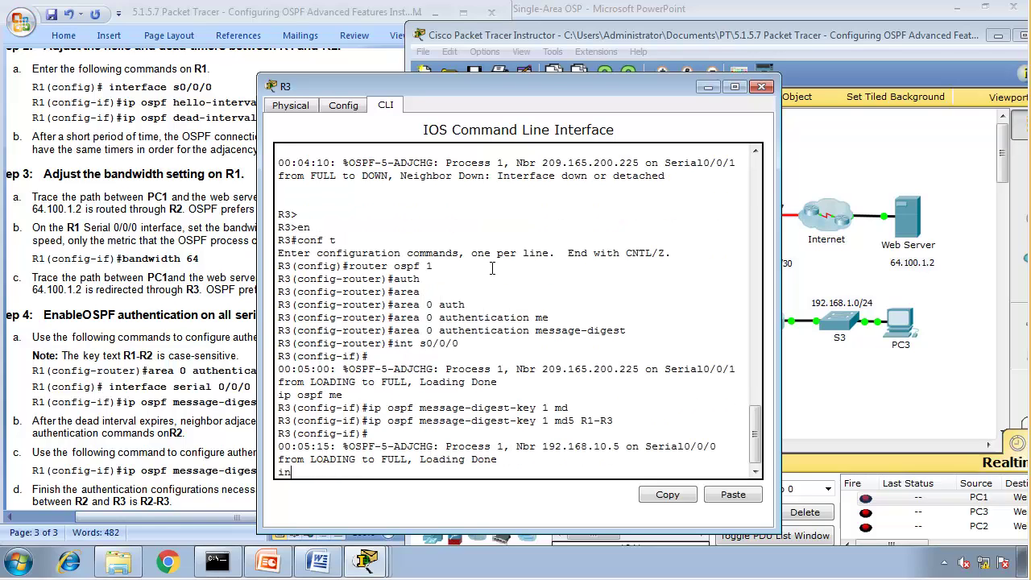
pyautogui.write('t s0/0/1')
pyautogui.press('Return')
pyautogui.press('Up')
pyautogui.press('Up')
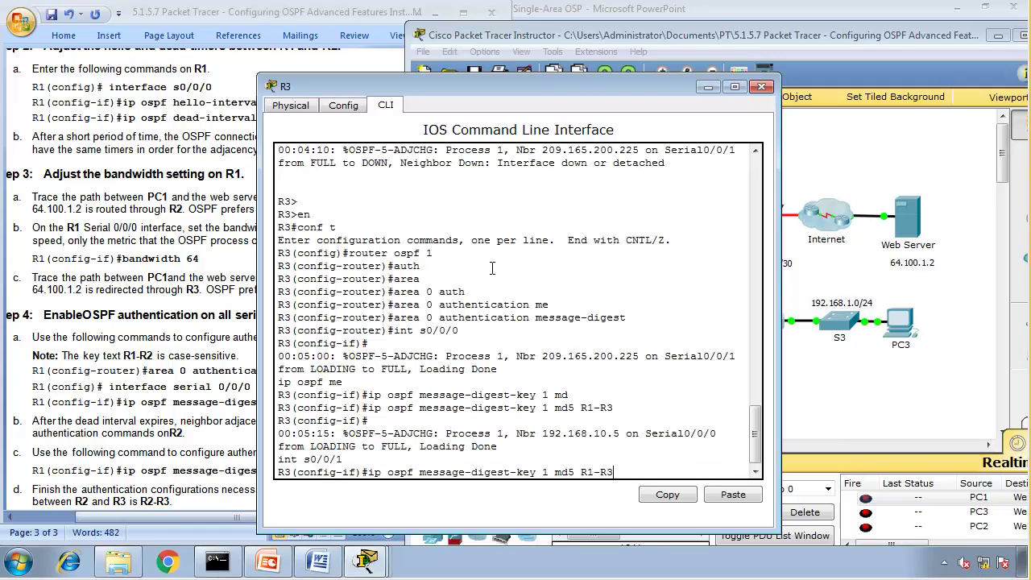
pyautogui.press('Left')
pyautogui.press('Left')
pyautogui.press('Left')
pyautogui.press('Left')
pyautogui.press('Delete')
pyautogui.write('2')
pyautogui.press('Return')
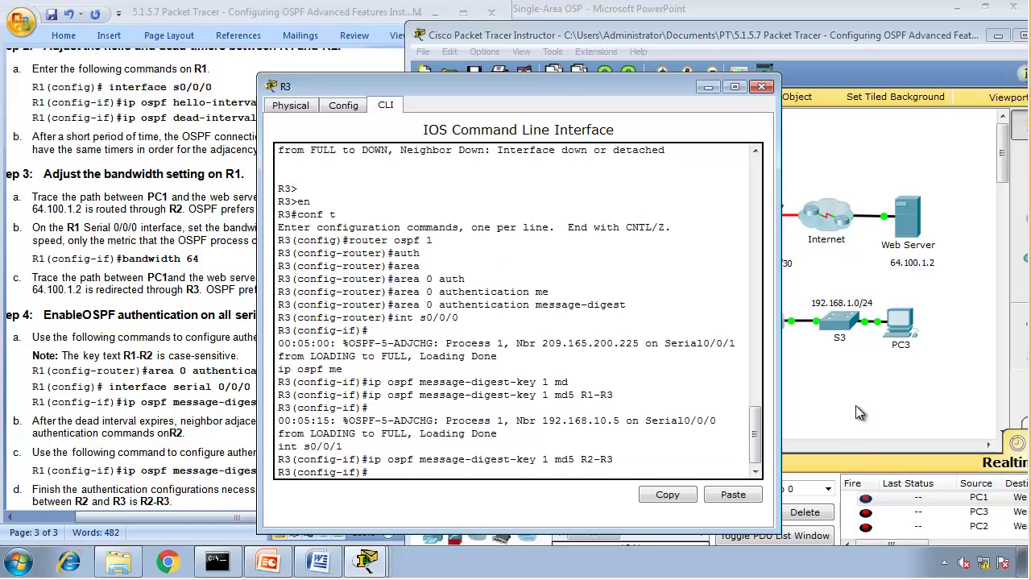
pyautogui.click(366, 561)
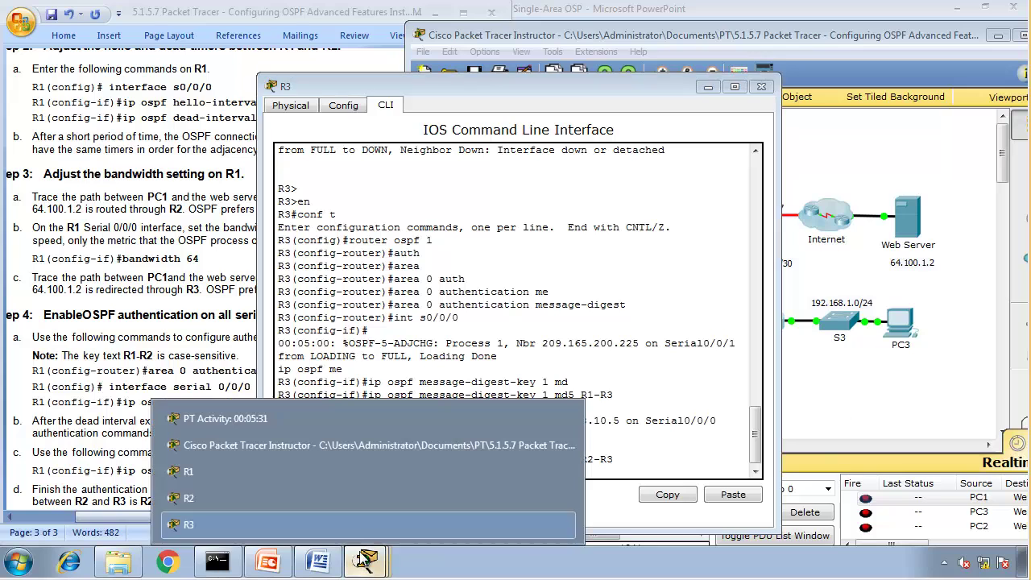
# On R2's command line, enter configuration of interface Serial0/0/1
pyautogui.click(336, 496)
pyautogui.press('Return')
pyautogui.press('Return')
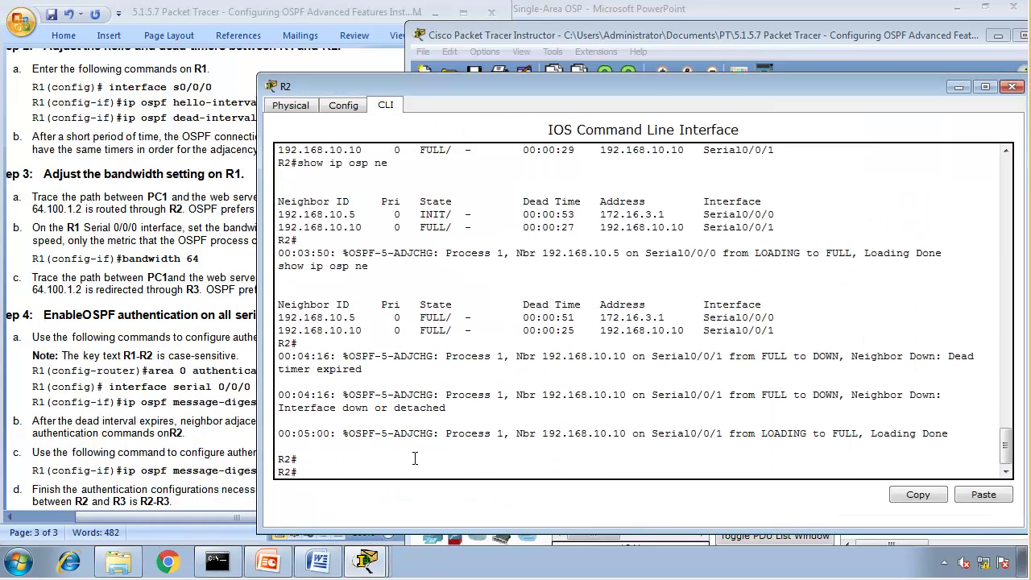
pyautogui.write('conf t')
pyautogui.press('Return')
pyautogui.write('int')
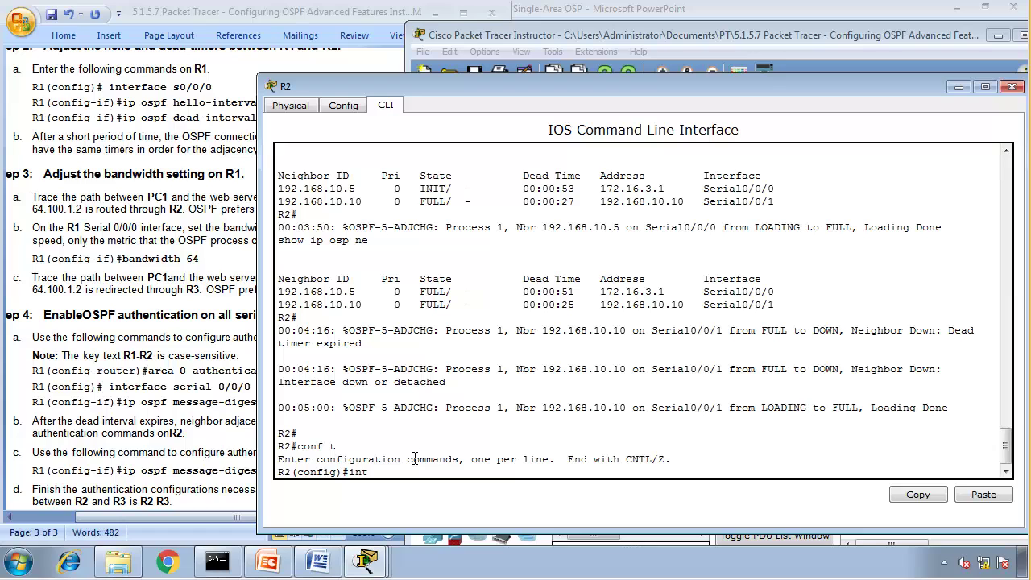
pyautogui.write(' s0/0/1')
pyautogui.press('Return')
# Set OSPF message-digest-key 1 MD5 on R2's Serial0/0/1 using the R2-R3 link key
pyautogui.write('ig-if)#ip ')
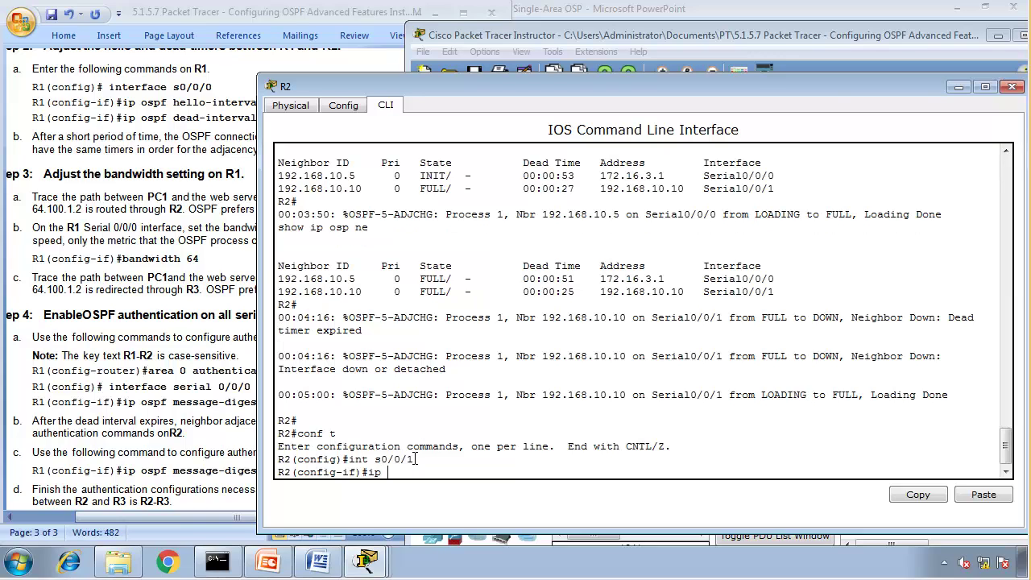
pyautogui.write('osp')
pyautogui.press('Tab')
pyautogui.write('auth')
pyautogui.press('Tab')
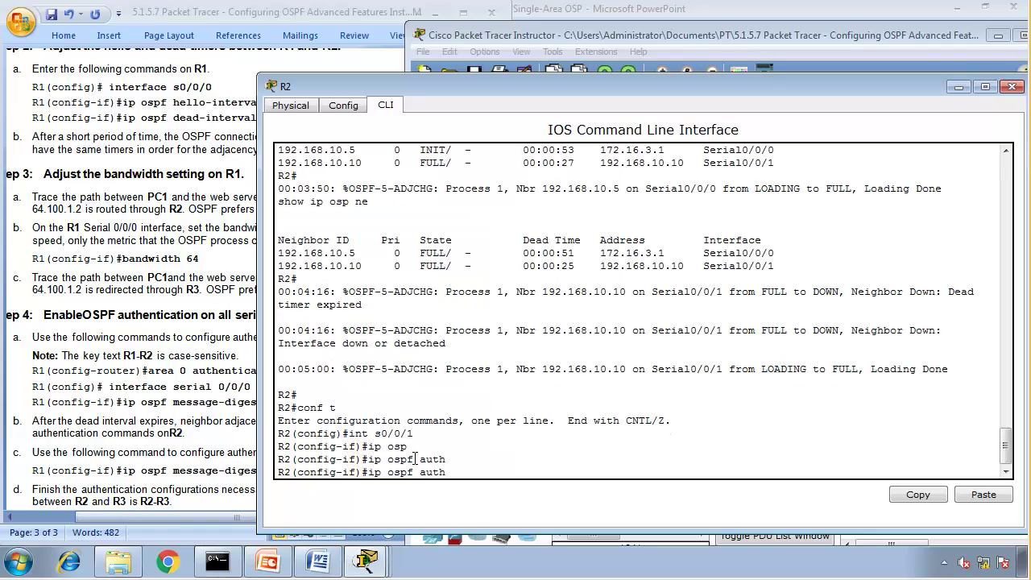
pyautogui.write('m')
pyautogui.press('Tab')
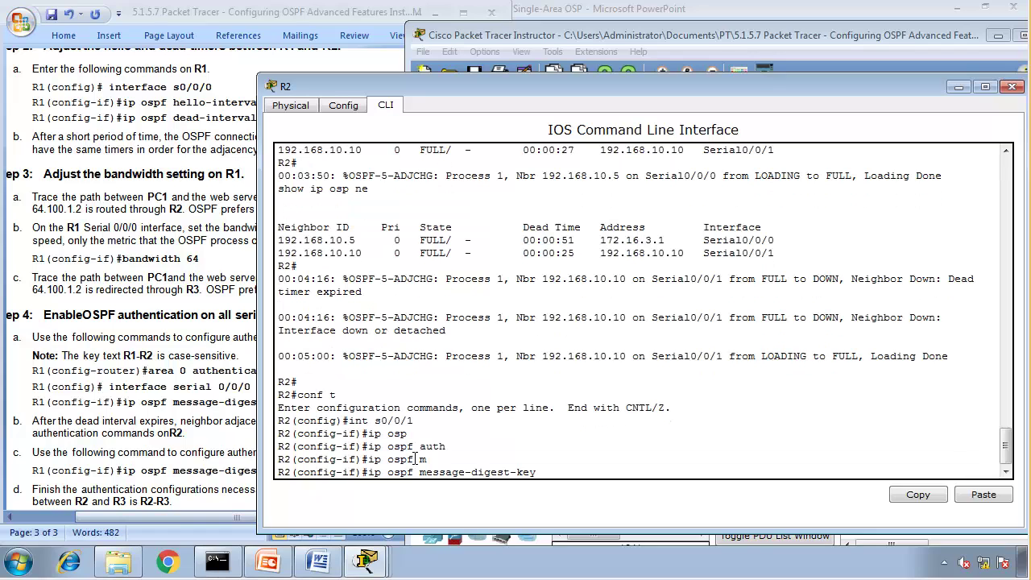
pyautogui.write('1 md')
pyautogui.press('Tab')
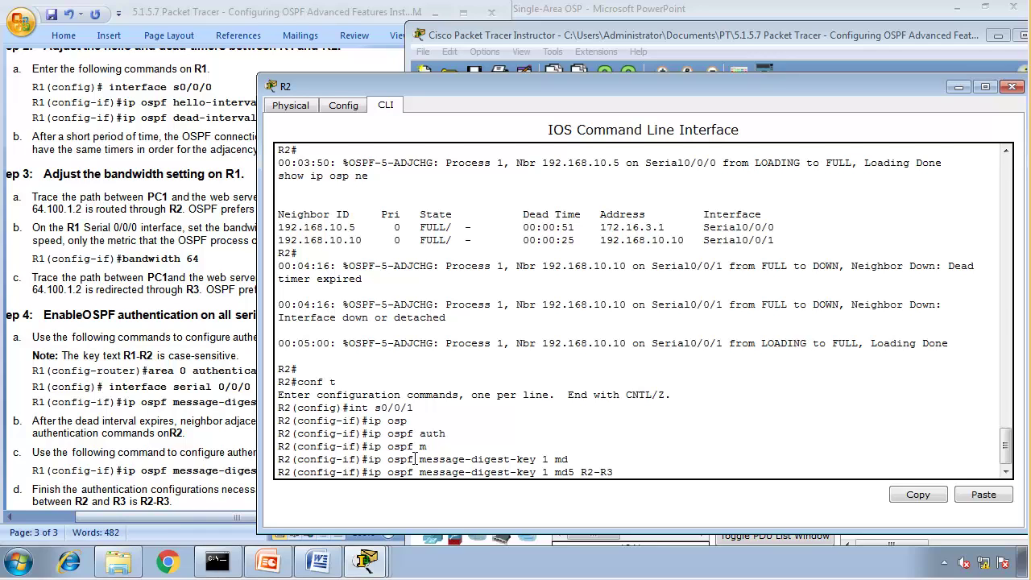
pyautogui.write('R2-R3')
pyautogui.press('Return')
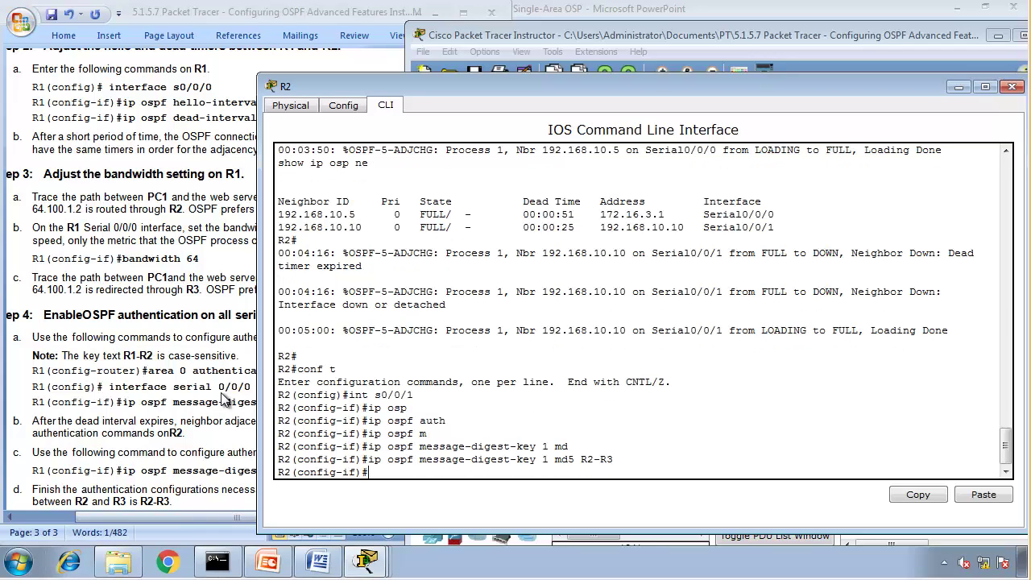
pyautogui.click(223, 393)
pyautogui.scroll(-3, 223, 392)
# Bring the main topology view forward and box-select routers R1, R2 and R3
pyautogui.click(525, 435)
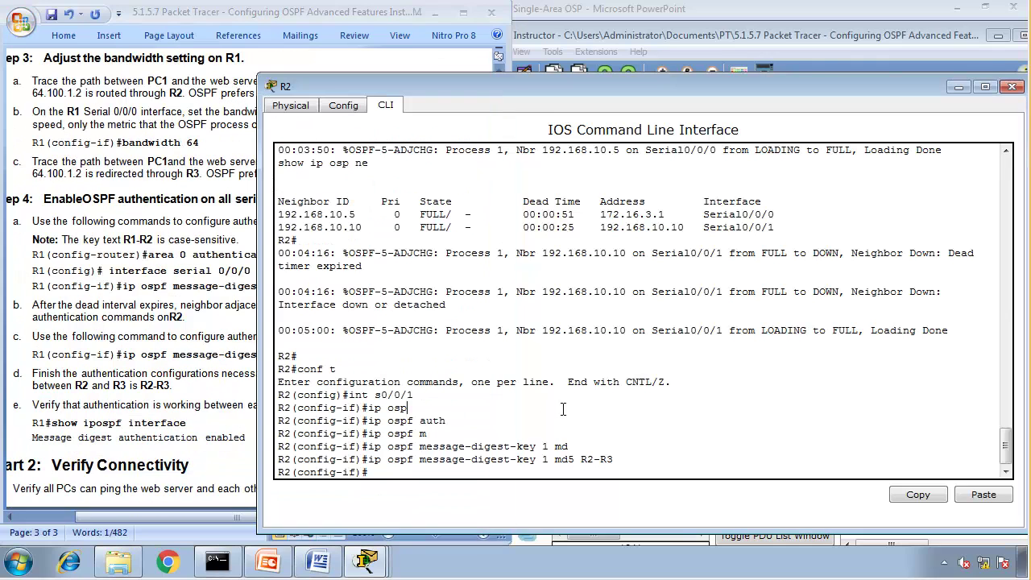
pyautogui.moveTo(364, 567)
pyautogui.click(327, 445)
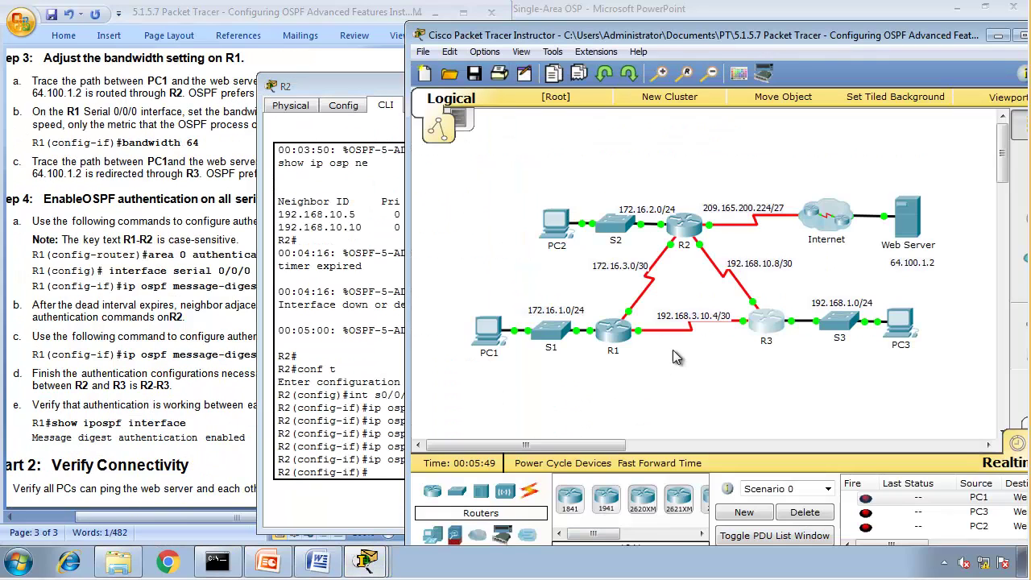
pyautogui.moveTo(556, 149); pyautogui.dragTo(787, 380)
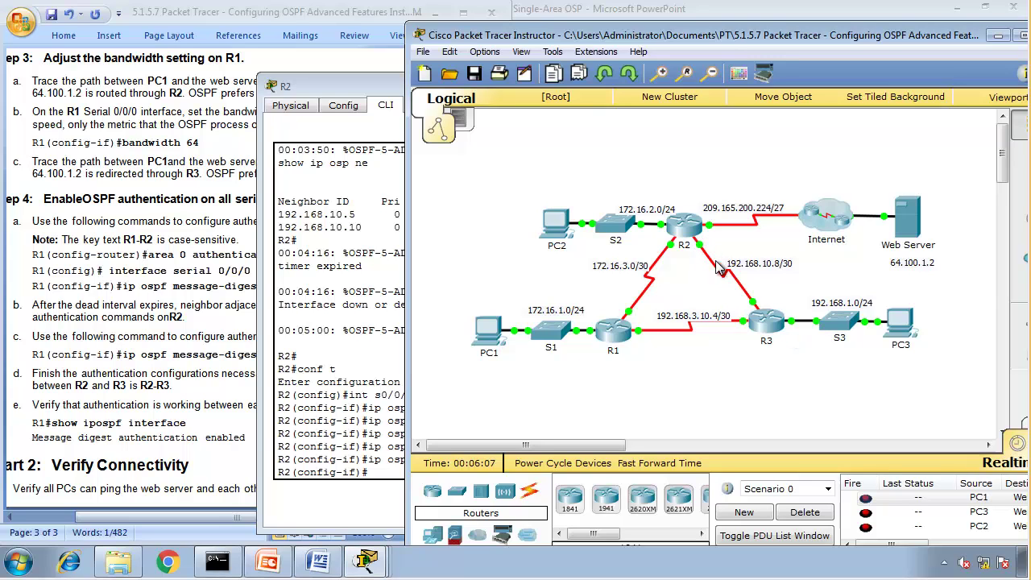
# Arrange the R2 and R1 console windows, with R1's console ready at a fresh prompt
pyautogui.doubleClick(361, 87)
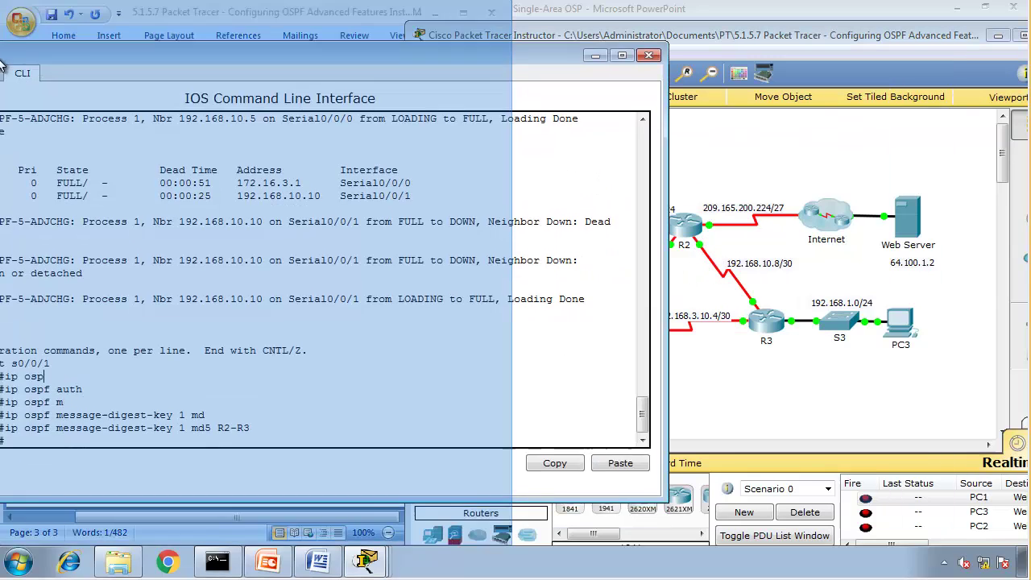
pyautogui.moveTo(364, 562)
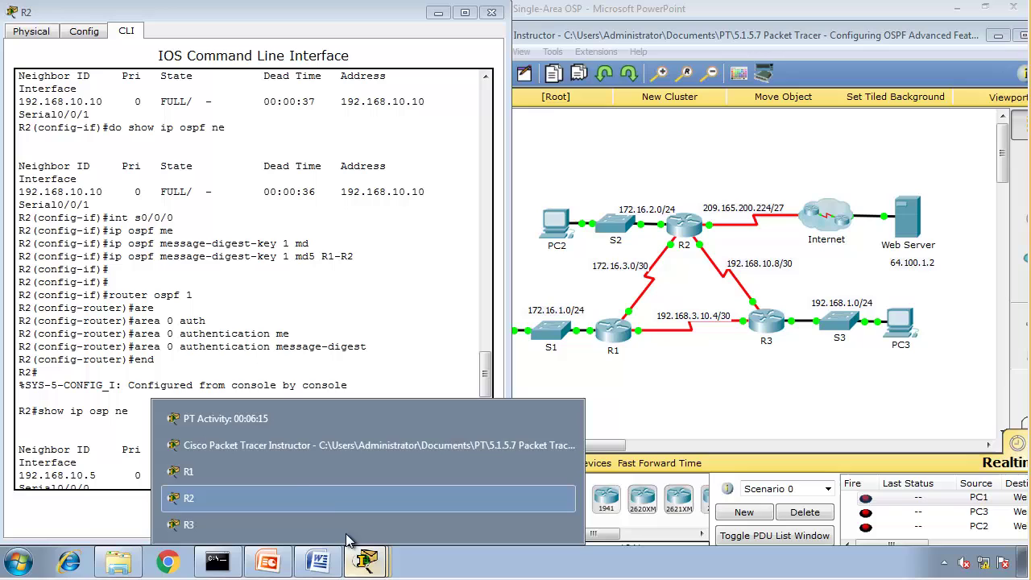
pyautogui.click(323, 478)
pyautogui.moveTo(584, 68); pyautogui.dragTo(0, 121)
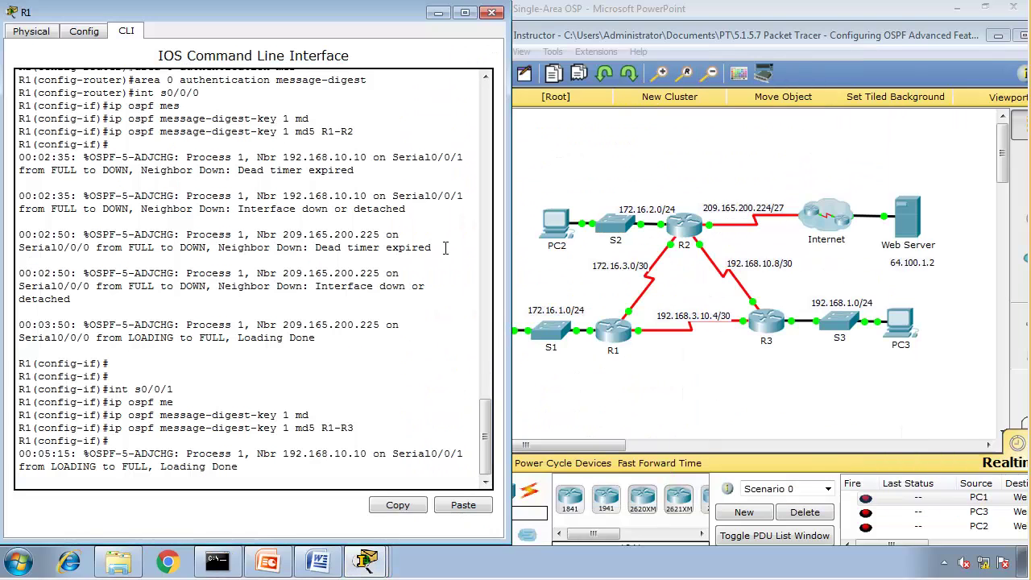
pyautogui.press('Return')
pyautogui.press('Return')
# Exit config mode on R1 and page through show run, marking the R1-R2 and R1-R3 MD5 keys
pyautogui.write('end')
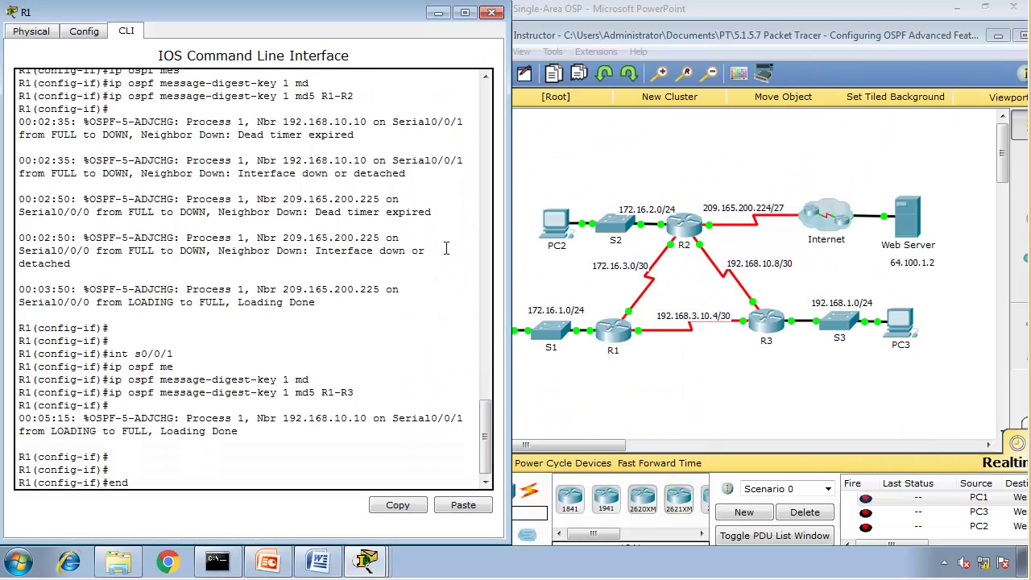
pyautogui.press('Return')
pyautogui.write('show run')
pyautogui.press('Return')
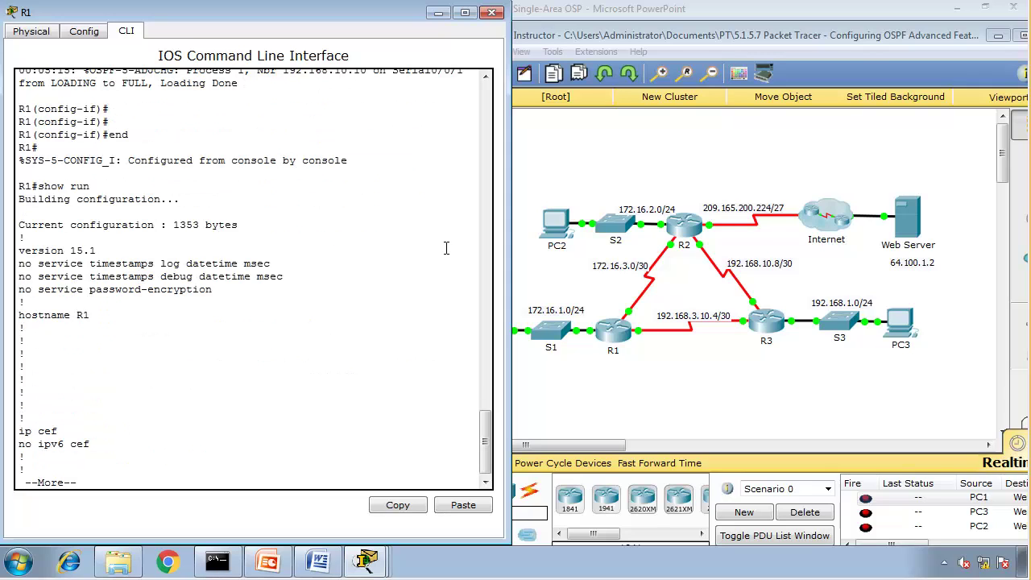
pyautogui.press('space')
pyautogui.press('space')
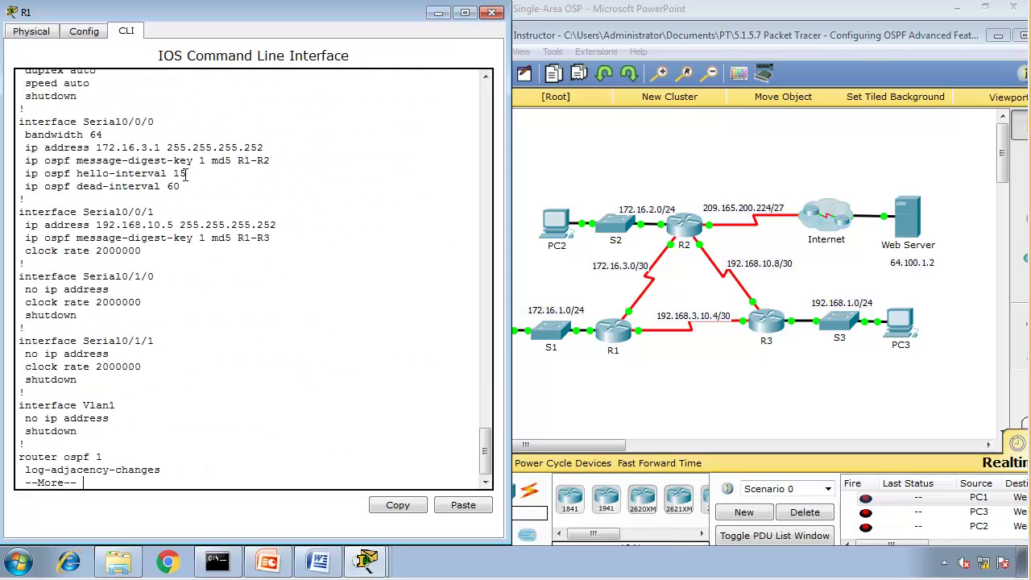
pyautogui.moveTo(32, 161); pyautogui.dragTo(277, 162)
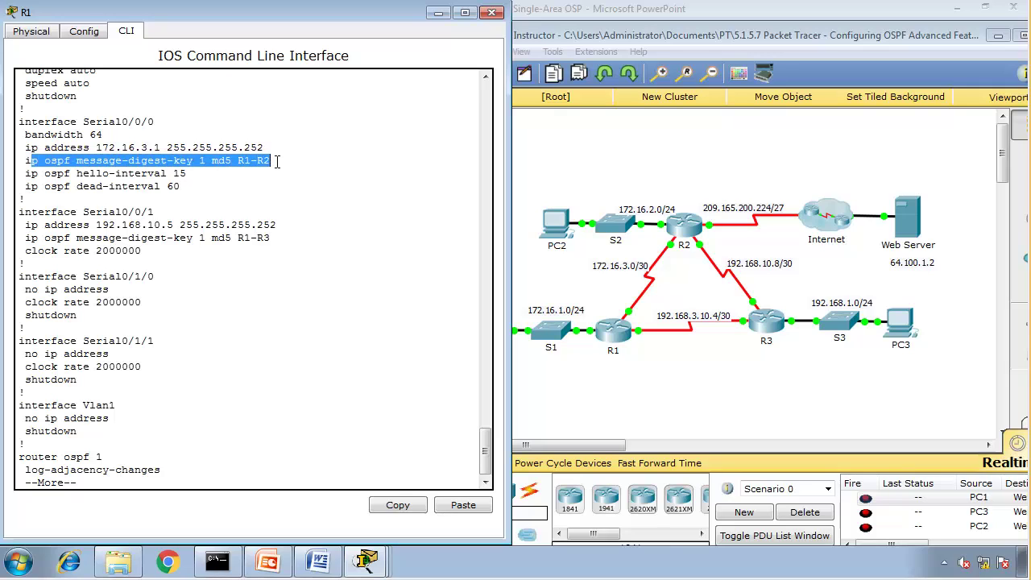
pyautogui.moveTo(281, 239); pyautogui.dragTo(21, 228)
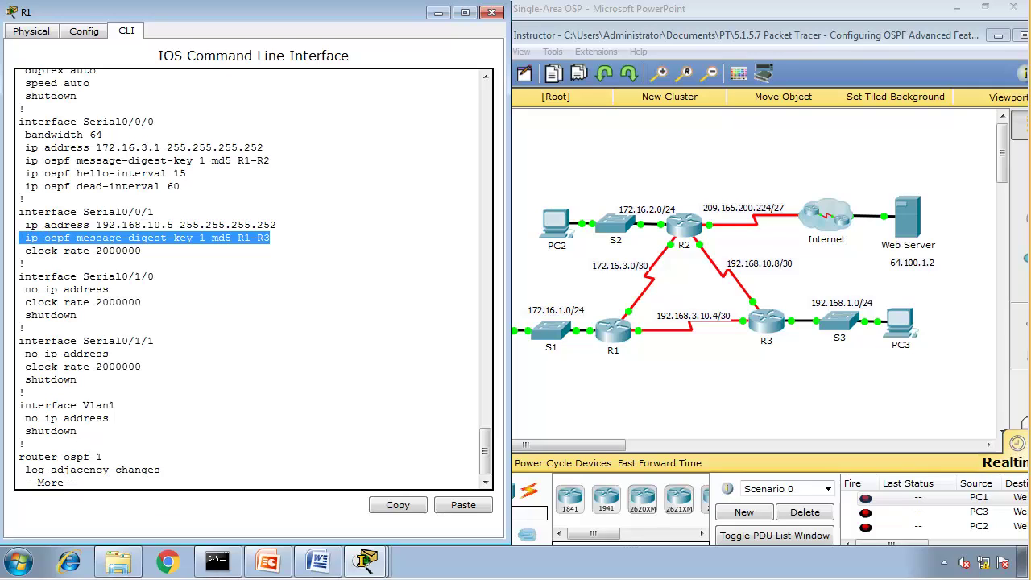
pyautogui.moveTo(367, 561)
pyautogui.click(301, 485)
pyautogui.click(366, 562)
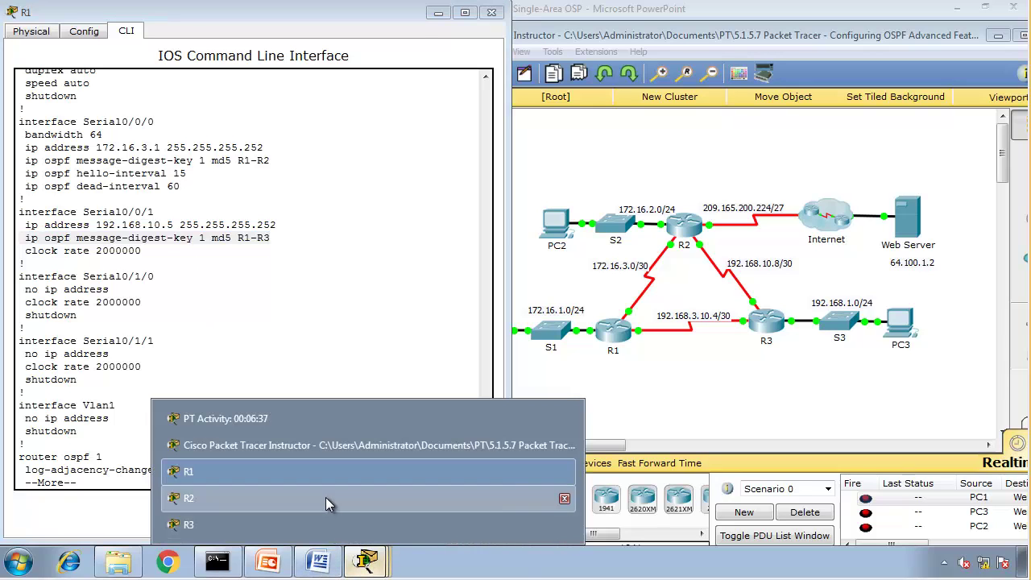
# Exit configuration mode on R2 and list its running configuration with show run
pyautogui.click(326, 498)
pyautogui.write('end')
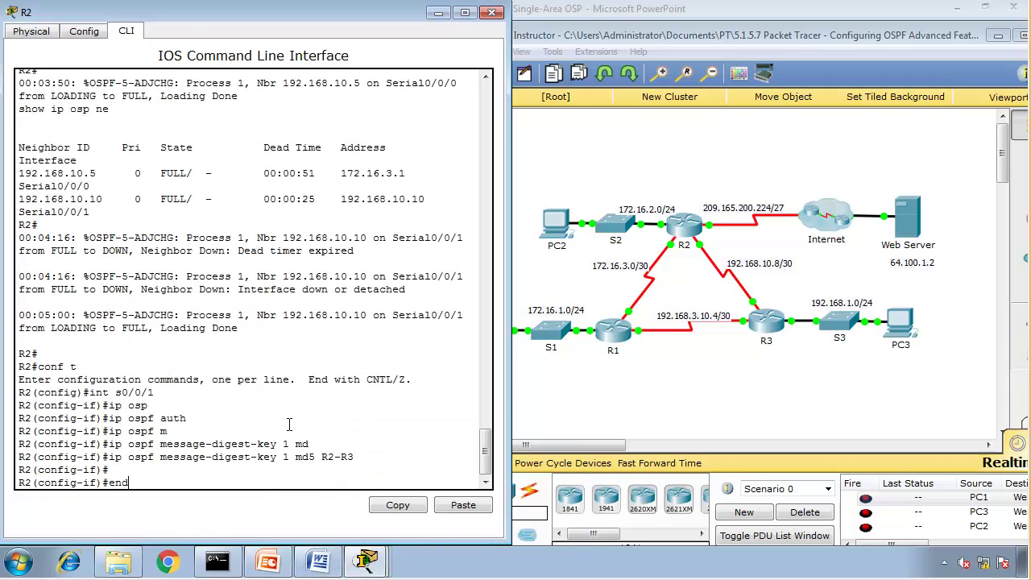
pyautogui.press('Return')
pyautogui.write('show run ]')
pyautogui.press('Return')
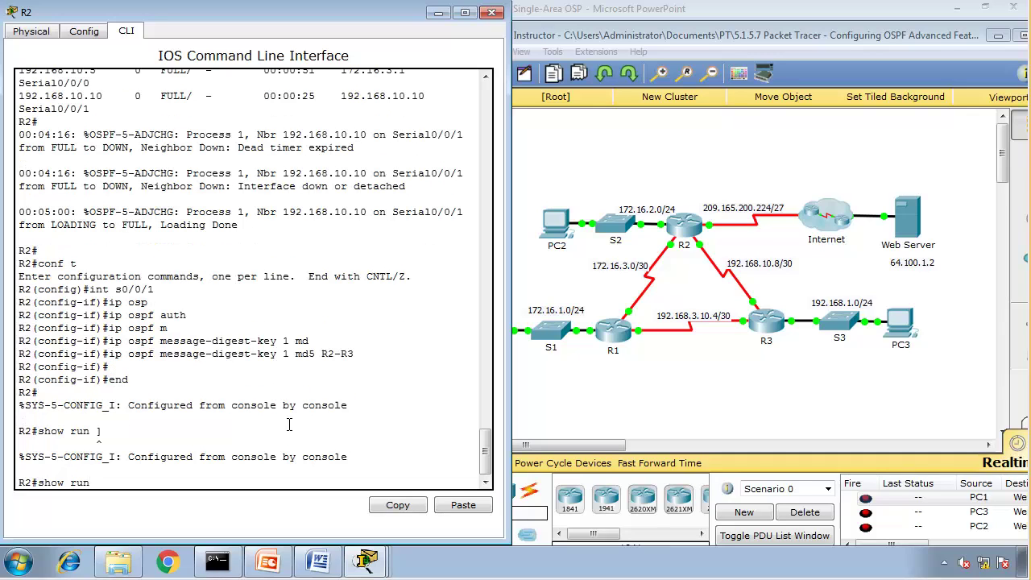
pyautogui.write('show run')
pyautogui.press('Return')
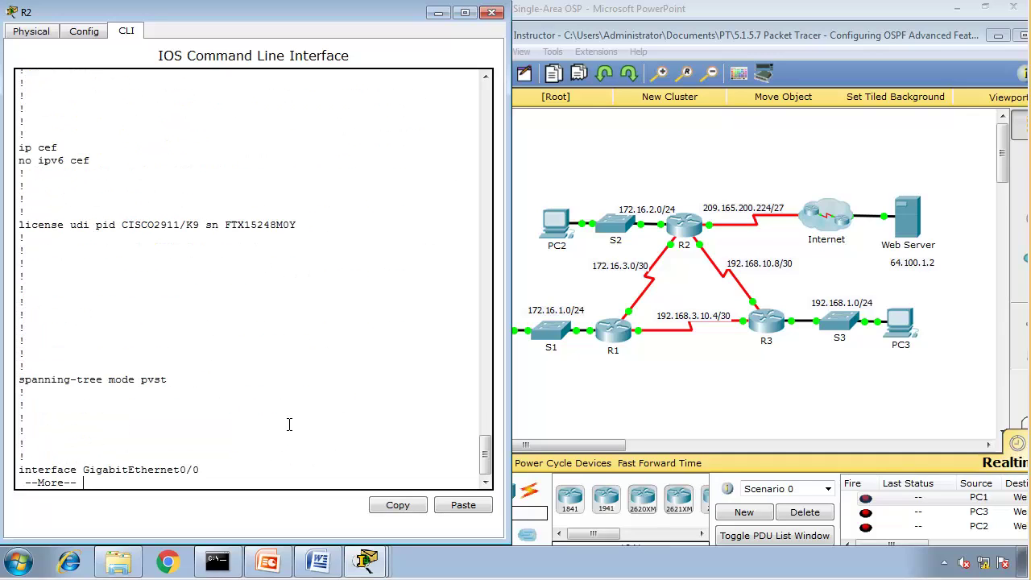
# Highlight R2's R1-R2 and R2-R3 MD5 key lines, then bring the topology forward
pyautogui.press('space')
pyautogui.press('space')
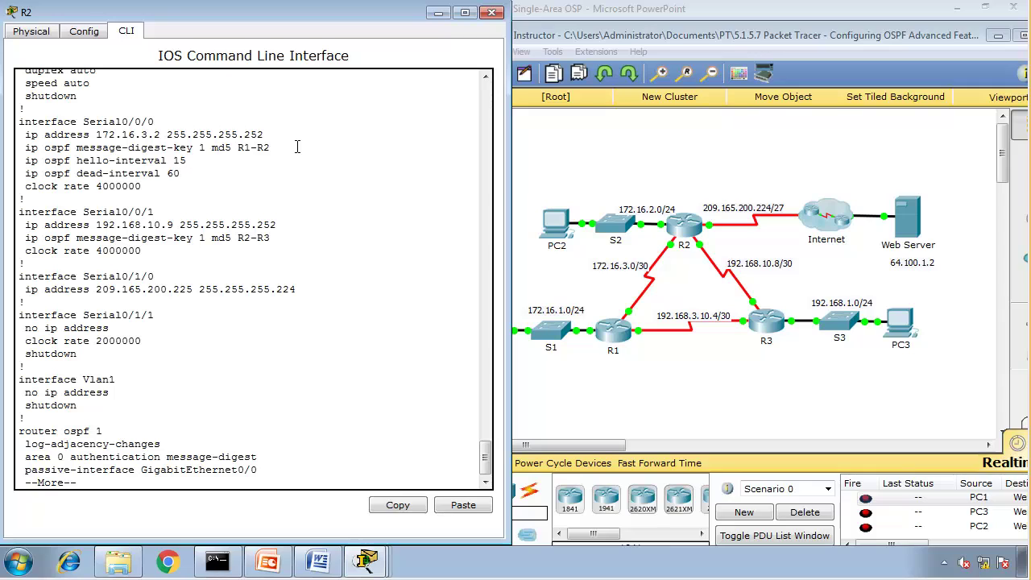
pyautogui.tripleClick(139, 147)
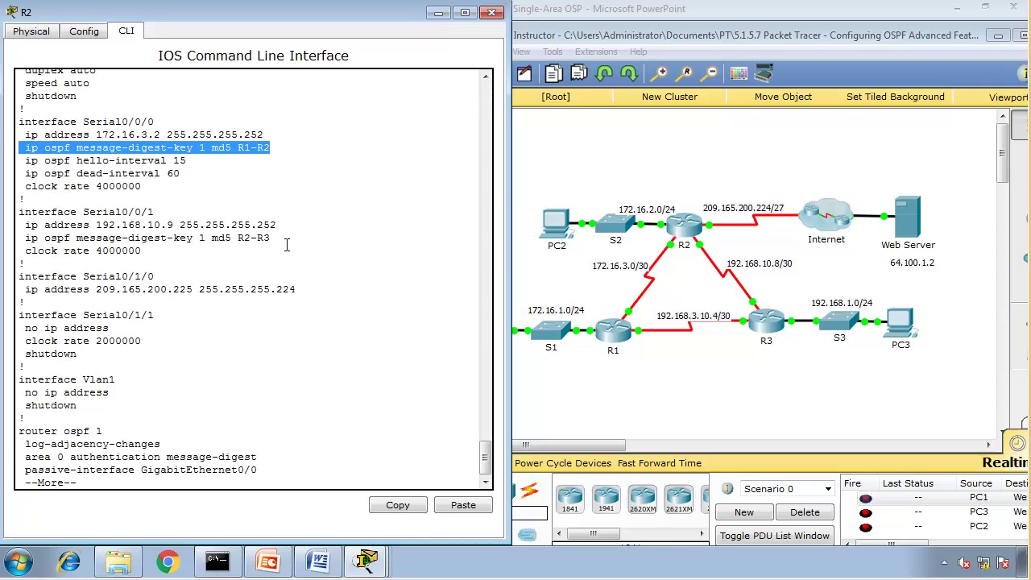
pyautogui.moveTo(270, 238); pyautogui.dragTo(32, 238)
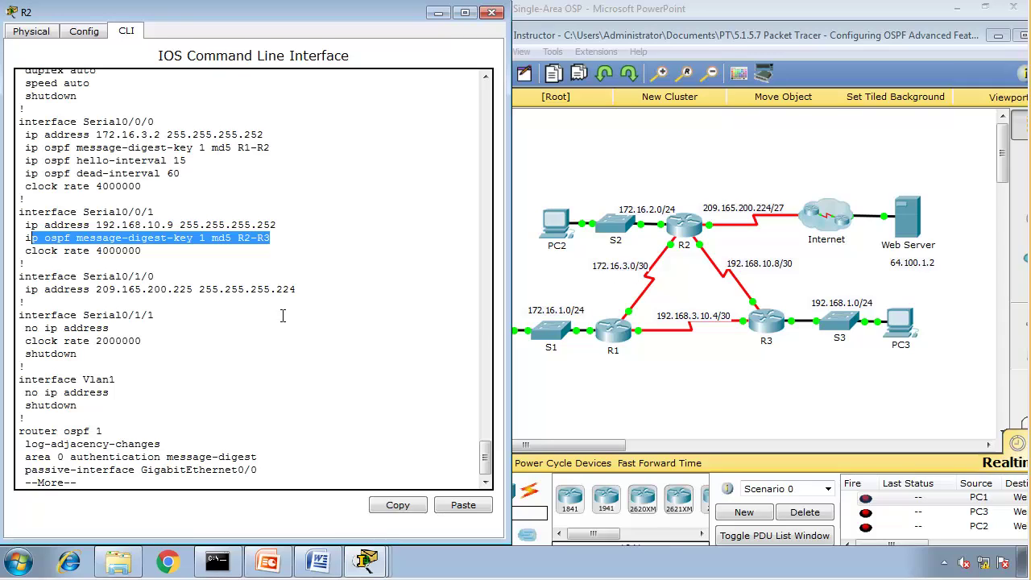
pyautogui.click(605, 391)
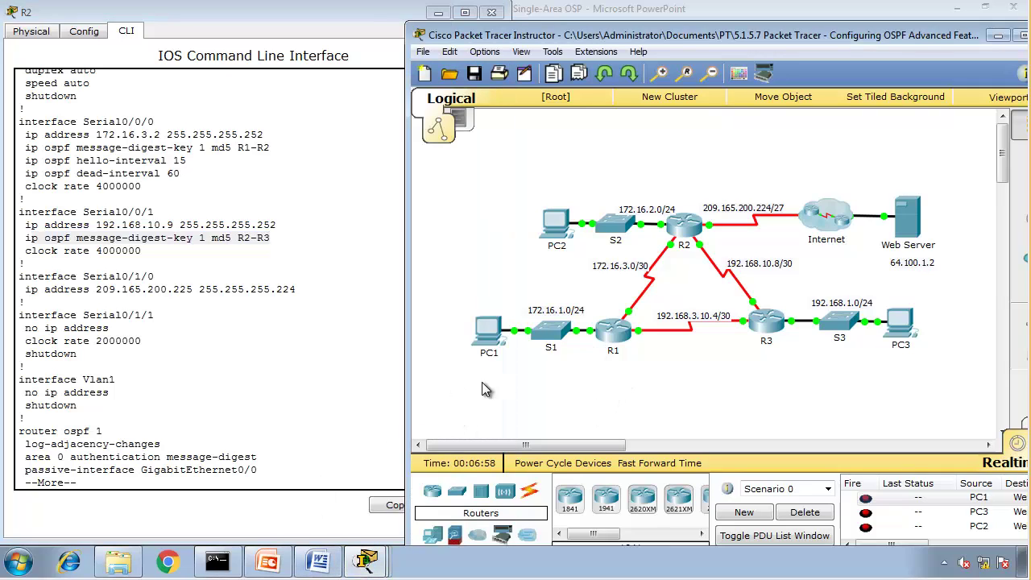
# Ping 64.100.1.2 from PC1's Command Prompt, getting 3 of 4 replies, and open PC2's window
pyautogui.click(485, 341)
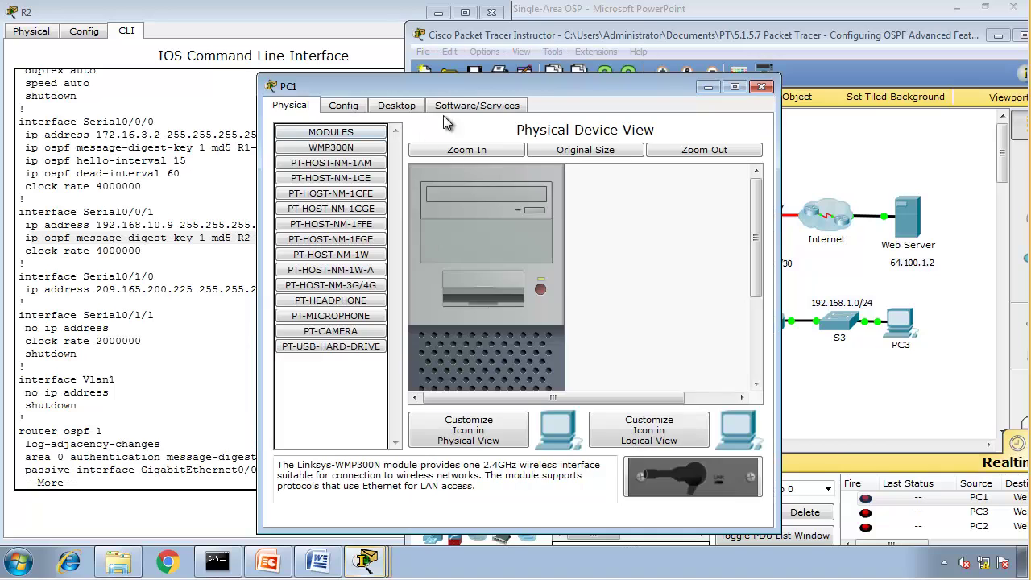
pyautogui.click(398, 106)
pyautogui.moveTo(471, 87); pyautogui.dragTo(162, 71)
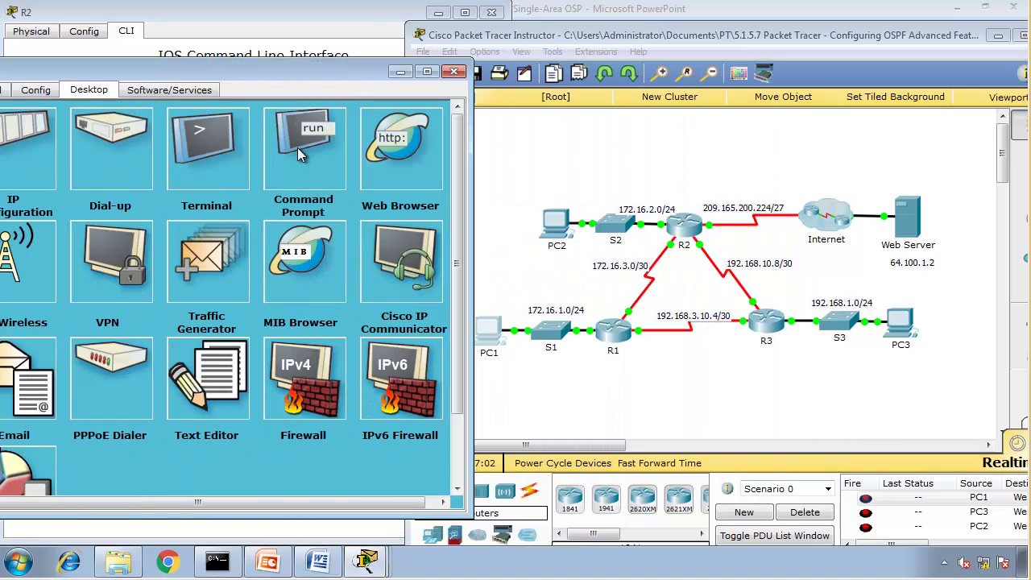
pyautogui.click(305, 155)
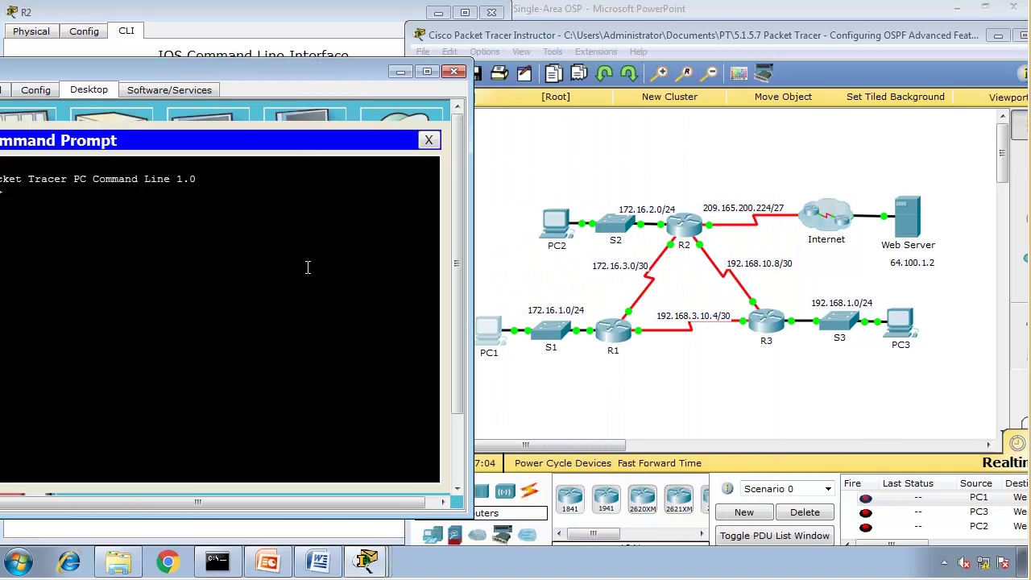
pyautogui.moveTo(233, 72); pyautogui.dragTo(314, 60)
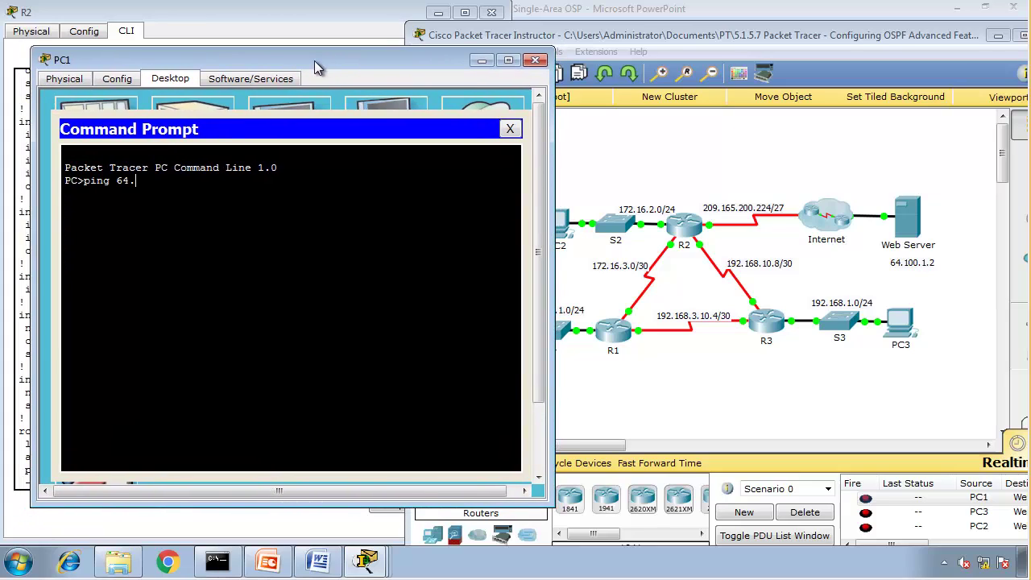
pyautogui.write('ping 64.100.1.2')
pyautogui.press('Return')
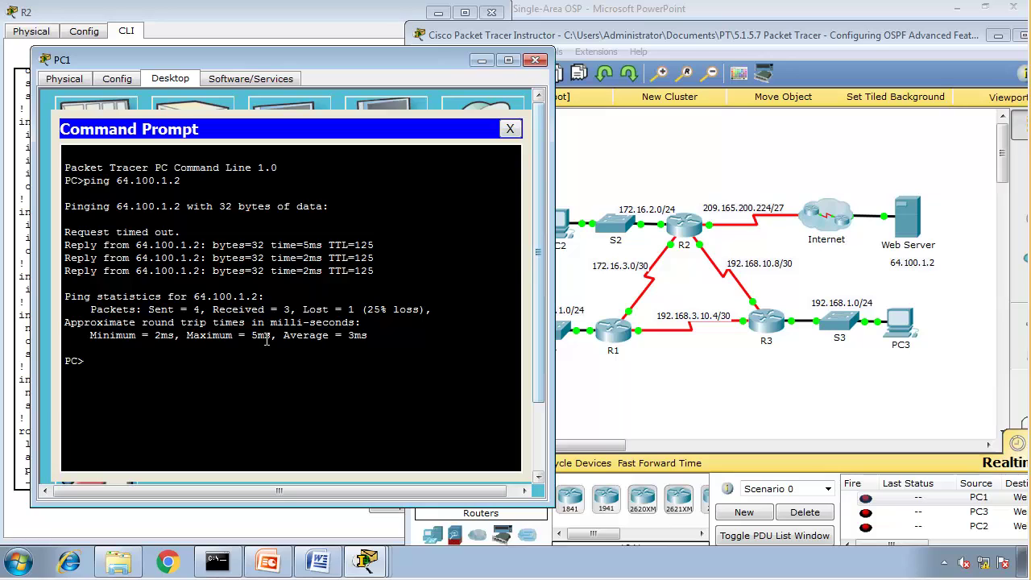
pyautogui.click(561, 228)
pyautogui.click(559, 225)
# Ping the web server 64.100.1.2 from PC2's Command Prompt
pyautogui.click(390, 106)
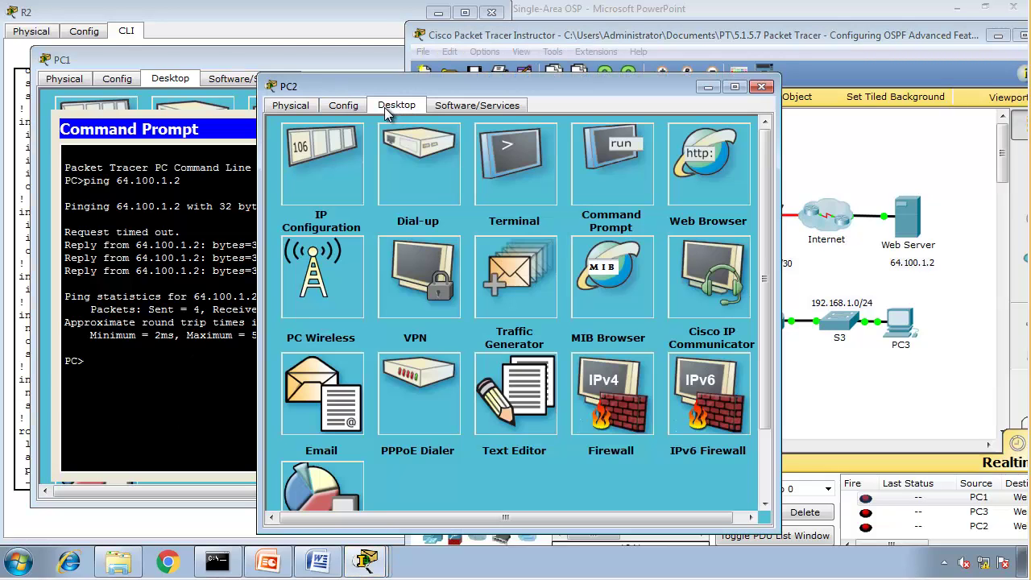
pyautogui.click(604, 173)
pyautogui.write('p')
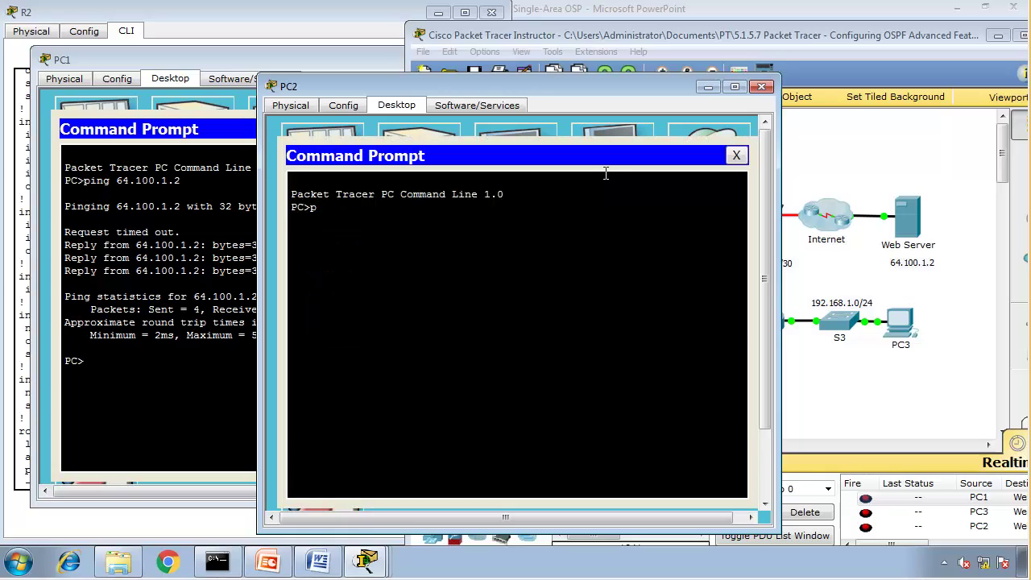
pyautogui.write('ing 64.100.1.2')
pyautogui.press('Return')
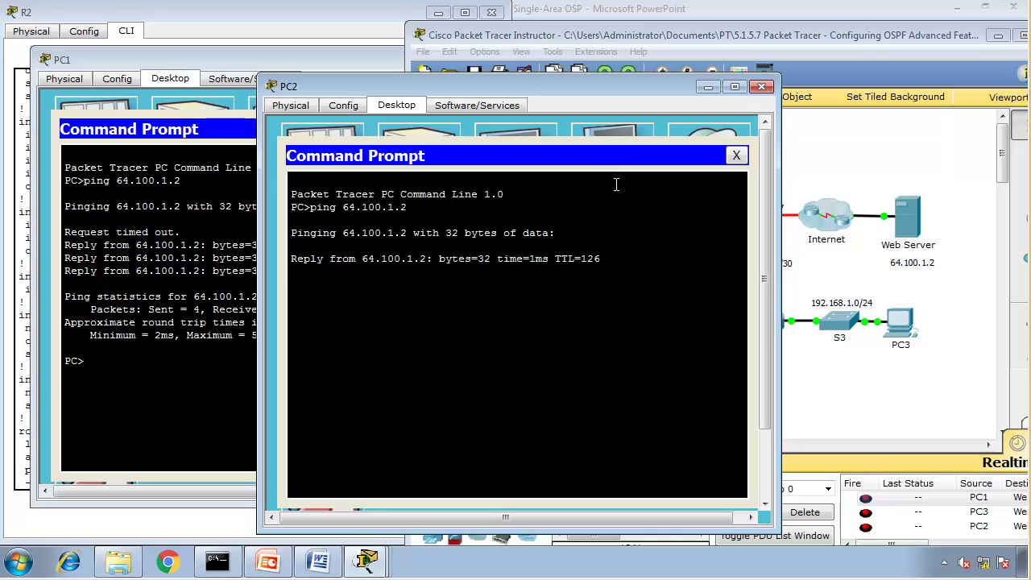
# Ping the web server 64.100.1.2 from PC3's Command Prompt, correcting the mistyped address
pyautogui.click(913, 327)
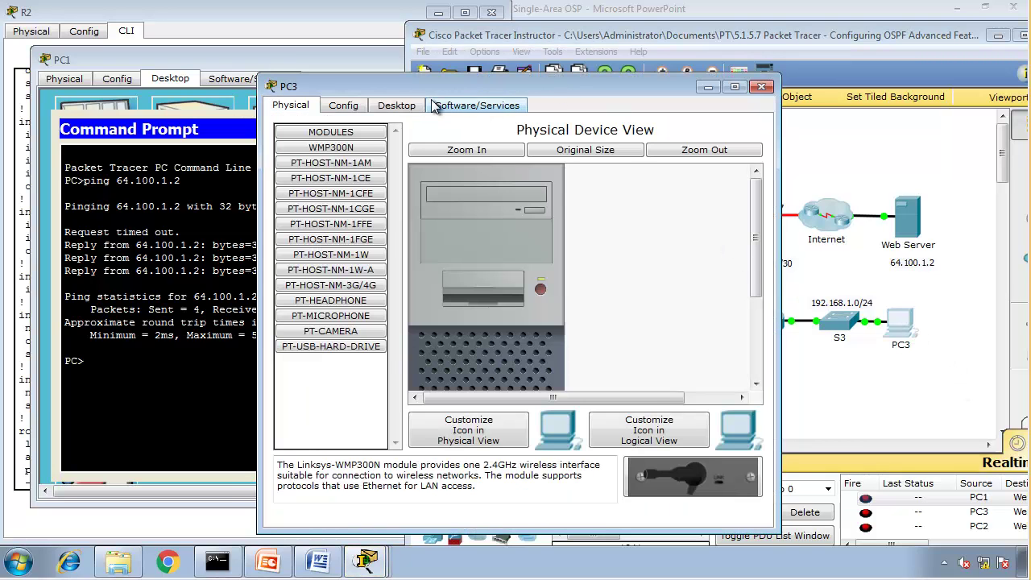
pyautogui.click(398, 105)
pyautogui.moveTo(520, 87); pyautogui.dragTo(611, 85)
pyautogui.click(697, 173)
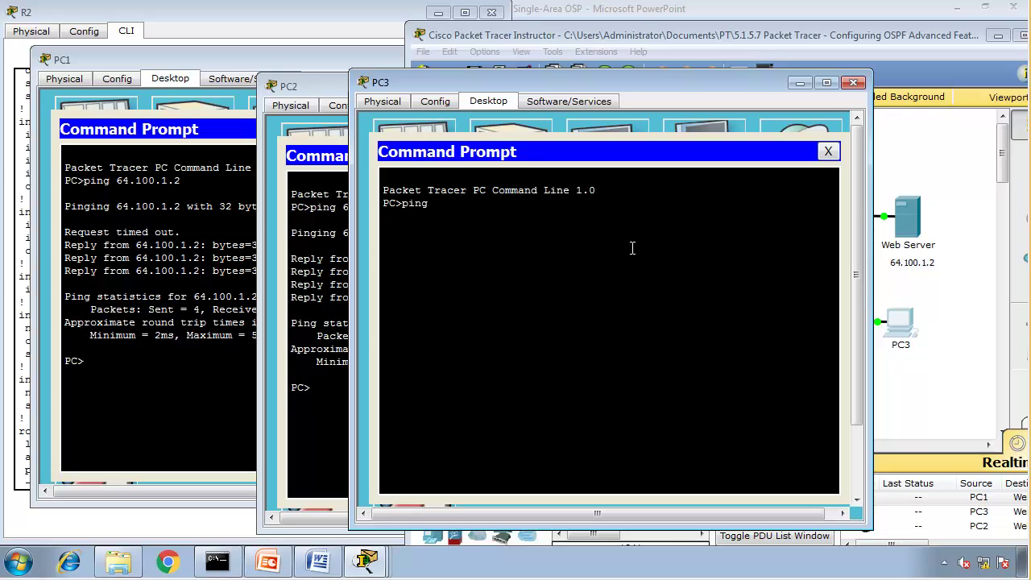
pyautogui.press('BackSpace')
pyautogui.press('BackSpace')
pyautogui.write('64.100.1.2')
pyautogui.press('Return')
pyautogui.click(219, 295)
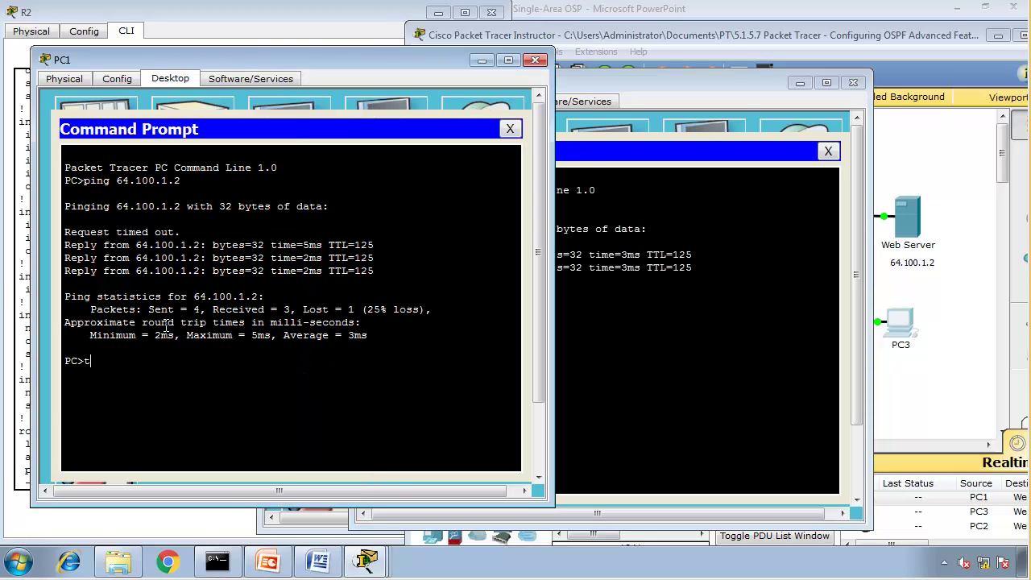
# Run tracert 64.100.1.2 from PC1, reaching the server in 5 hops, and return to the main window
pyautogui.write('tracert 64')
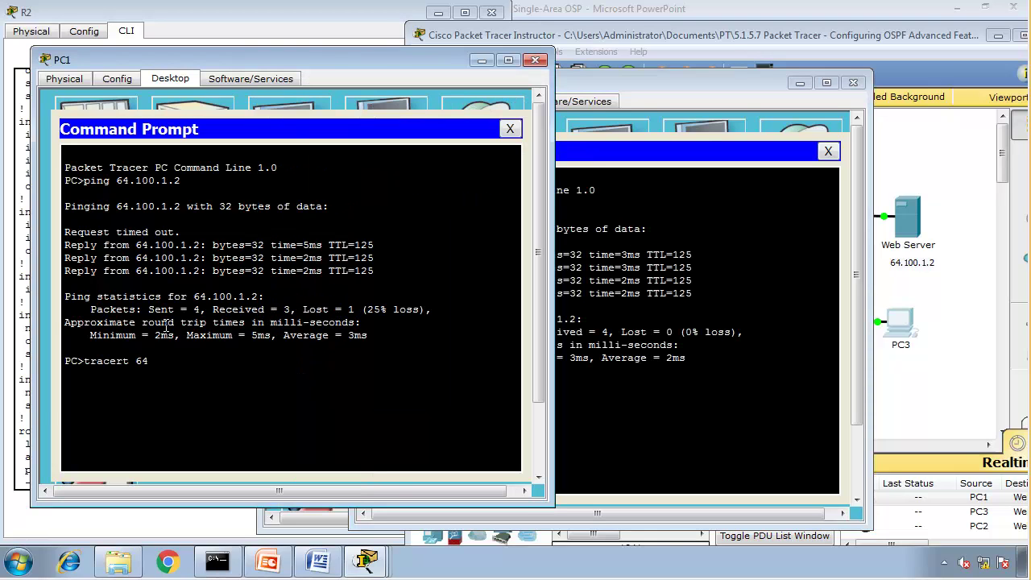
pyautogui.write('.100.1.2')
pyautogui.press('Return')
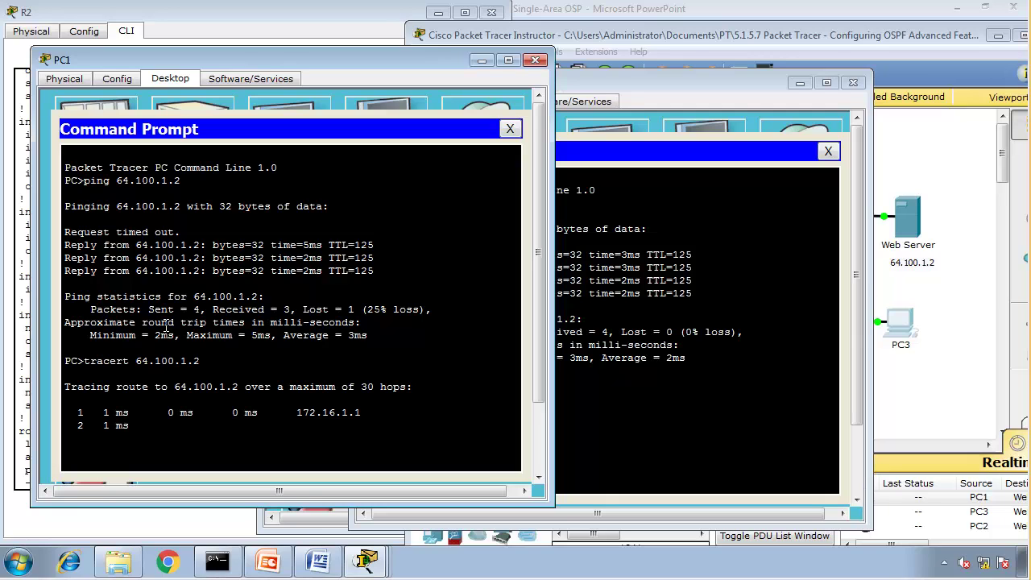
pyautogui.click(994, 334)
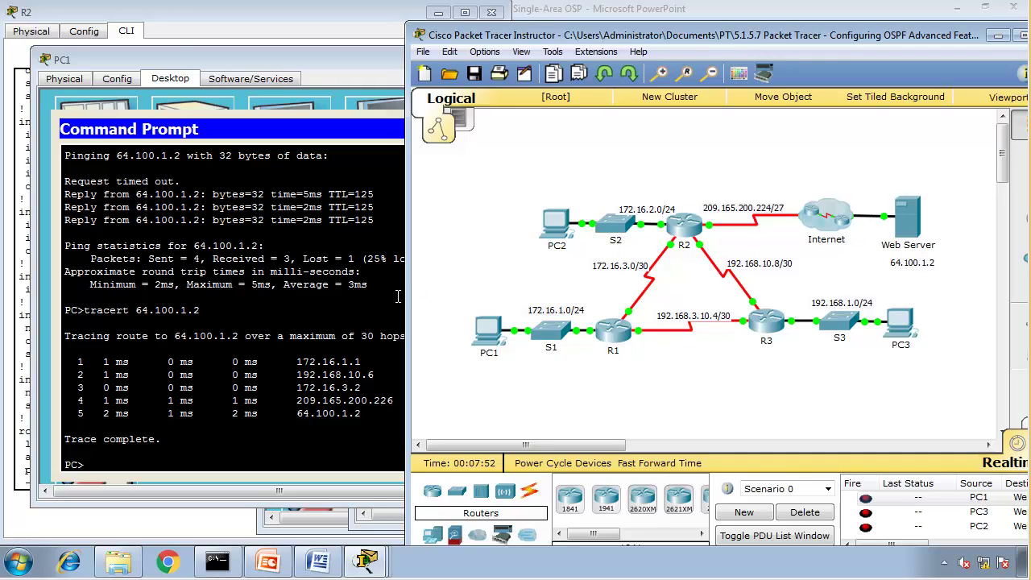
pyautogui.click(218, 525)
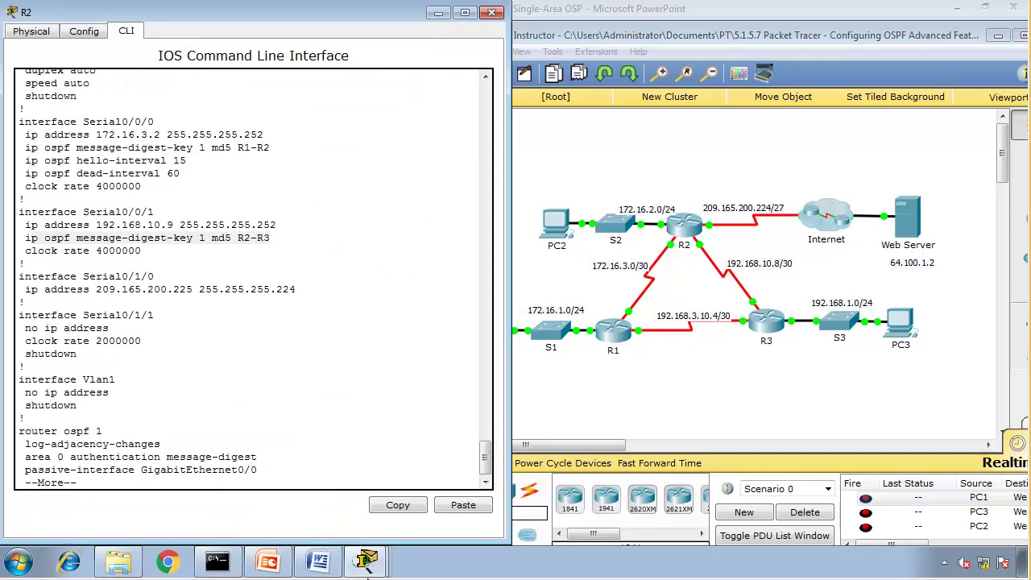
pyautogui.click(365, 562)
pyautogui.click(341, 367)
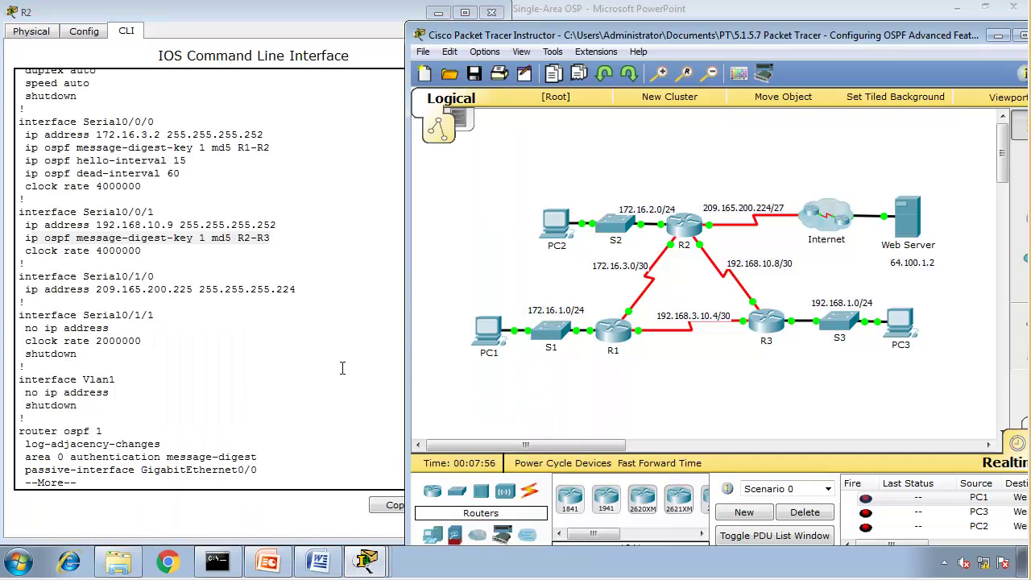
# Check results in the PT Activity window and review Assessment Items showing 100/100, 14/14
pyautogui.click(362, 561)
pyautogui.click(302, 339)
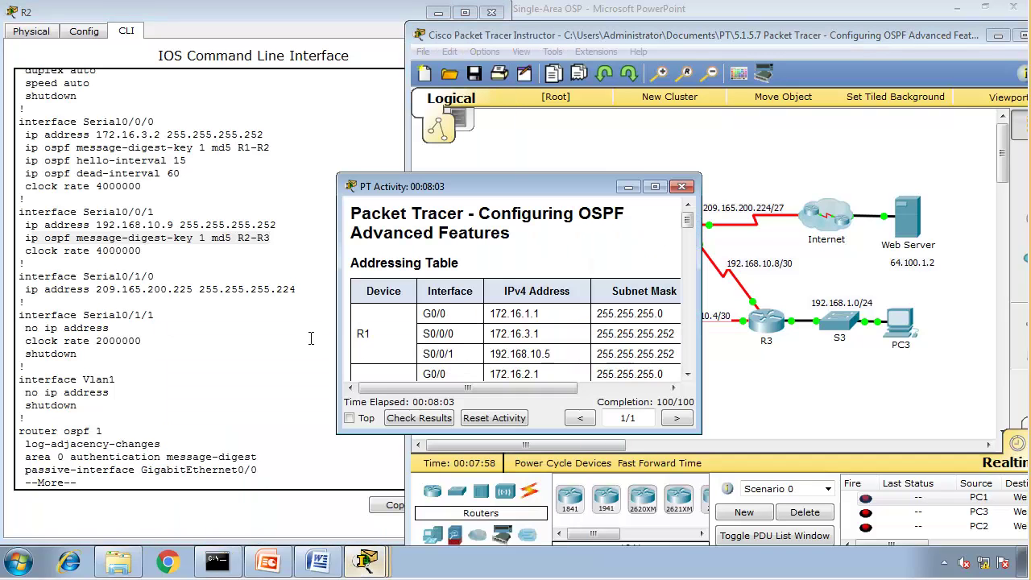
pyautogui.click(431, 417)
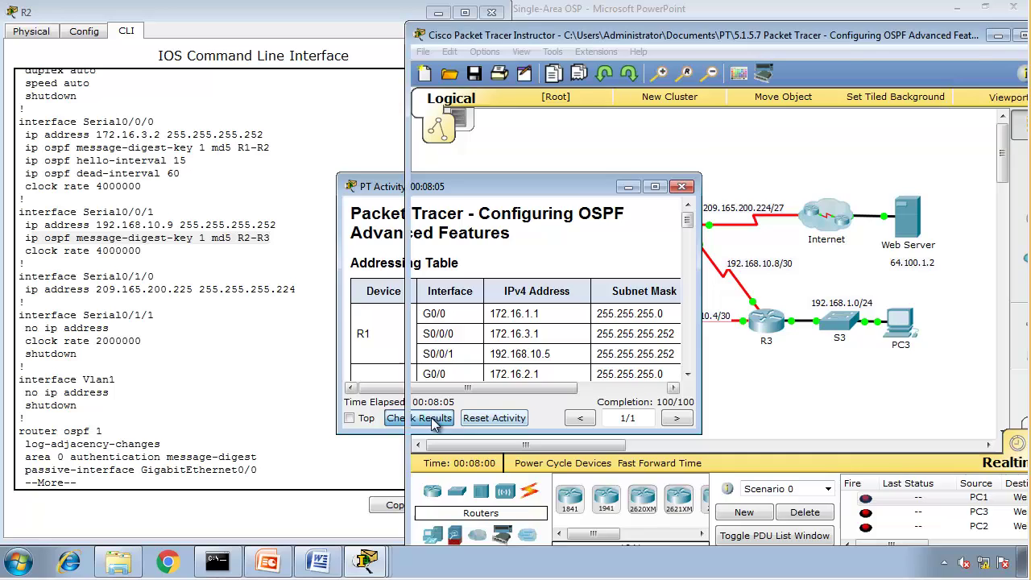
pyautogui.click(564, 139)
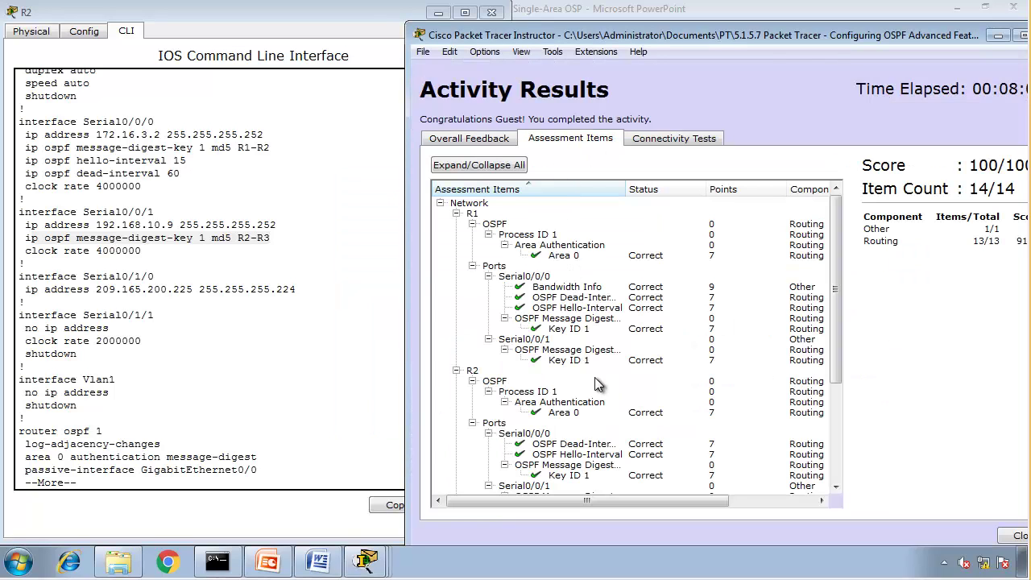
pyautogui.scroll(-5, 597, 379)
pyautogui.scroll(5, 597, 385)
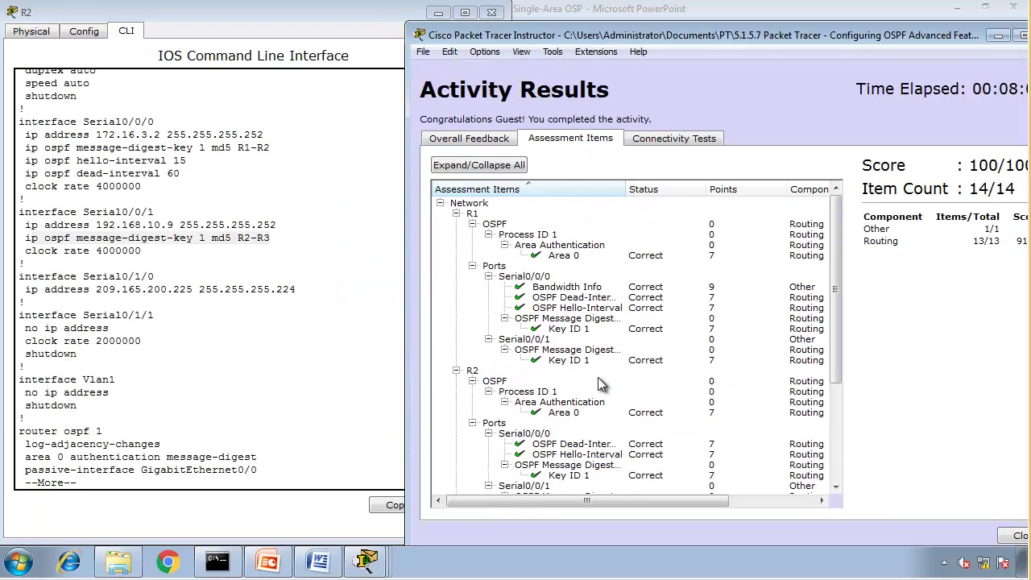